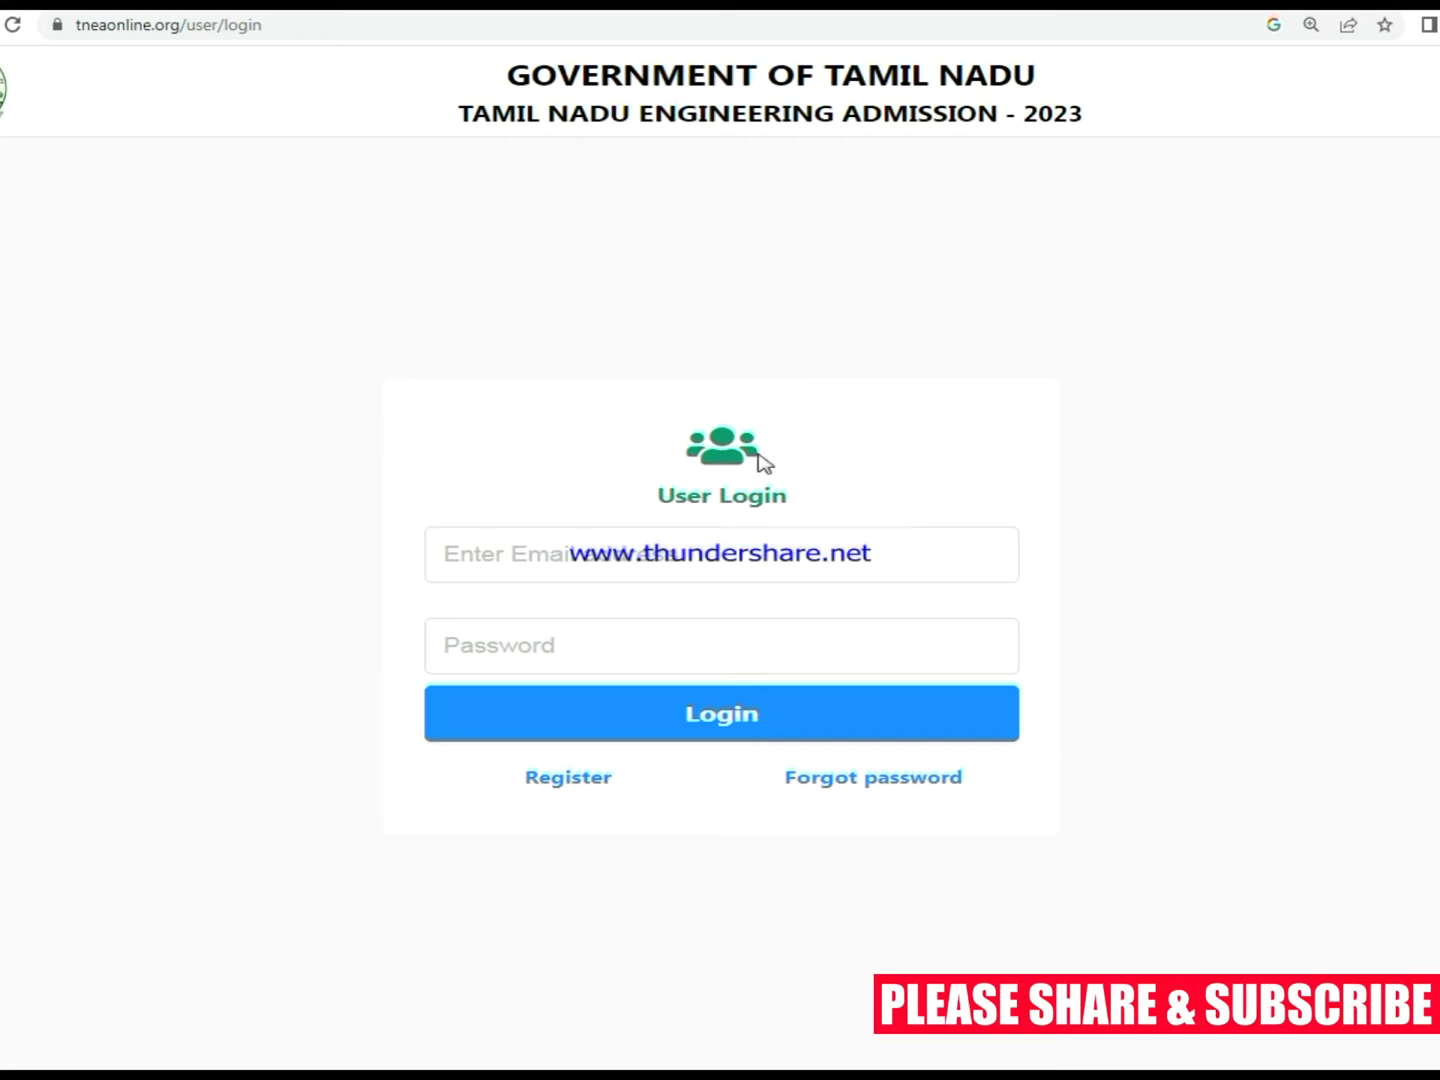
Go from the User Login page to the new-candidate registration form.
click(605, 570)
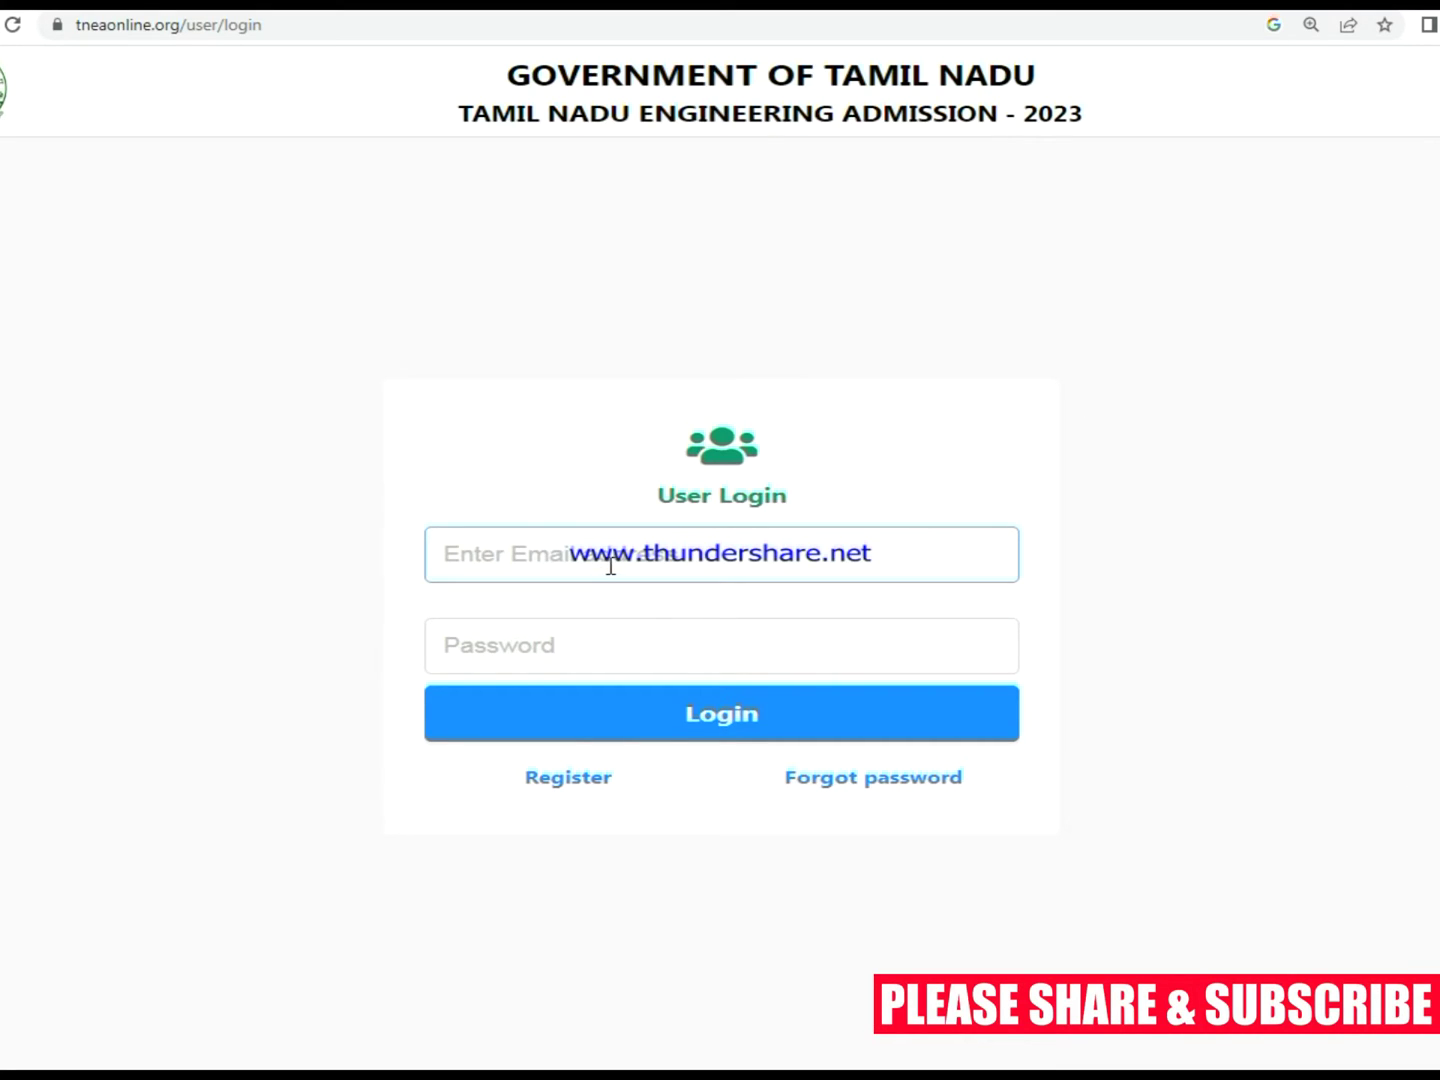
click(1080, 890)
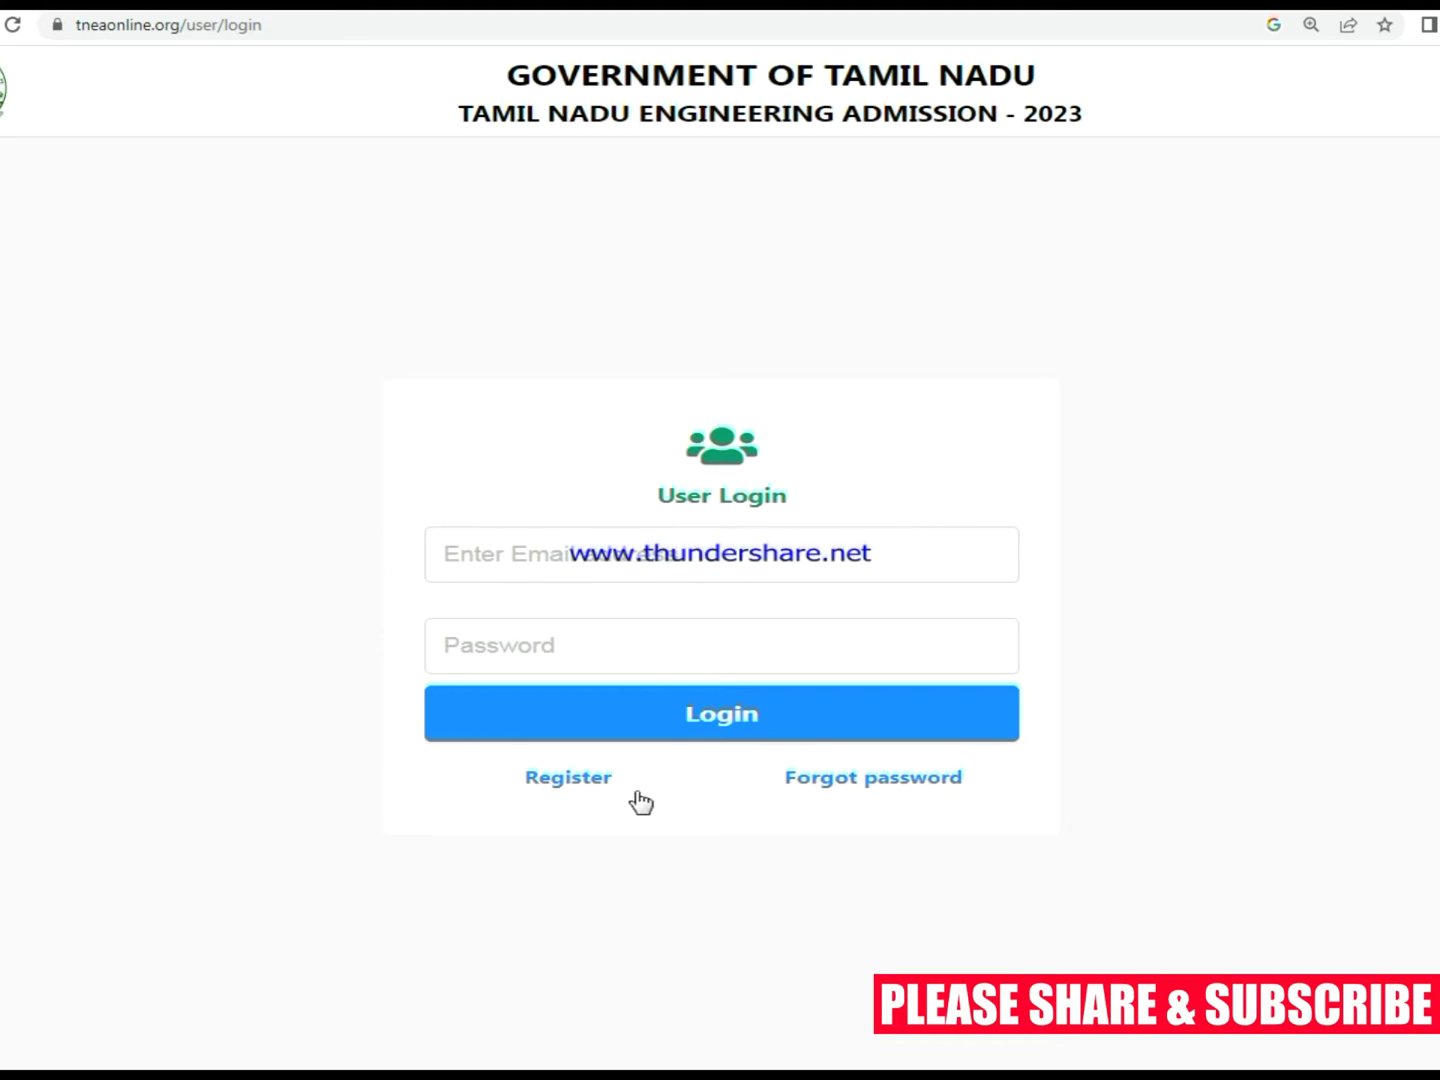
click(578, 786)
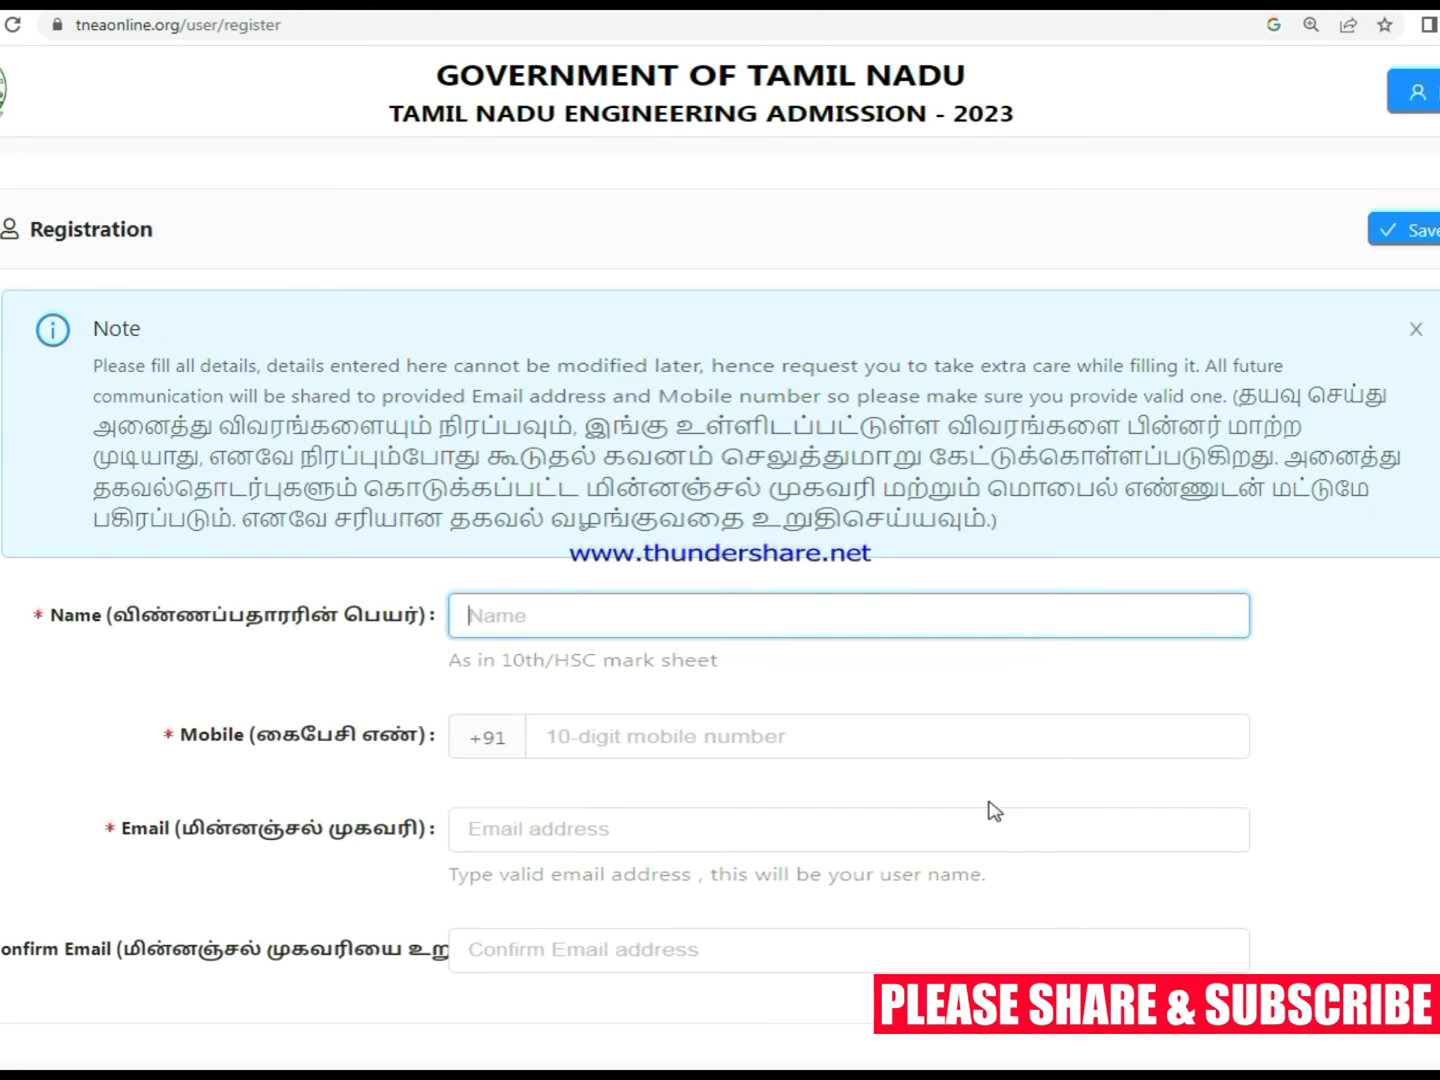
Fill the candidate's name and mobile number from saved autofill entries.
scroll(836, 771, down, 2)
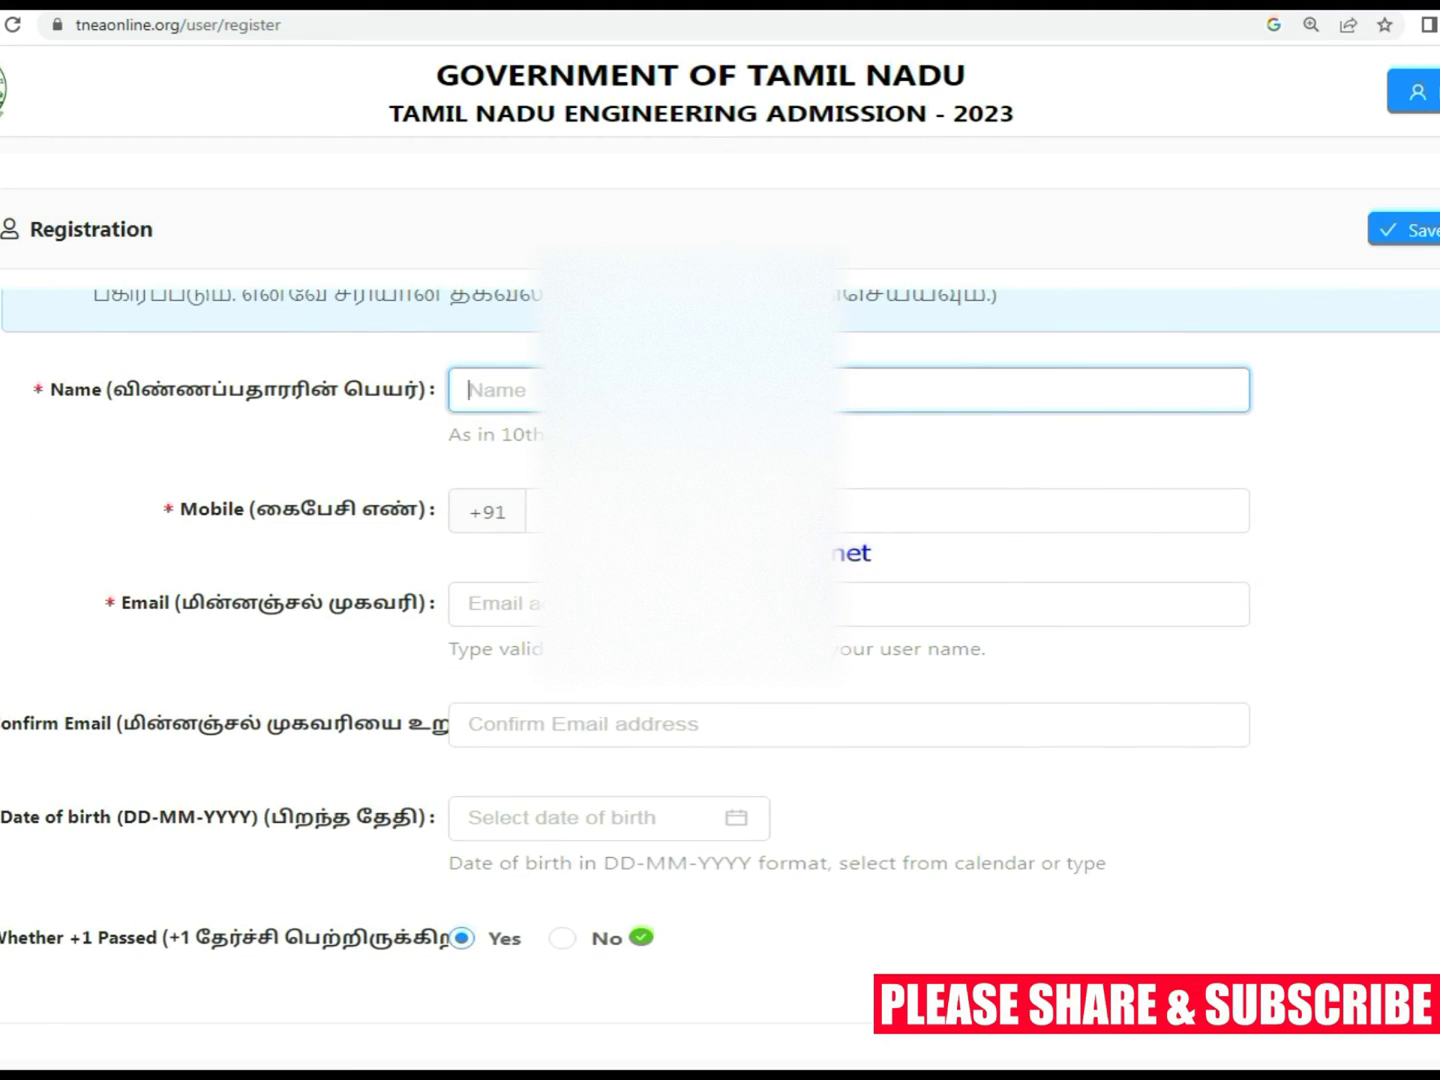
click(690, 390)
click(695, 463)
click(948, 494)
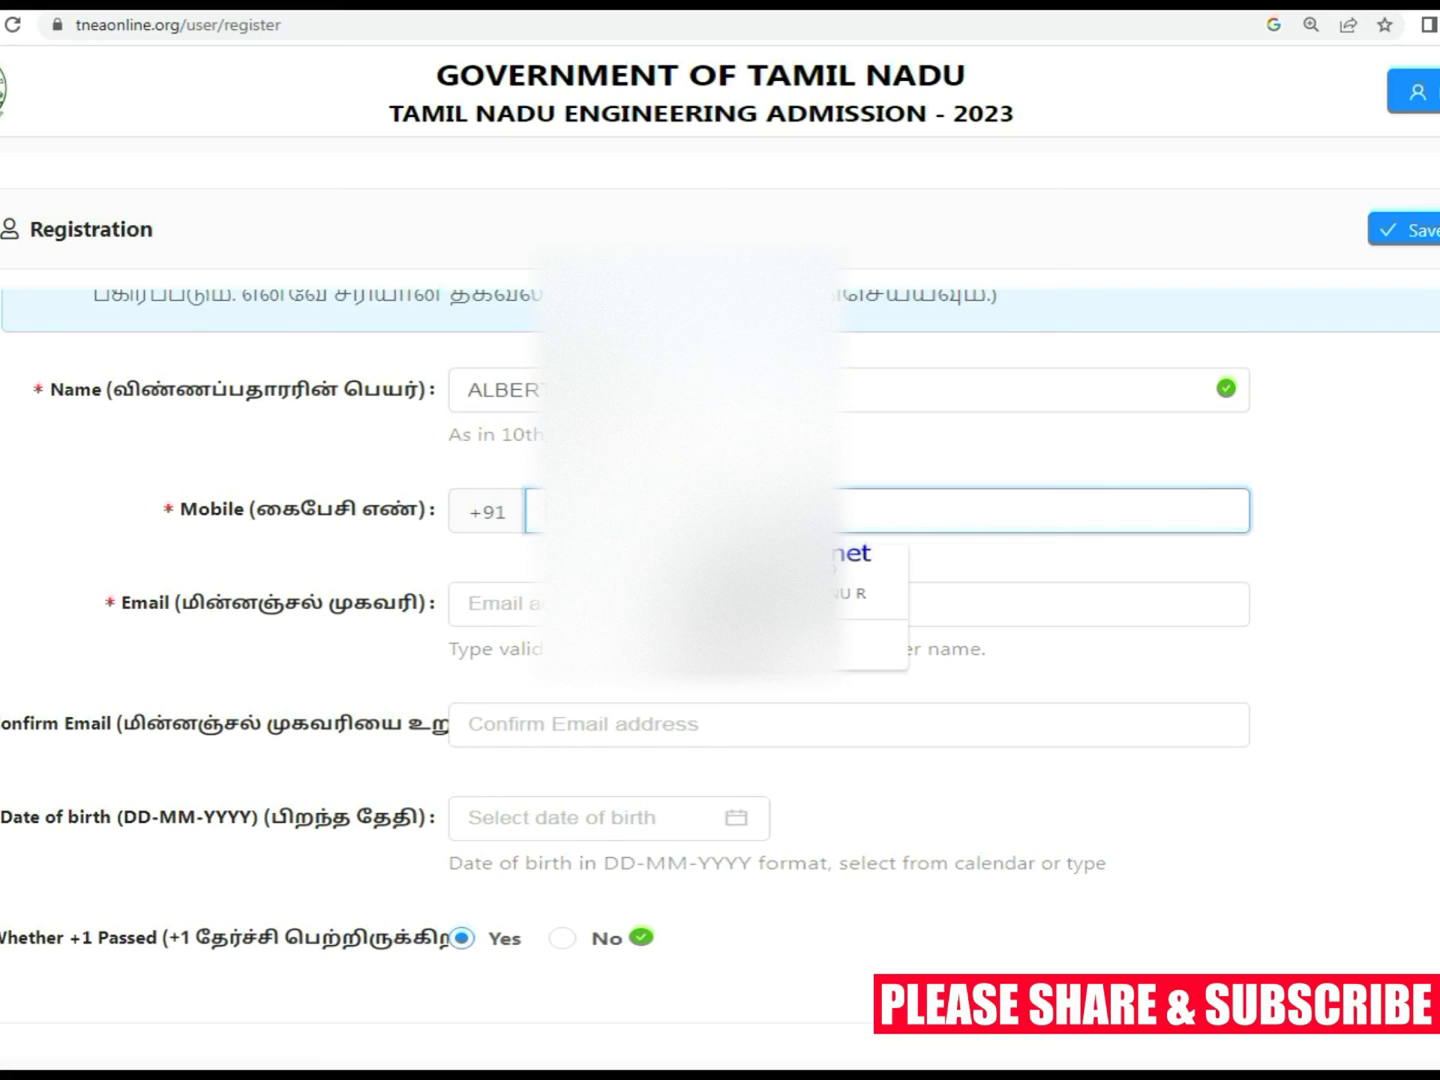
click(990, 636)
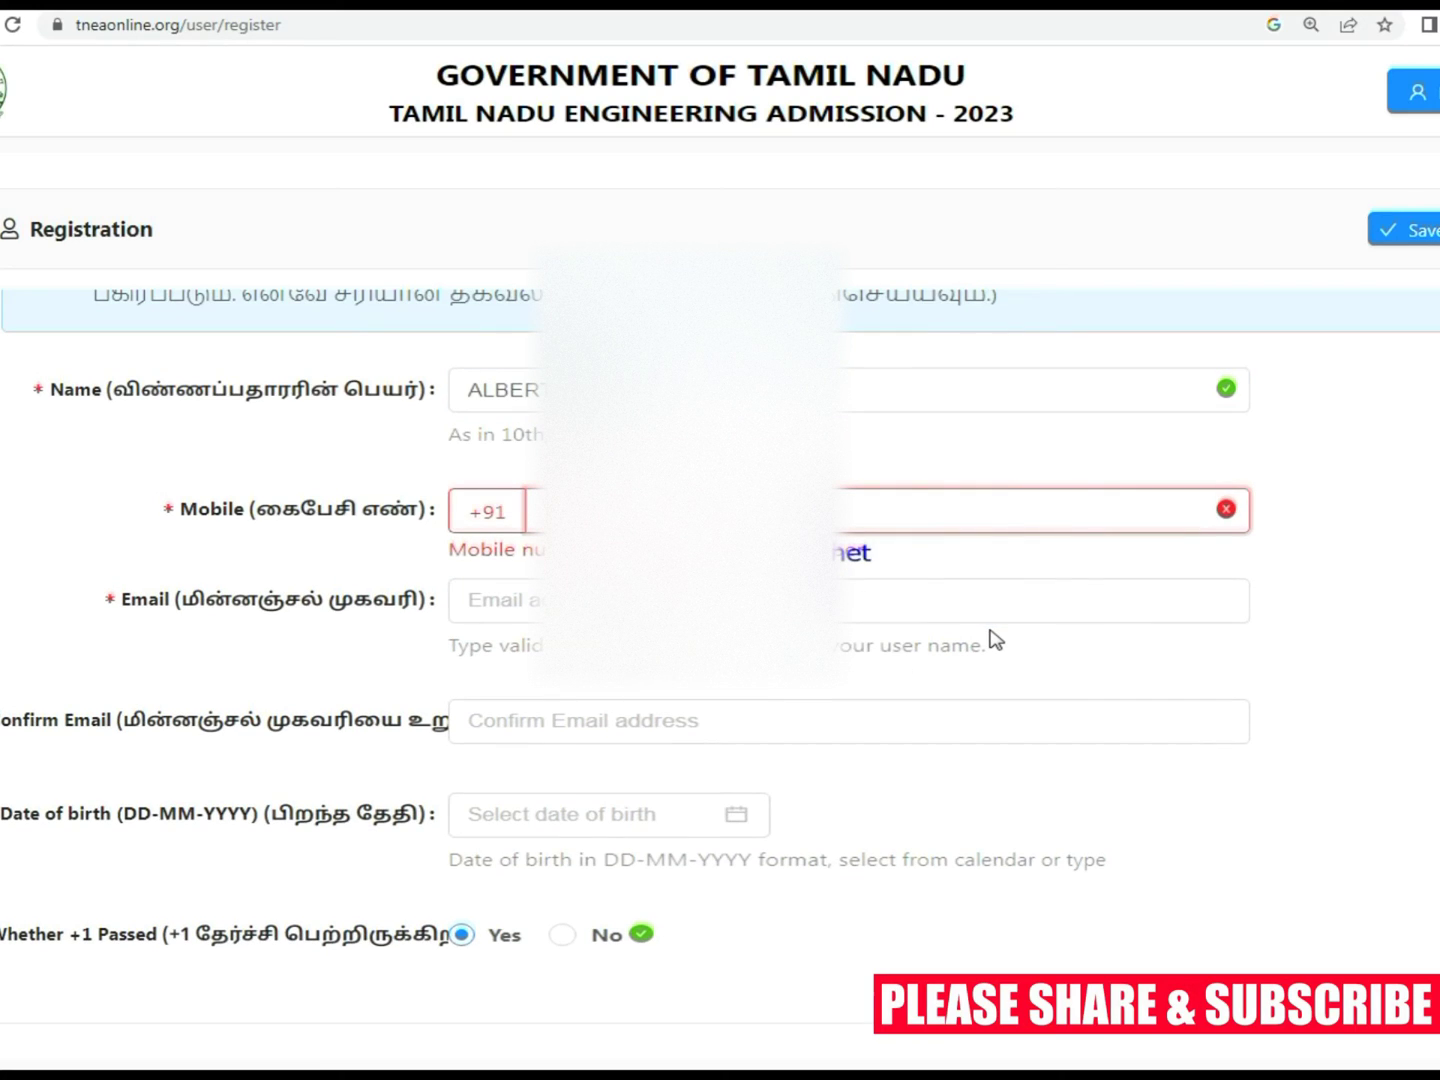
text(?)
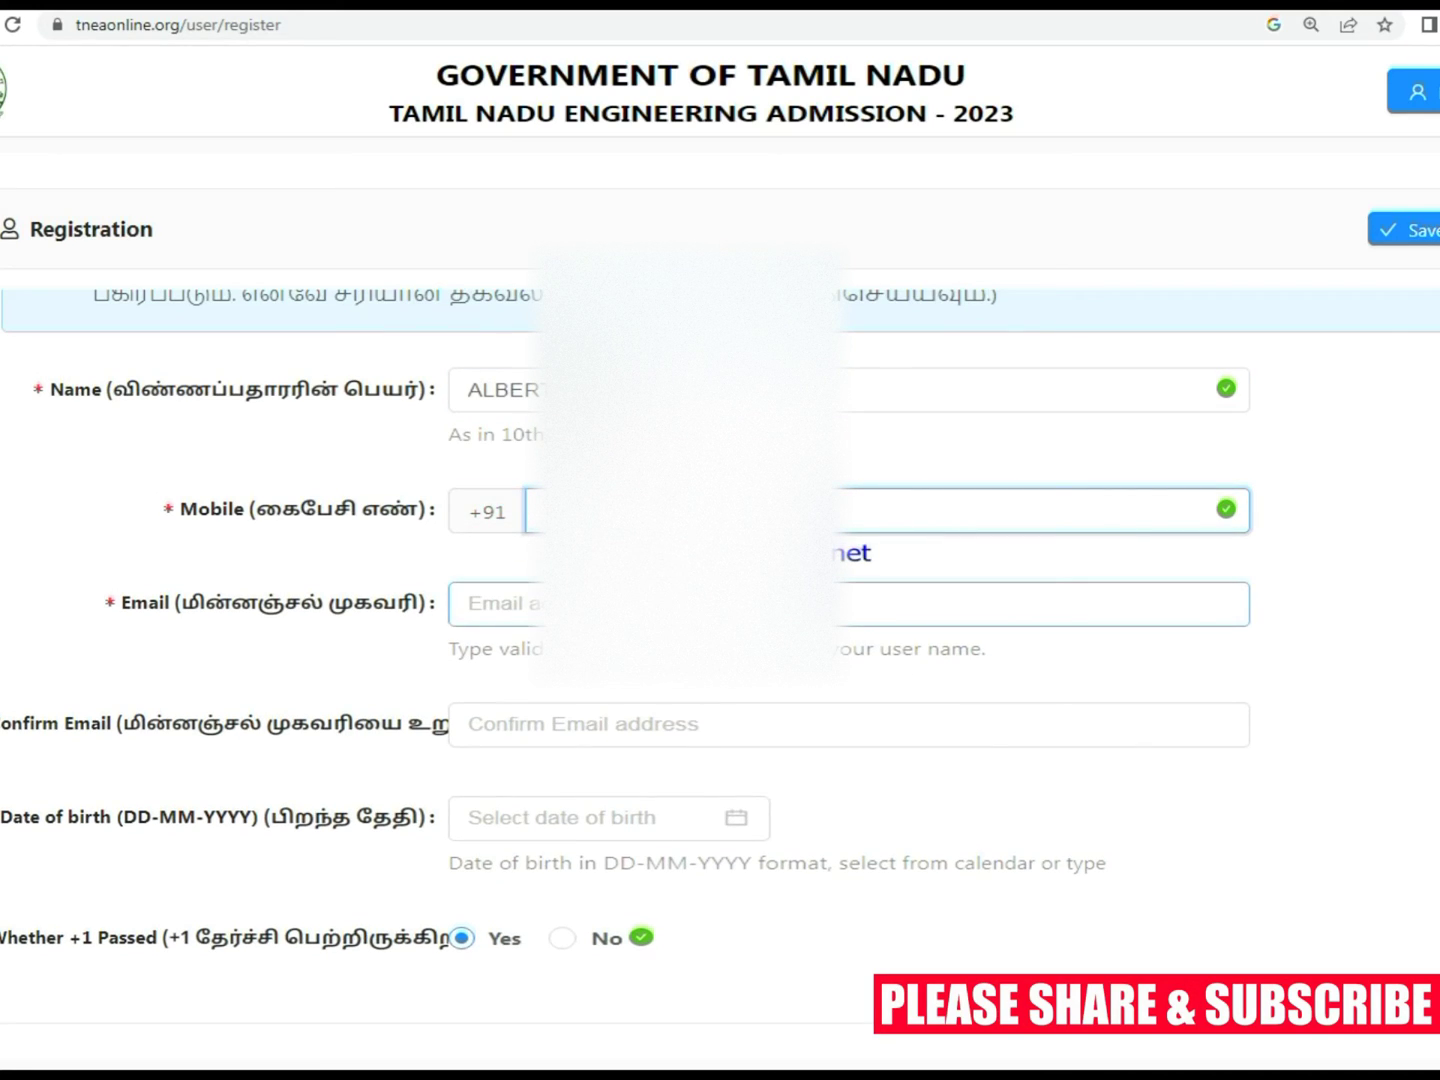
Enter and confirm the candidate's e-mail, then start picking the date of birth by year.
click(690, 604)
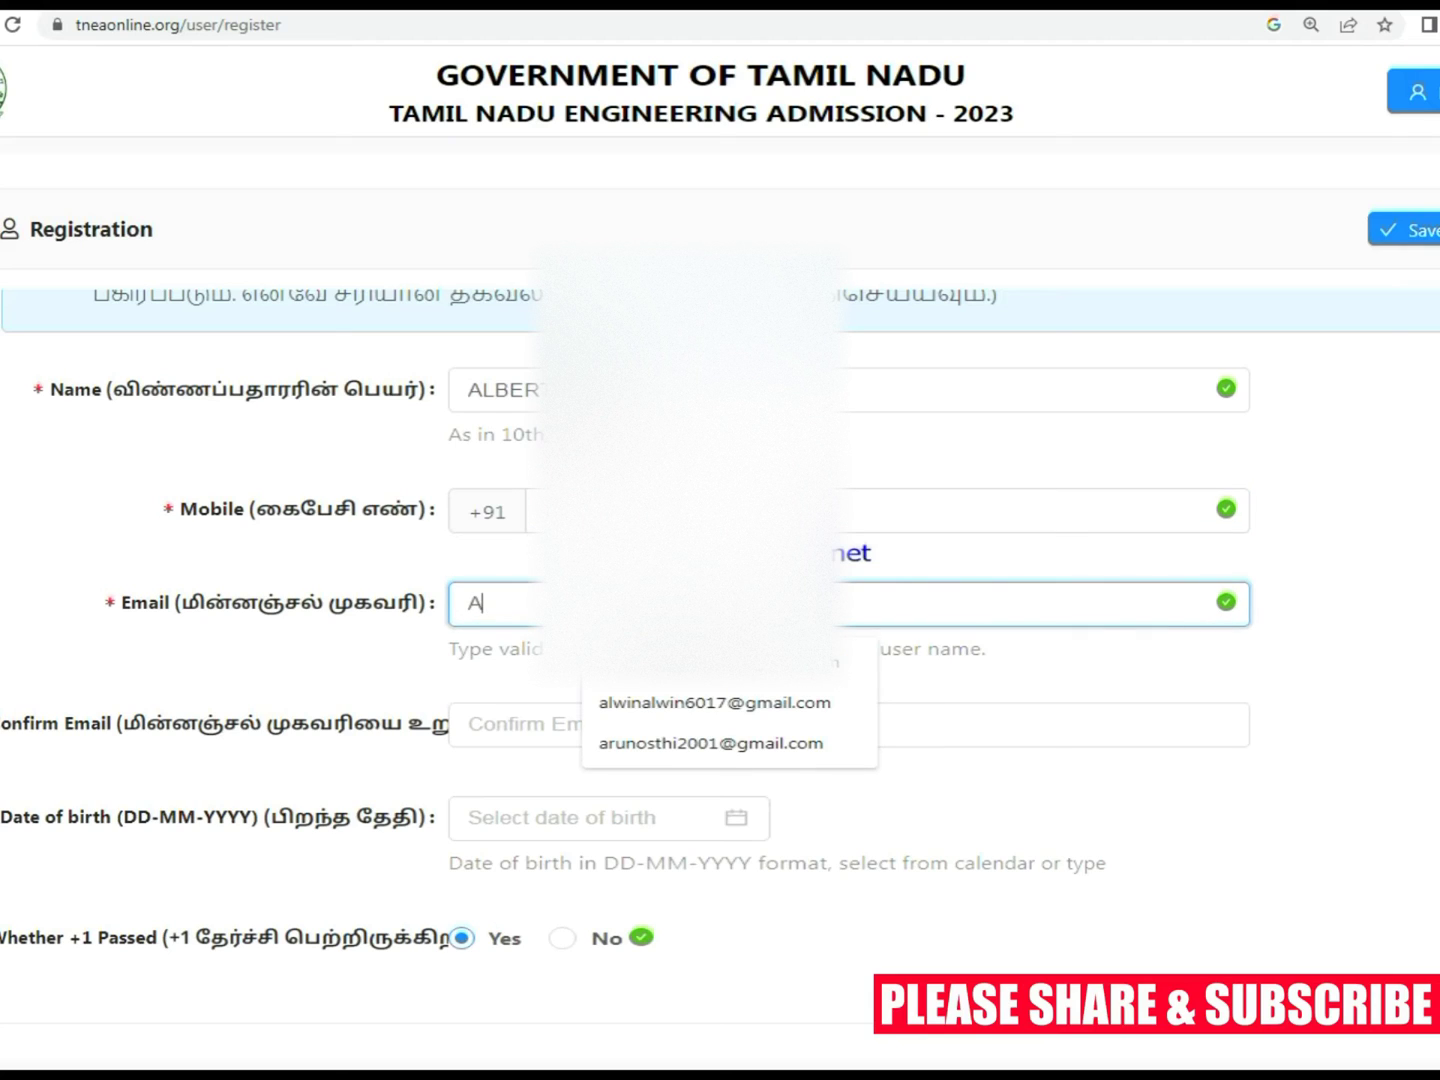
key(BackSpace)
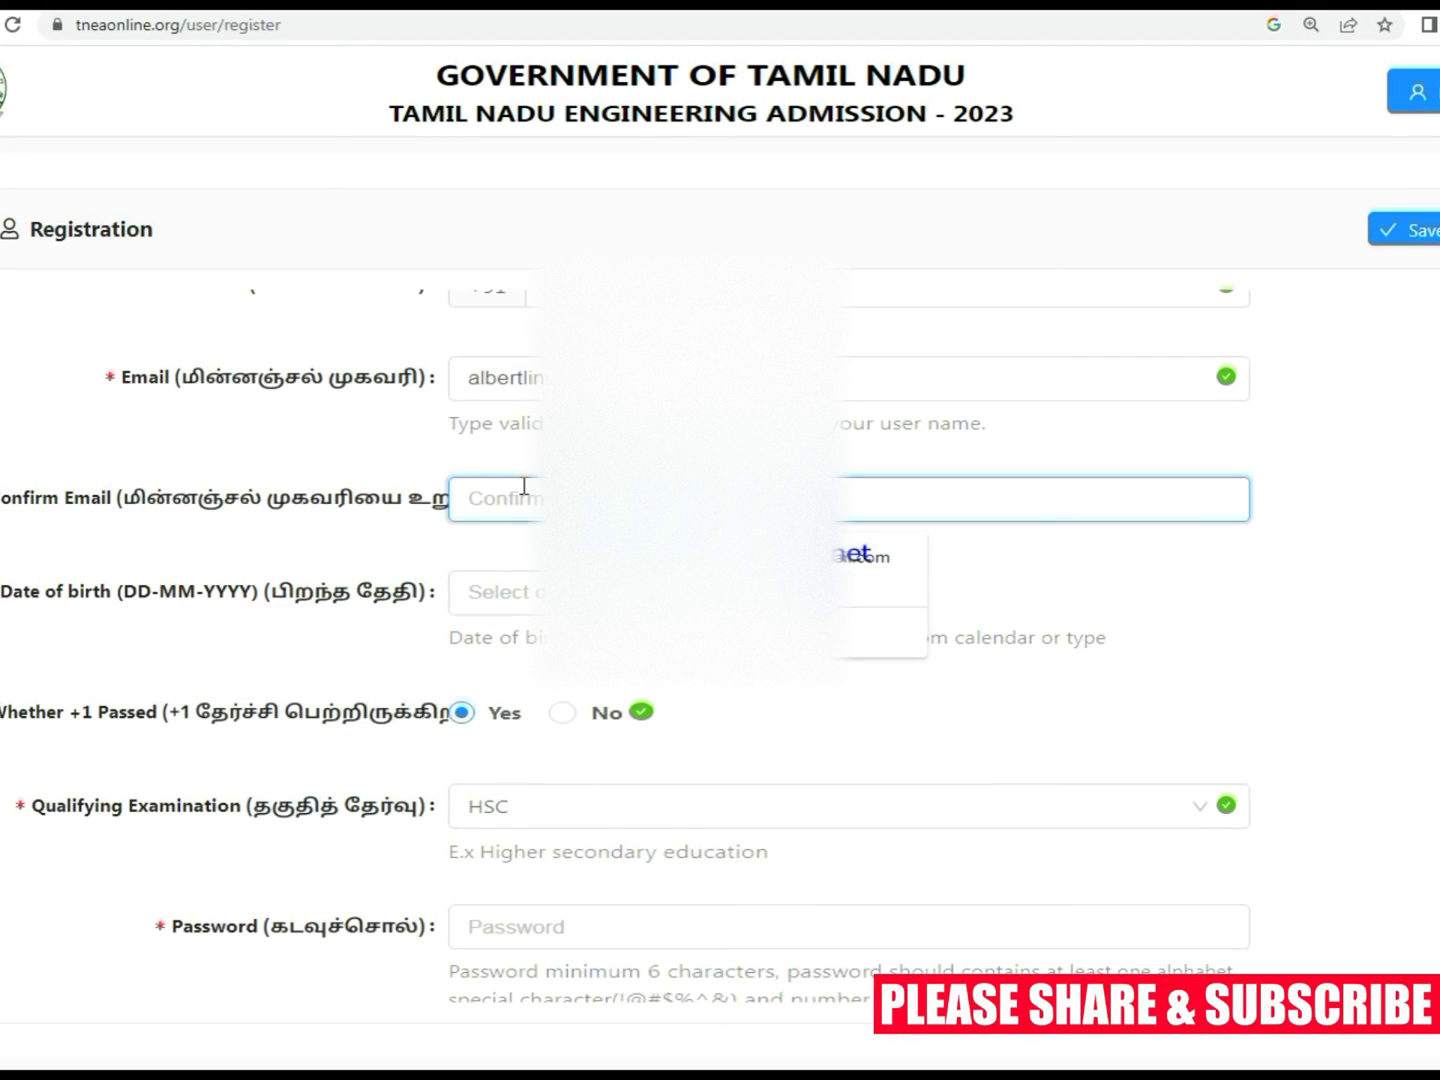
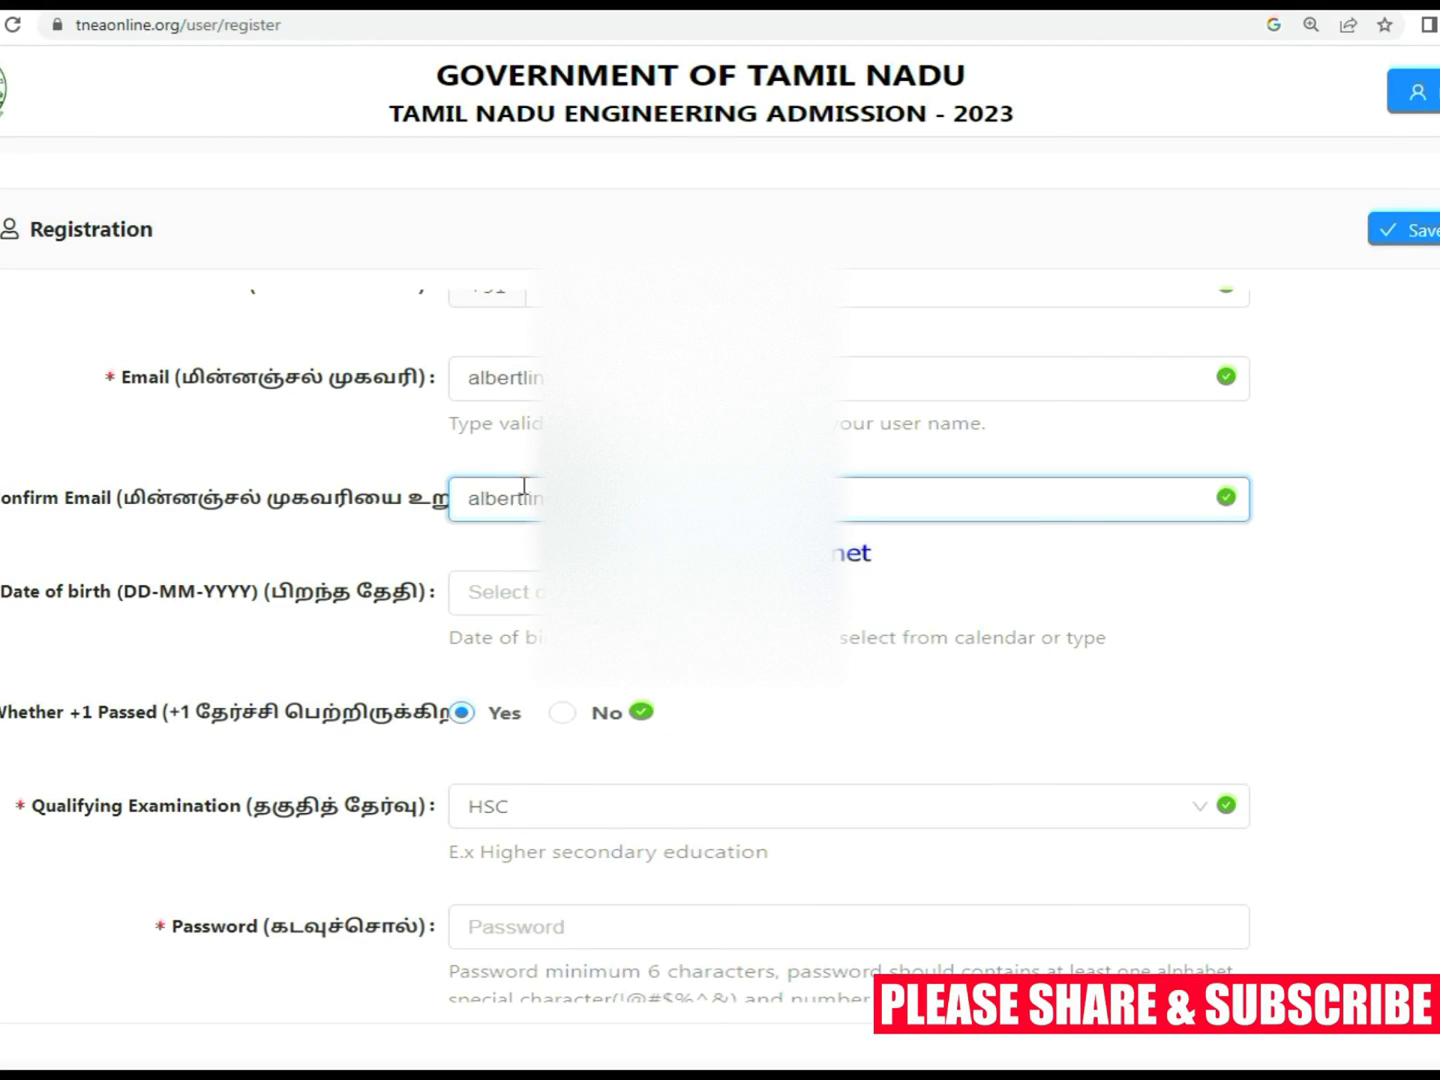
click(715, 592)
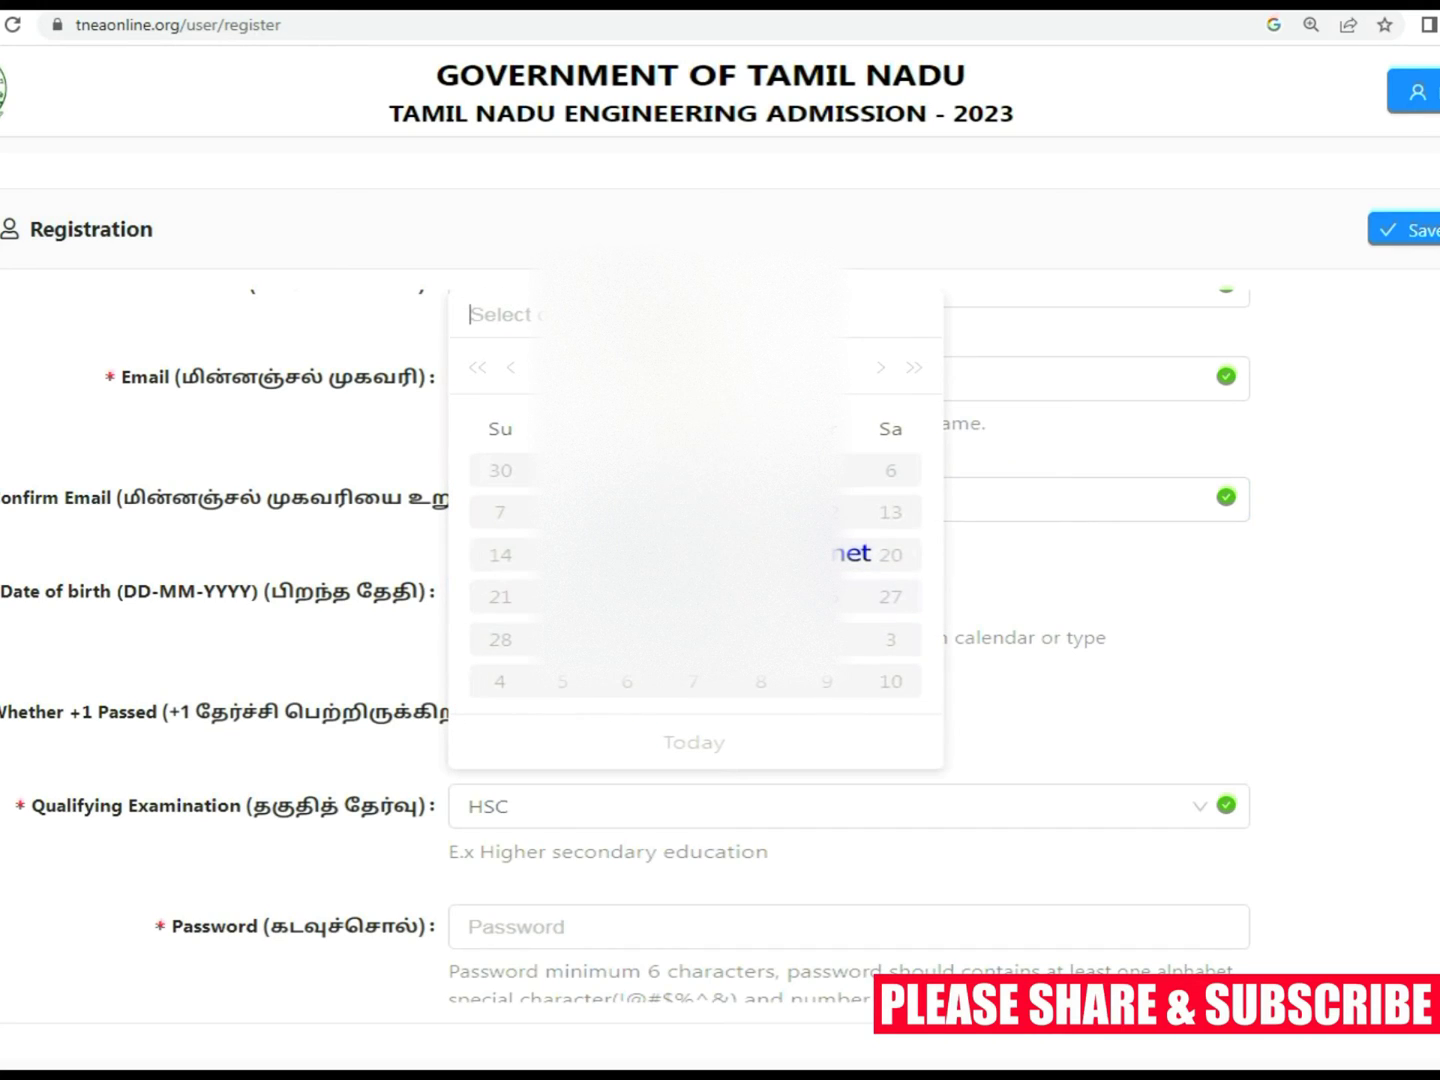
click(722, 368)
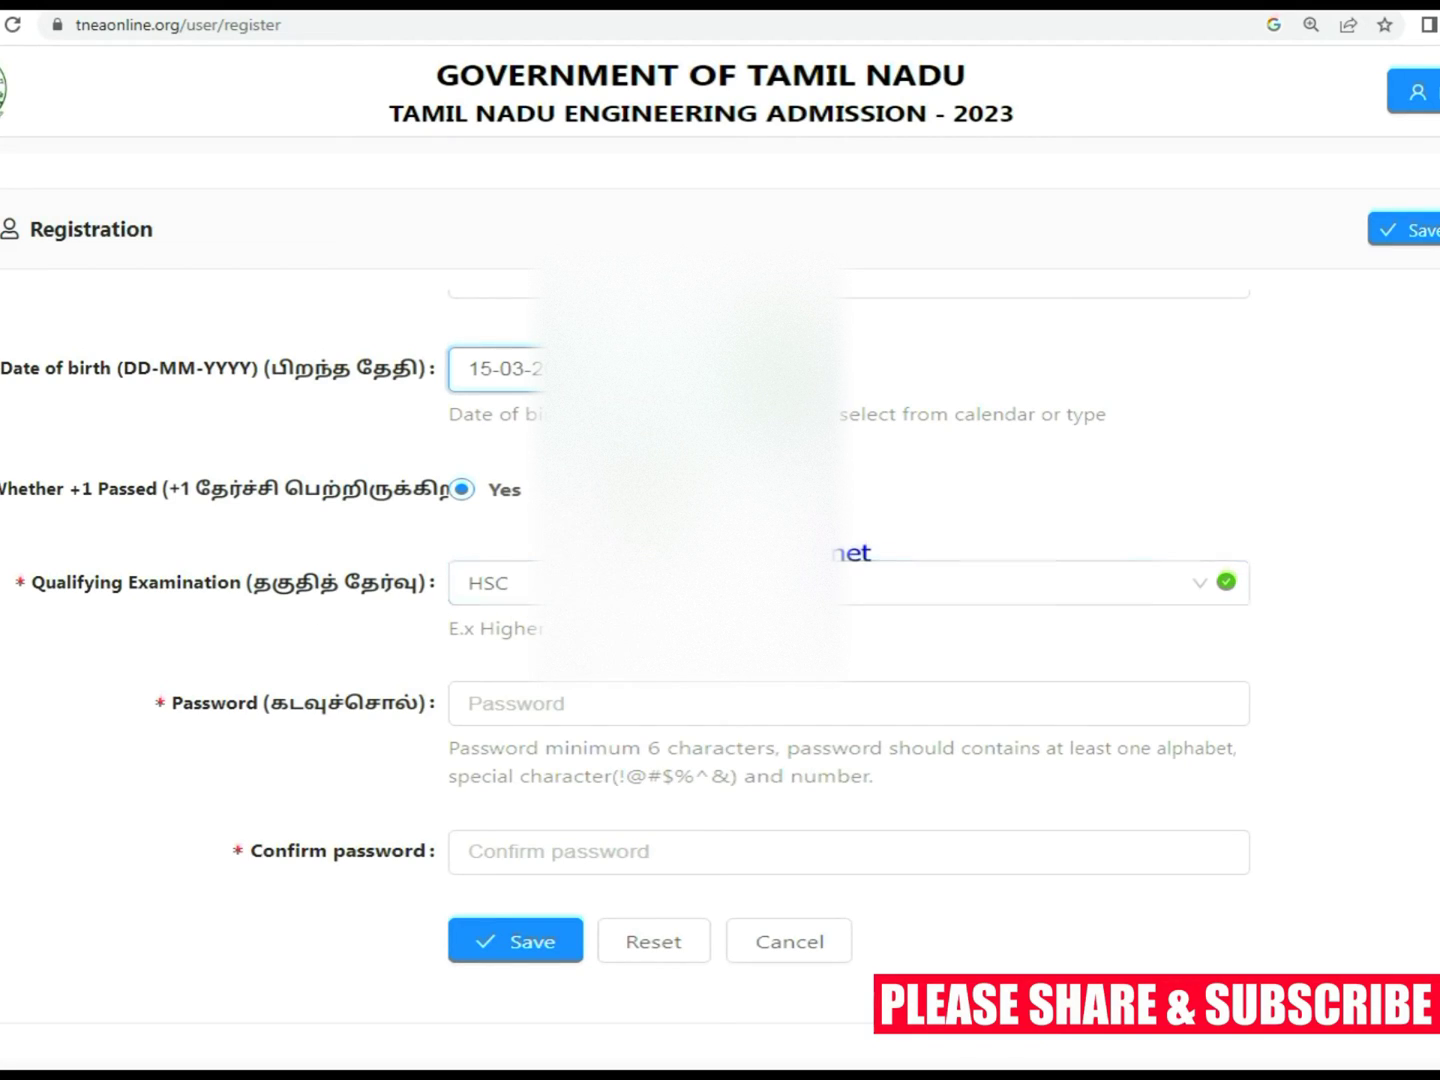
Keep HSC as qualifying exam, enter matching account passwords, and save the registration.
click(620, 584)
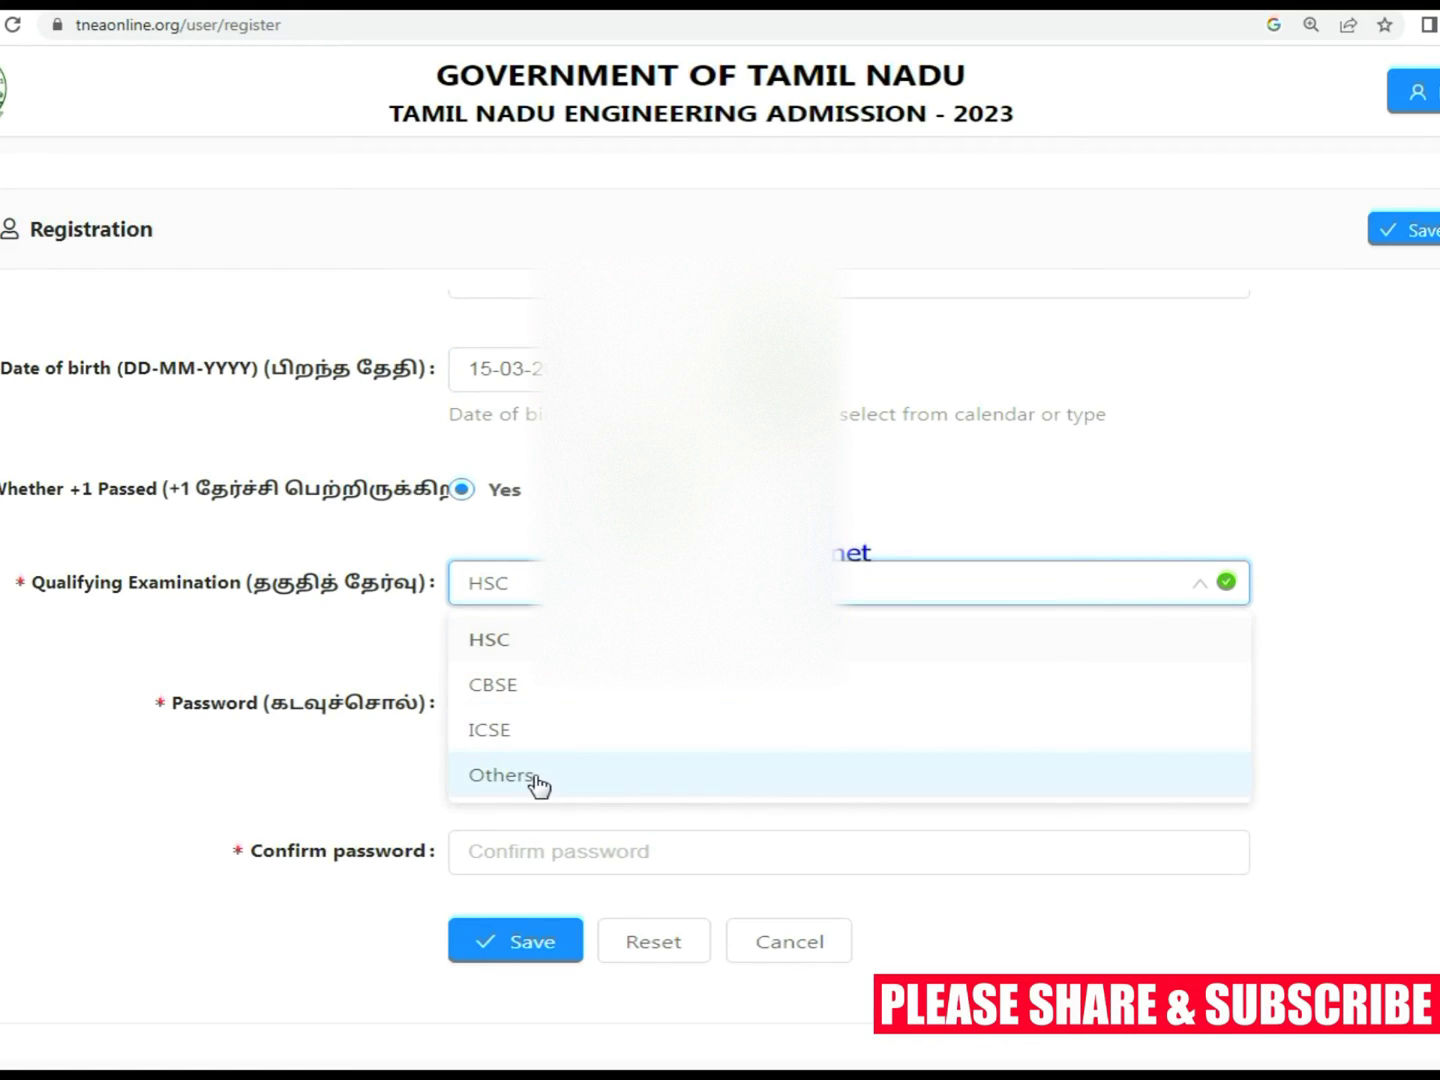
click(518, 592)
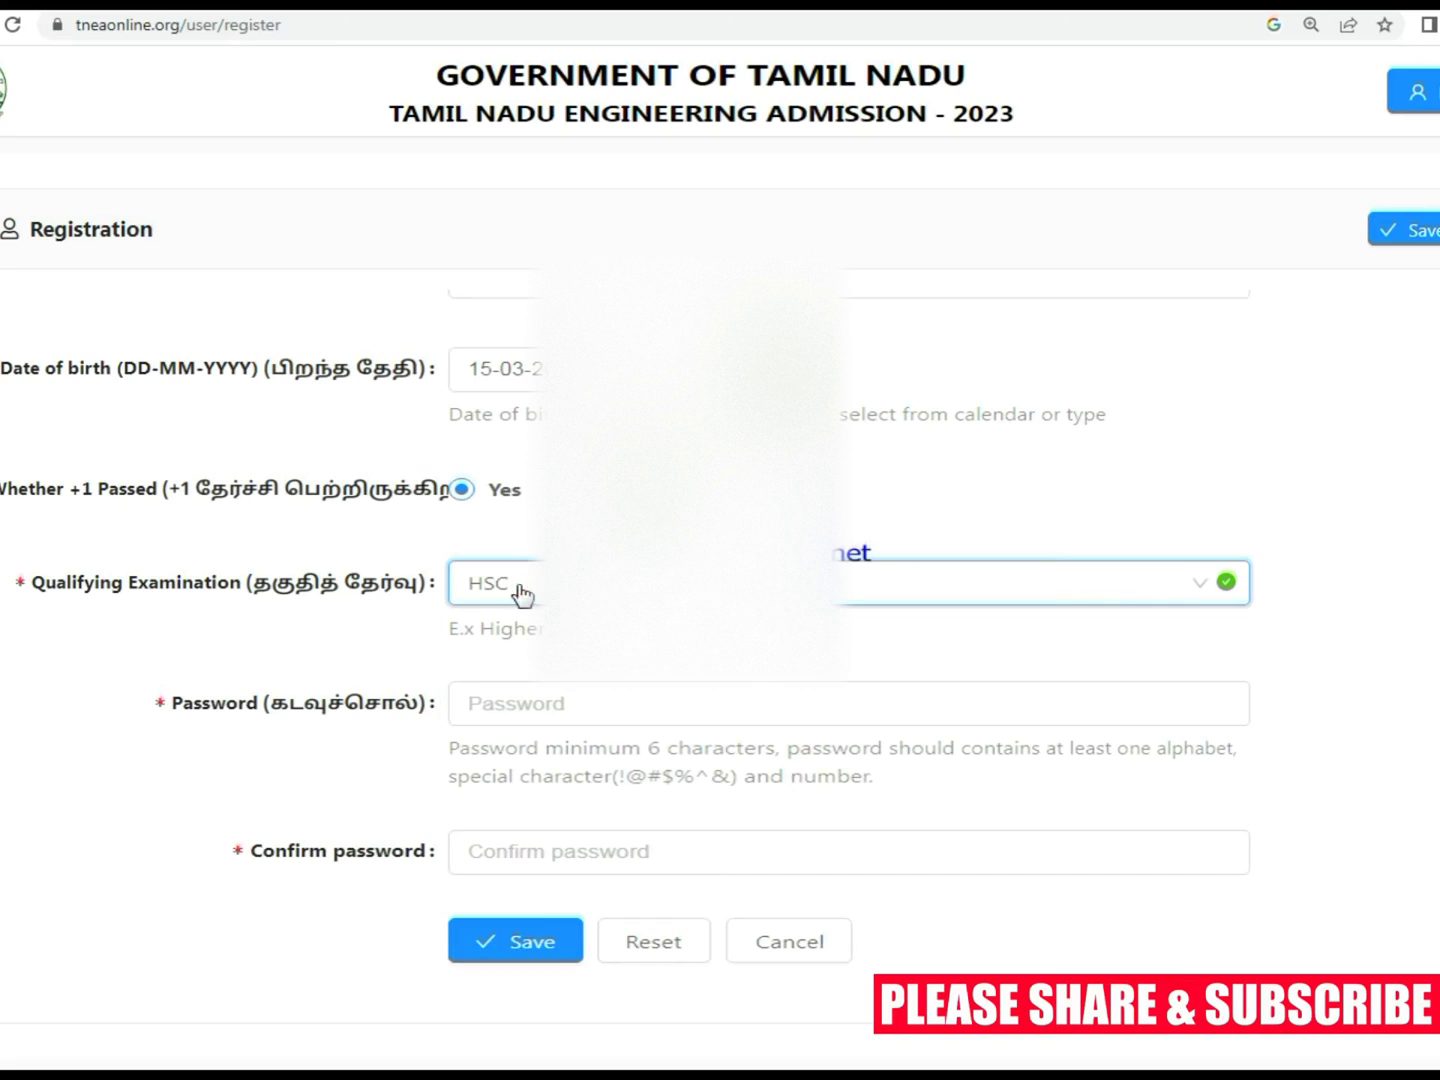
click(537, 704)
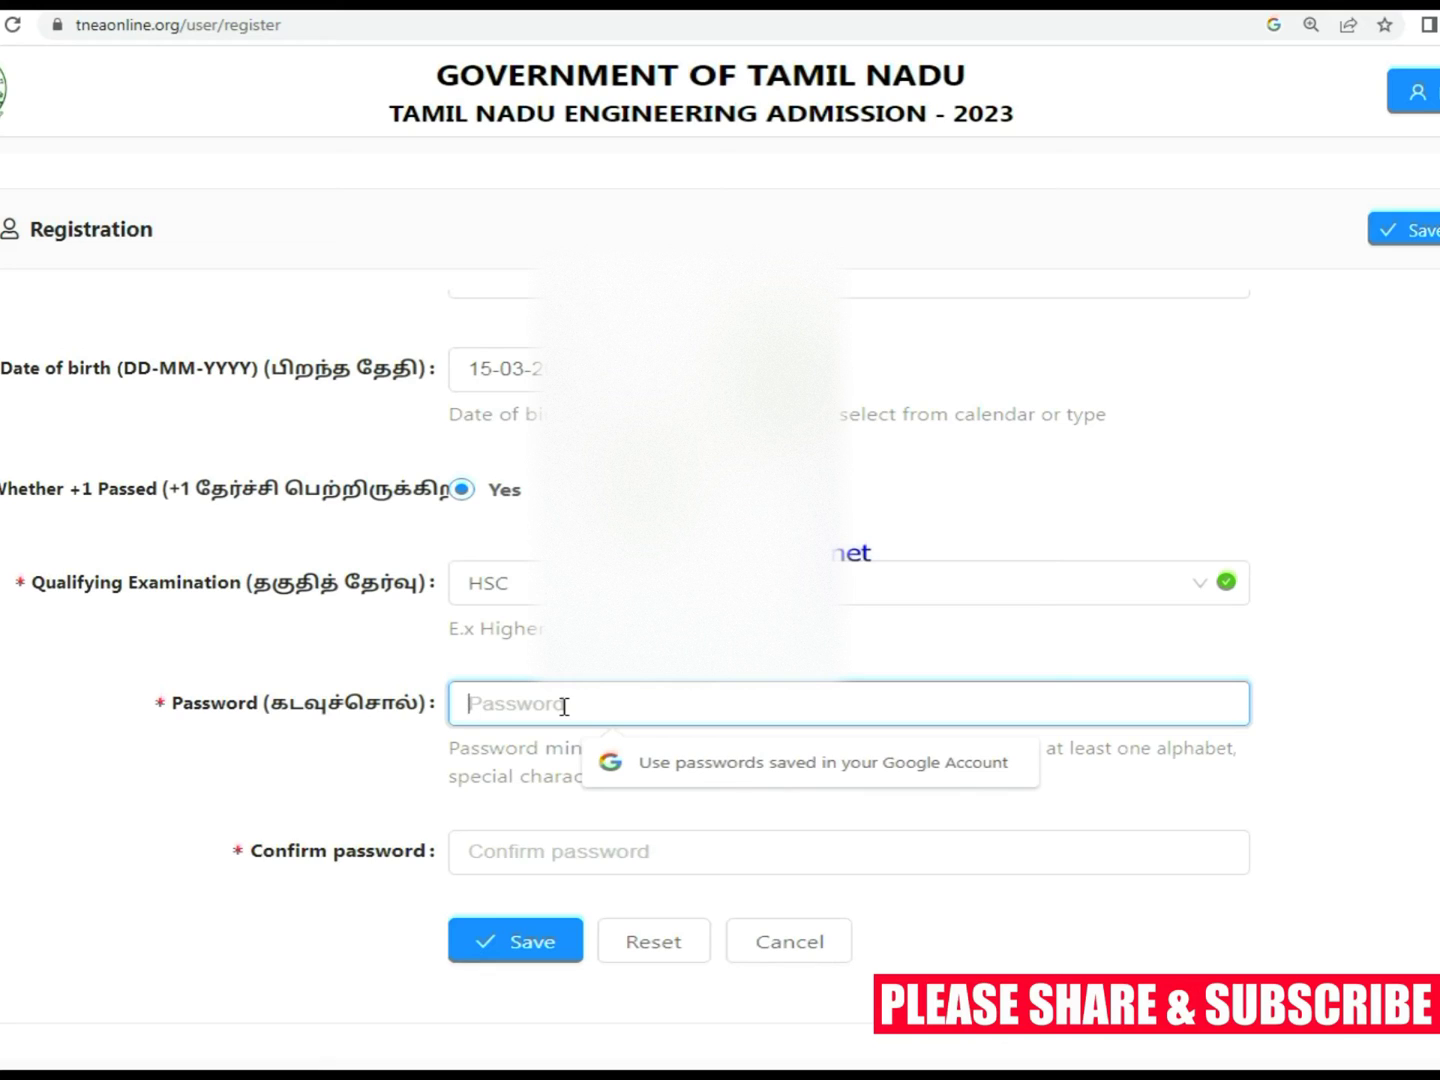
text(••••••••)
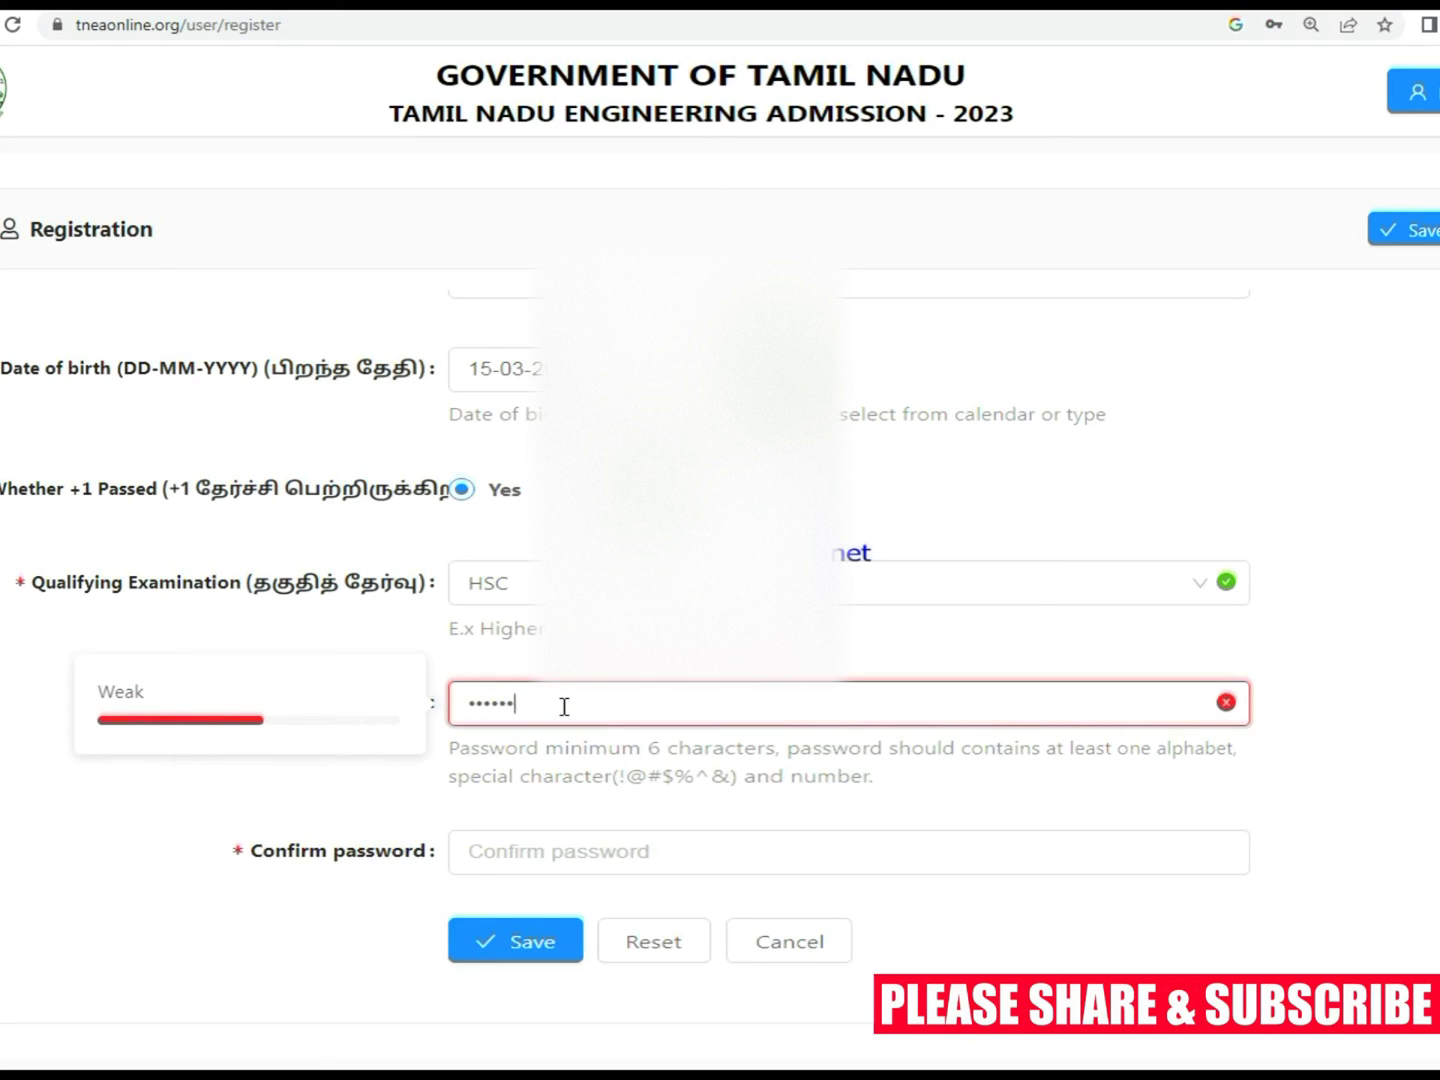
key(Tab)
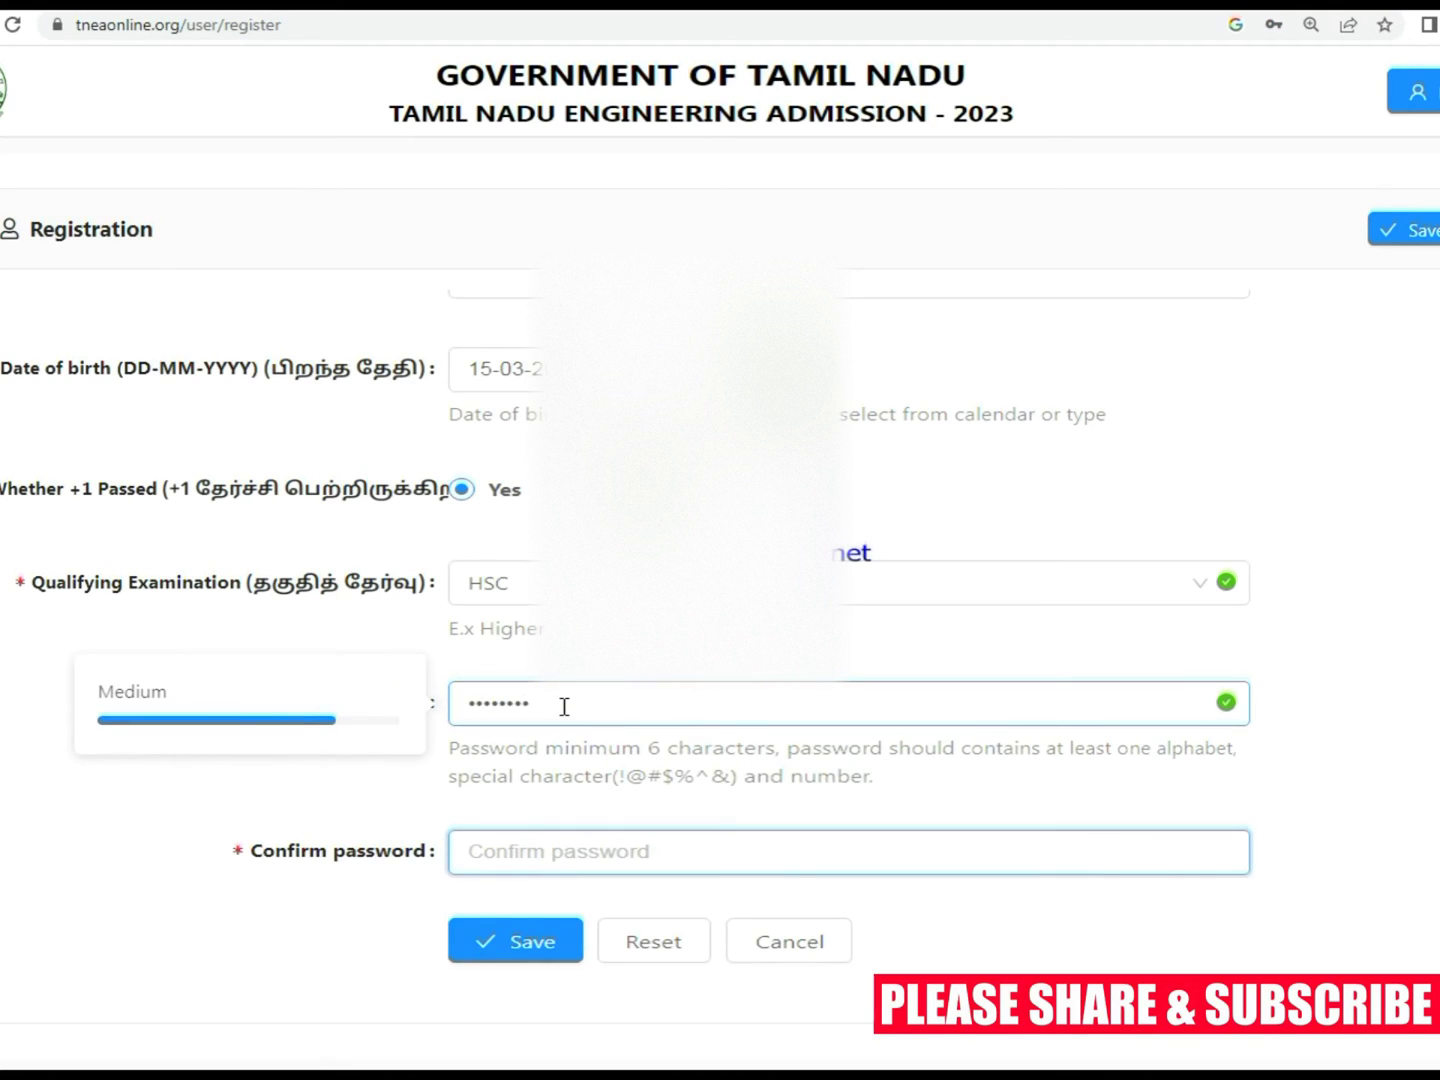
text(••••••••)
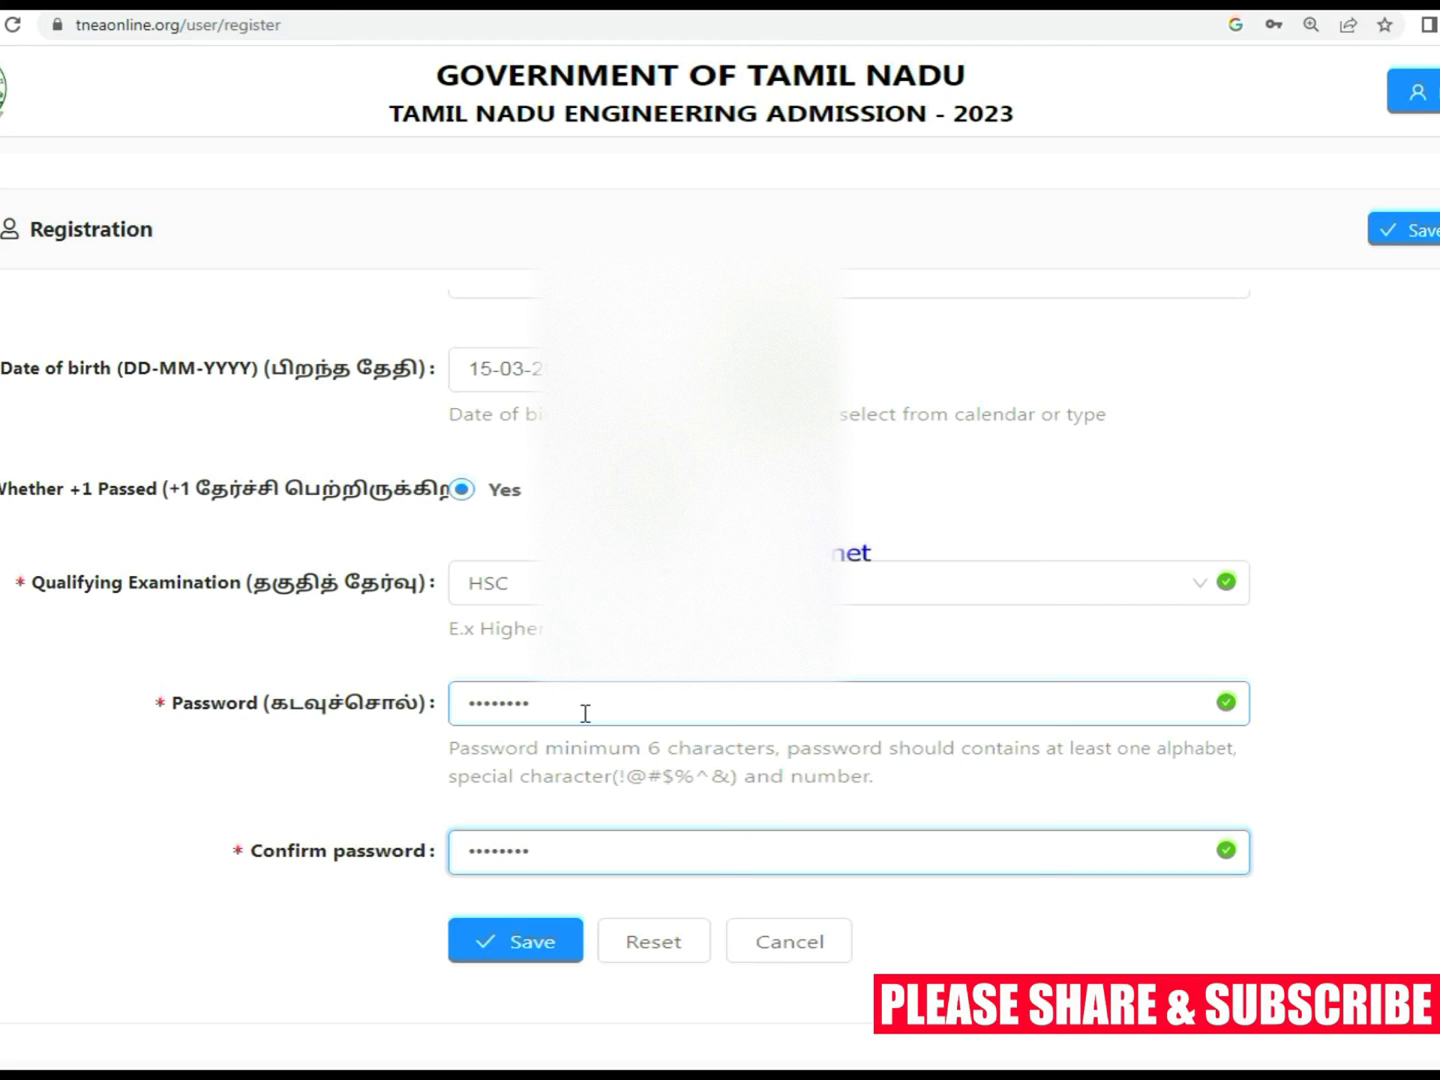
click(538, 952)
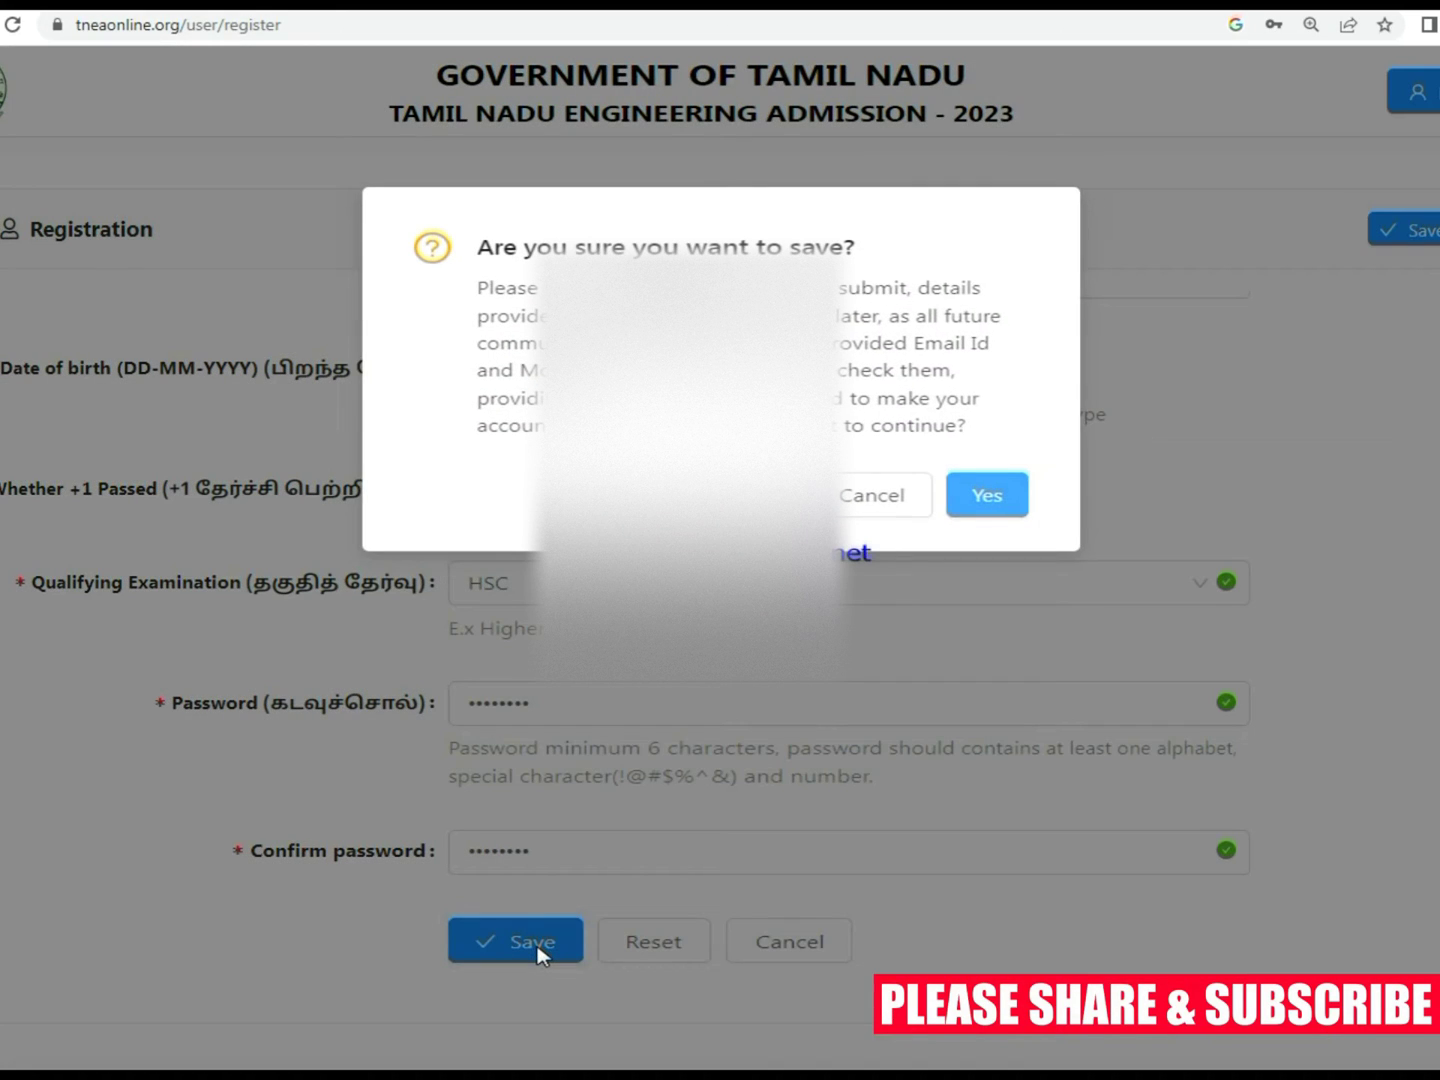
Confirm the save and submit the six-digit one-time password to complete registration.
click(986, 494)
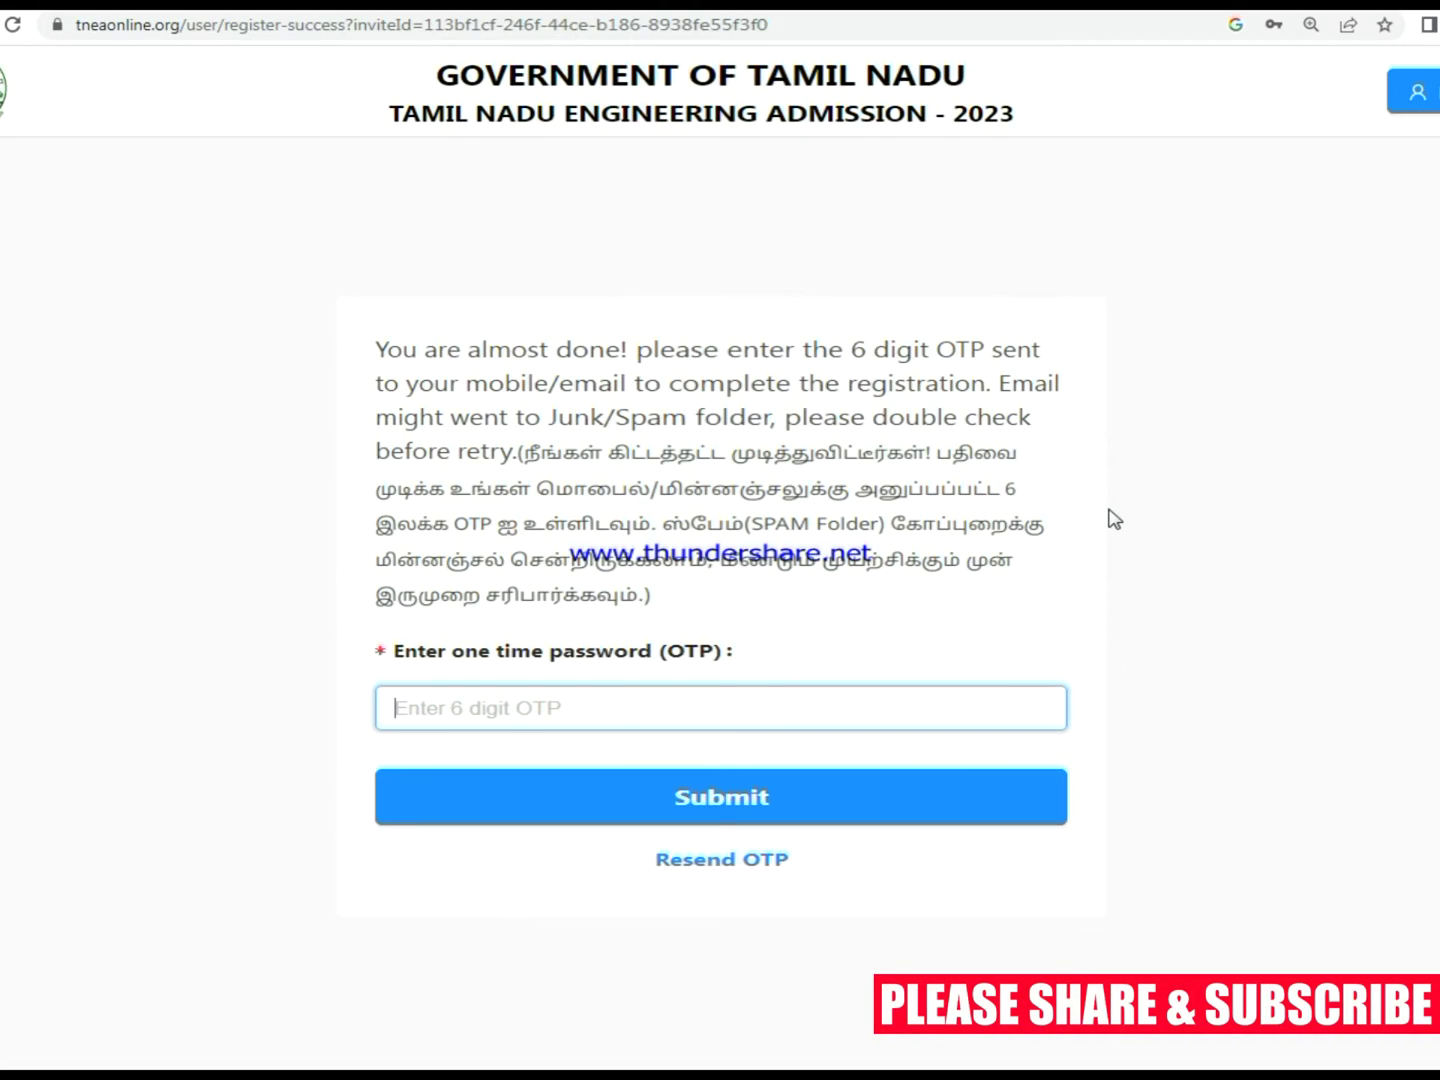
click(755, 708)
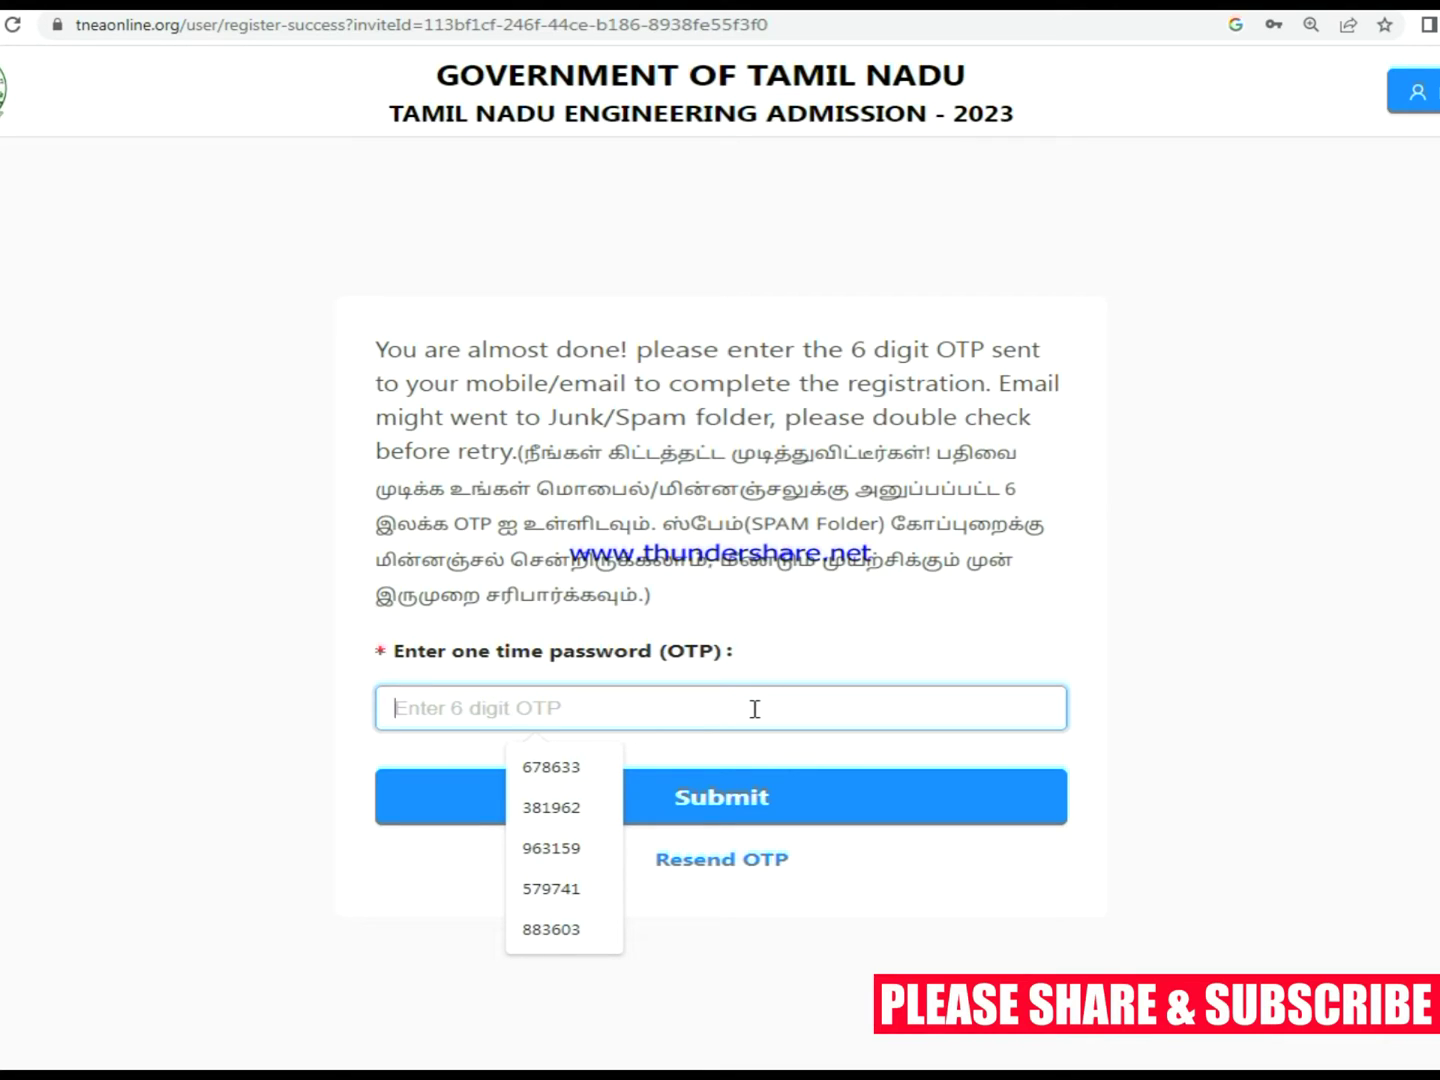
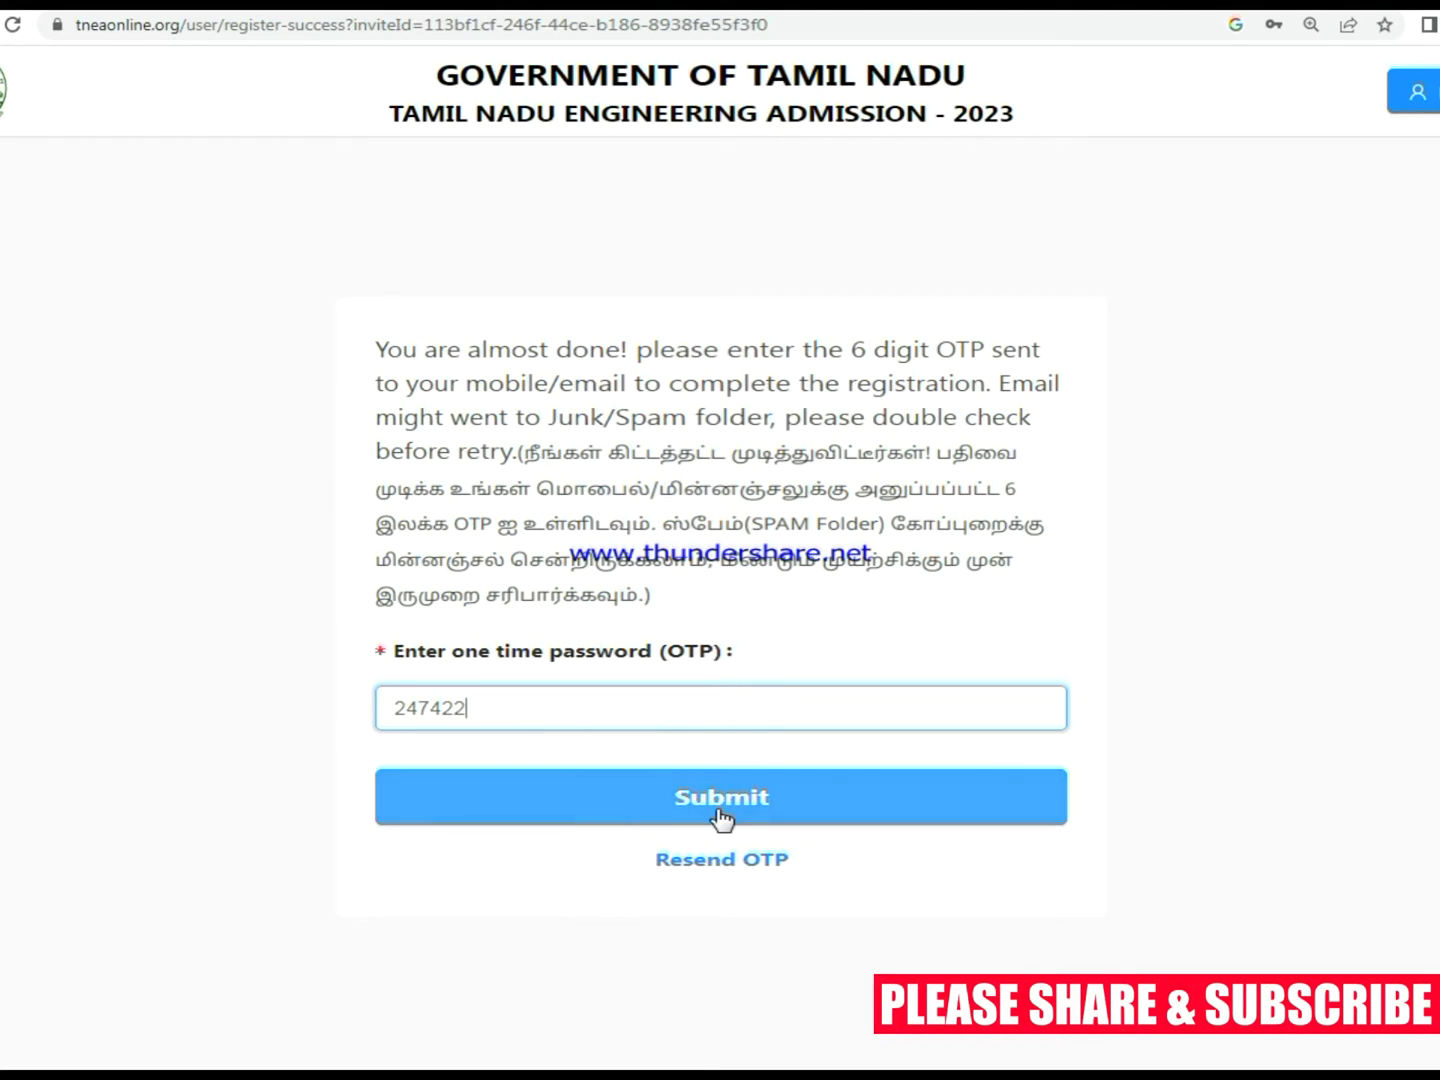
click(716, 810)
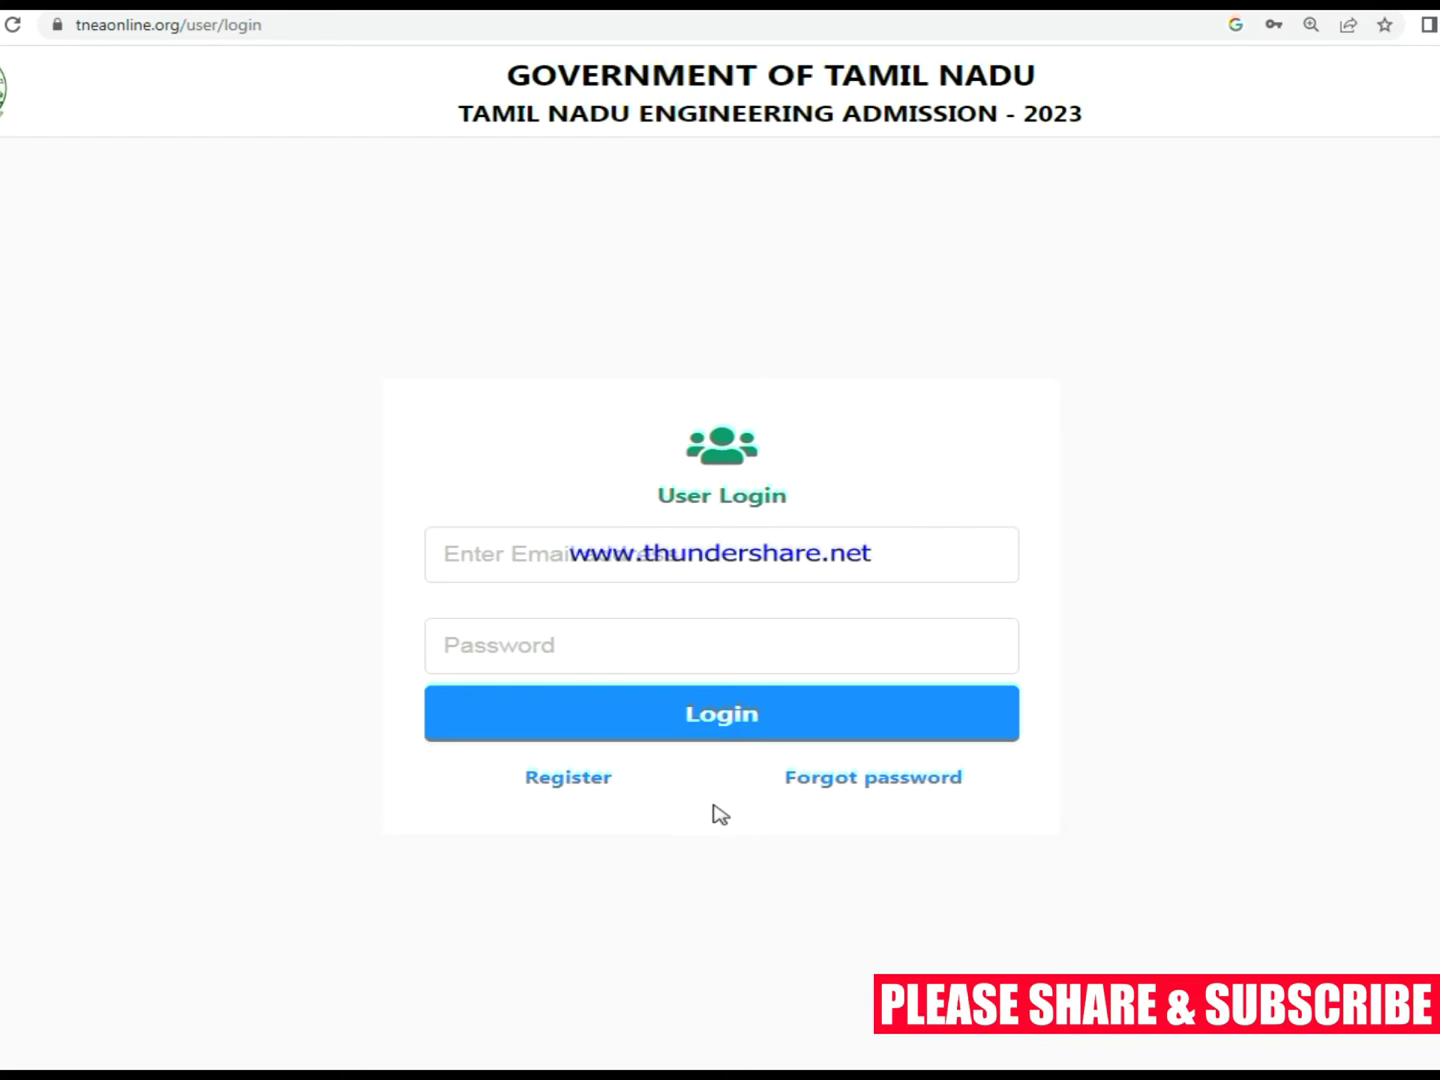
Sign in with the registered e-mail address and the account password.
click(633, 556)
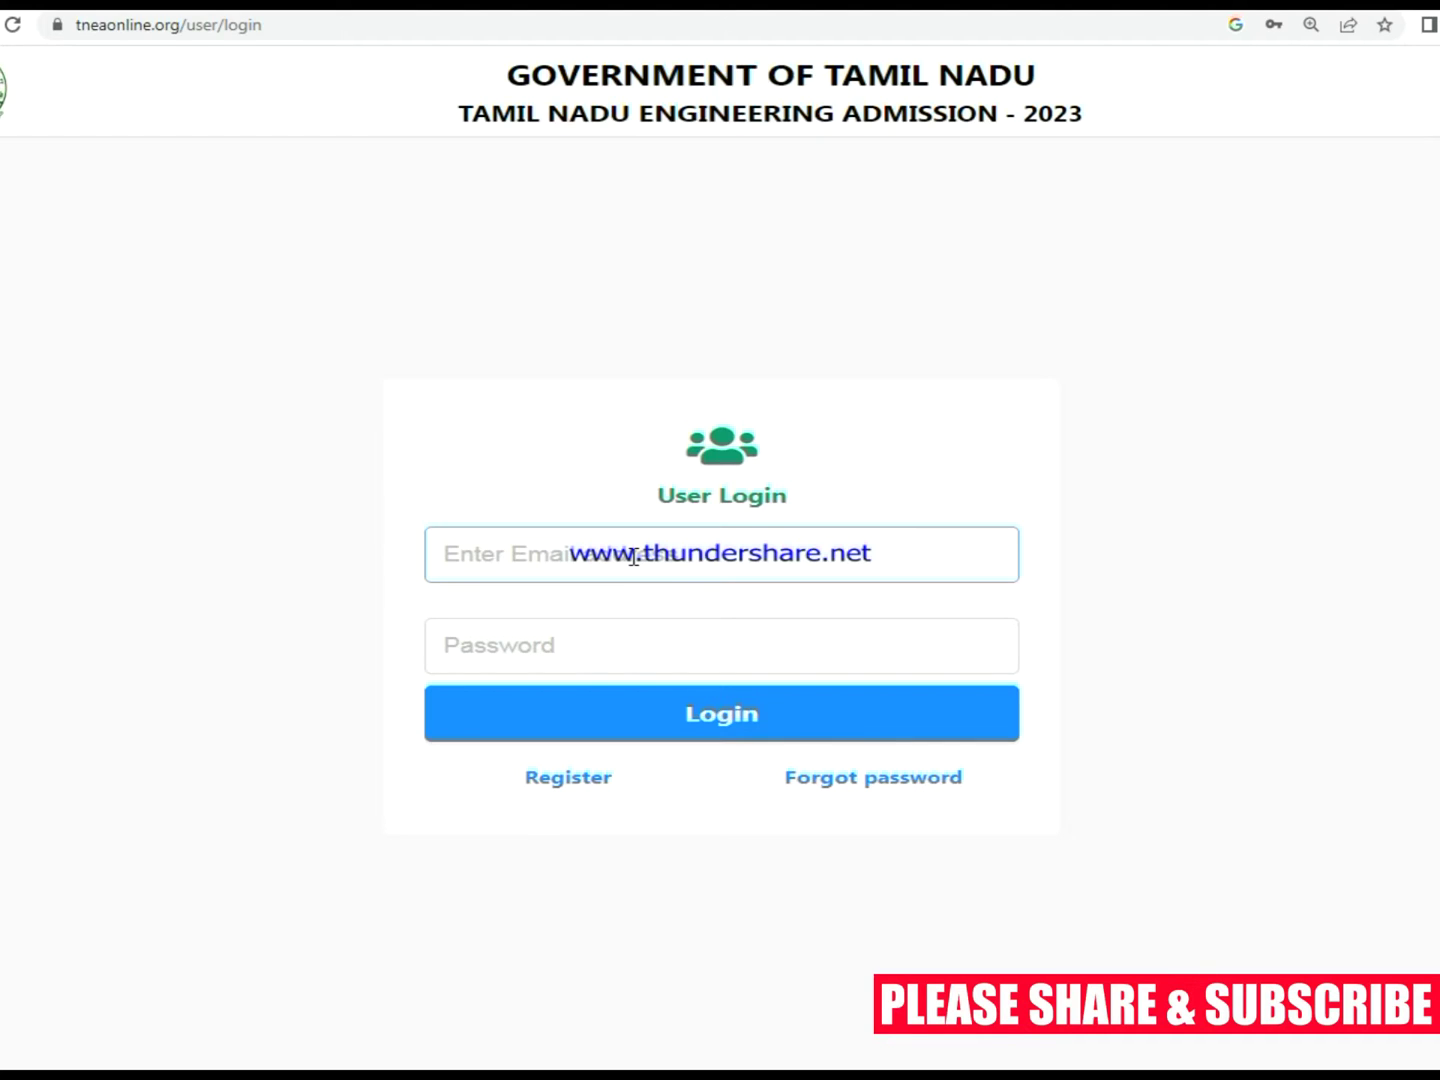
click(633, 557)
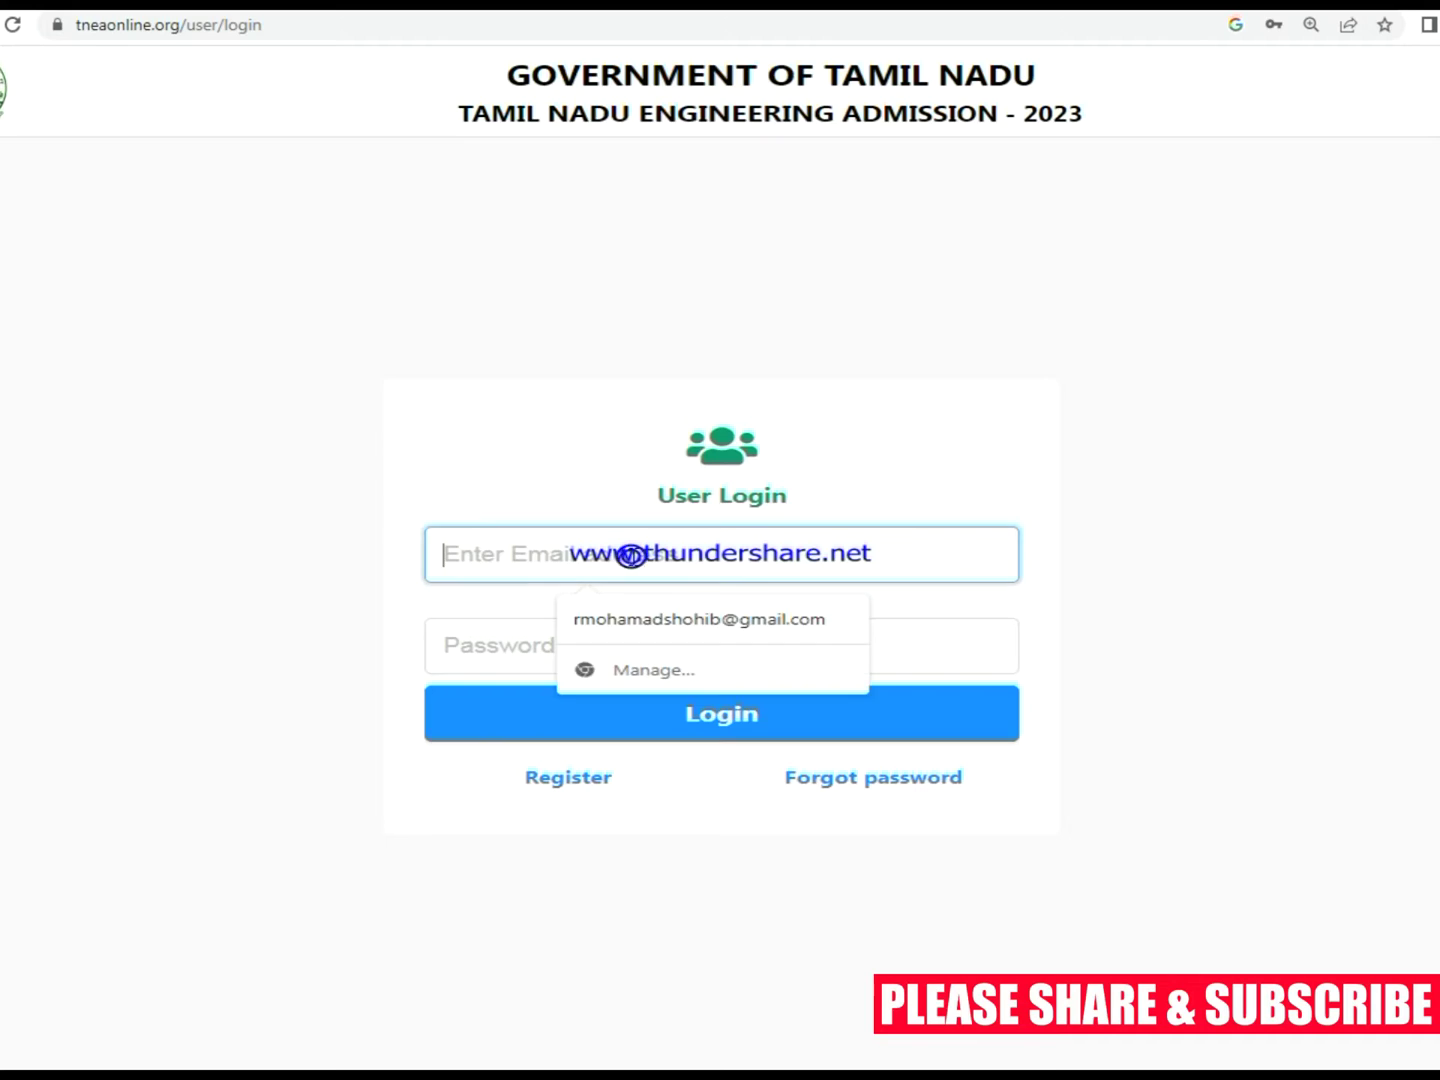
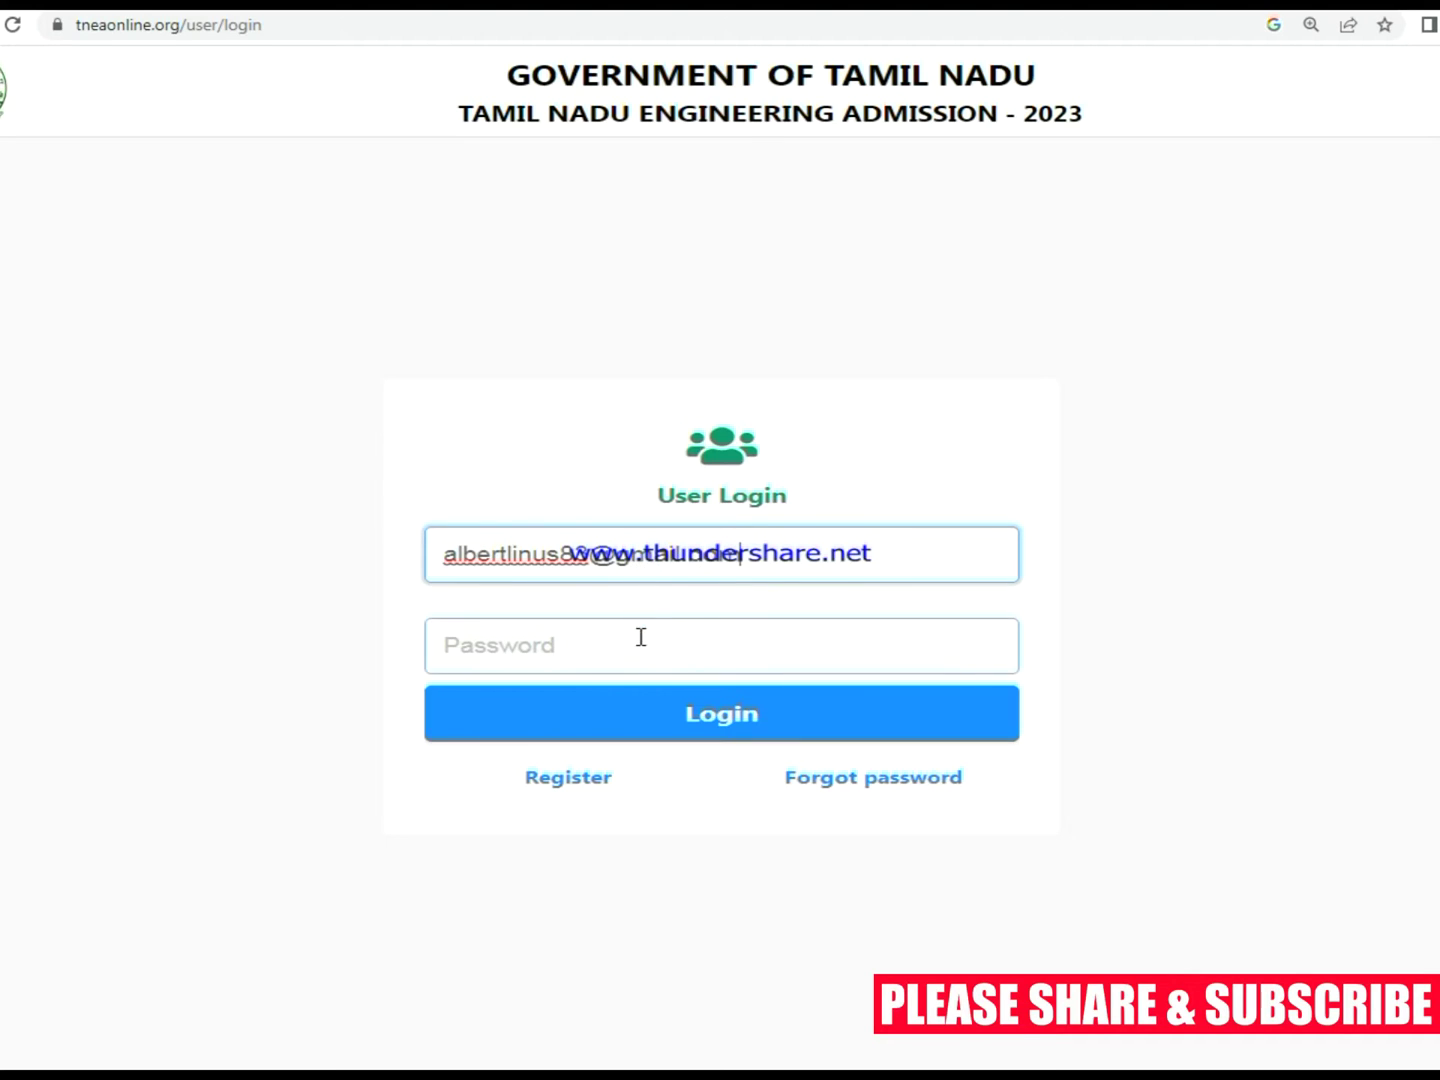
click(640, 637)
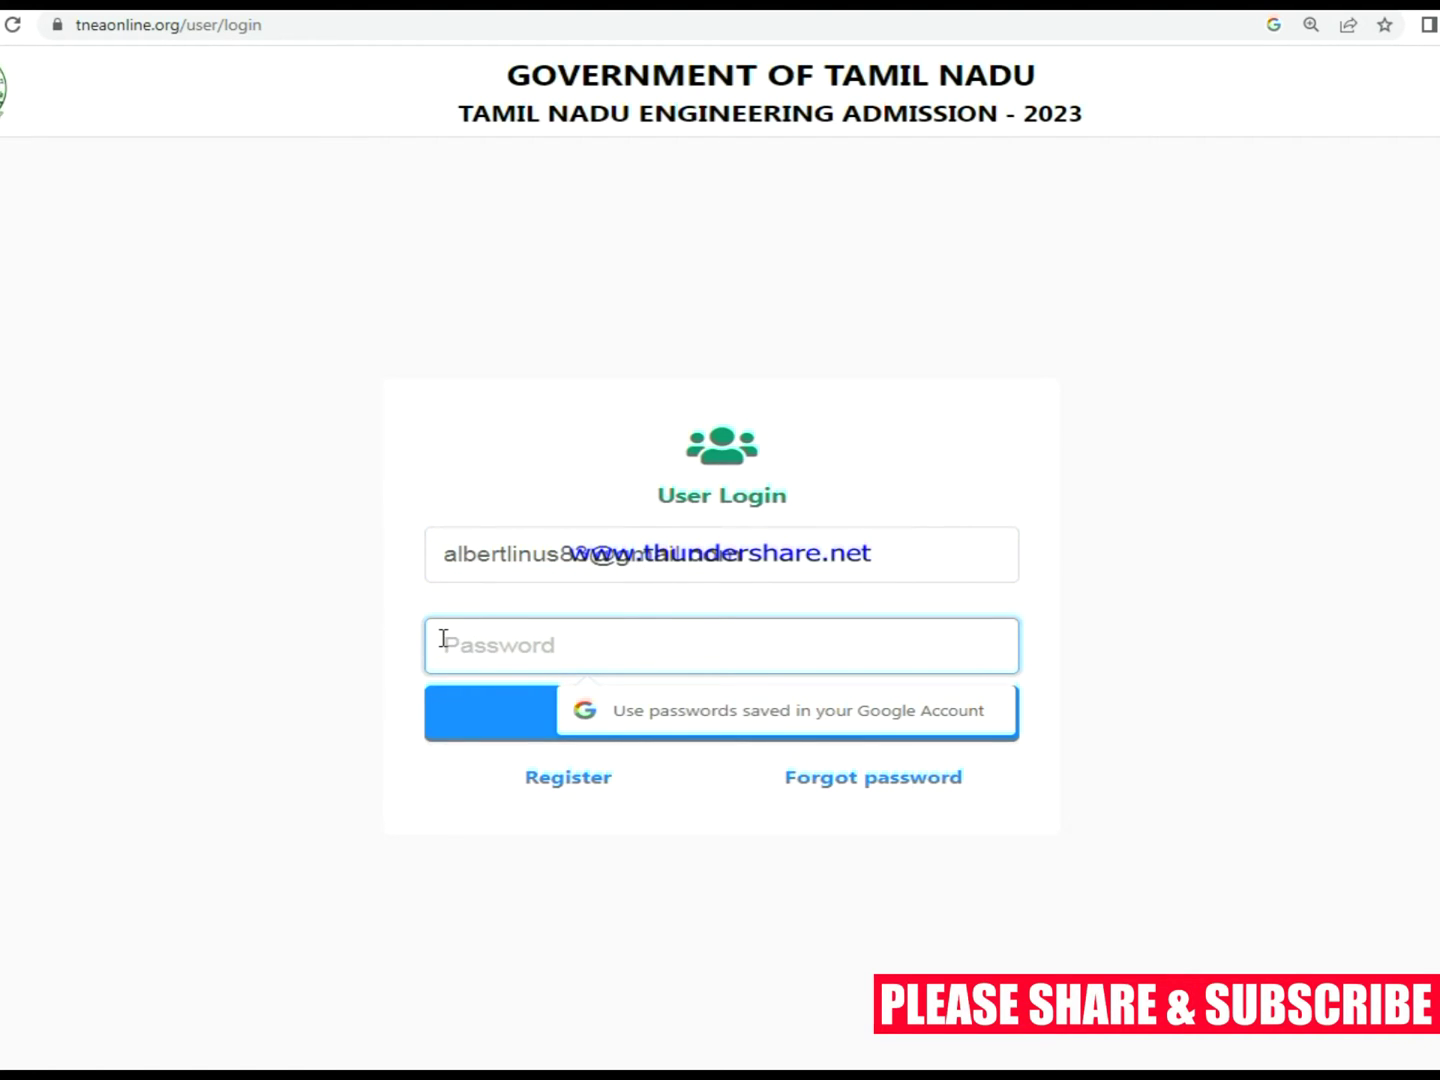
text(********)
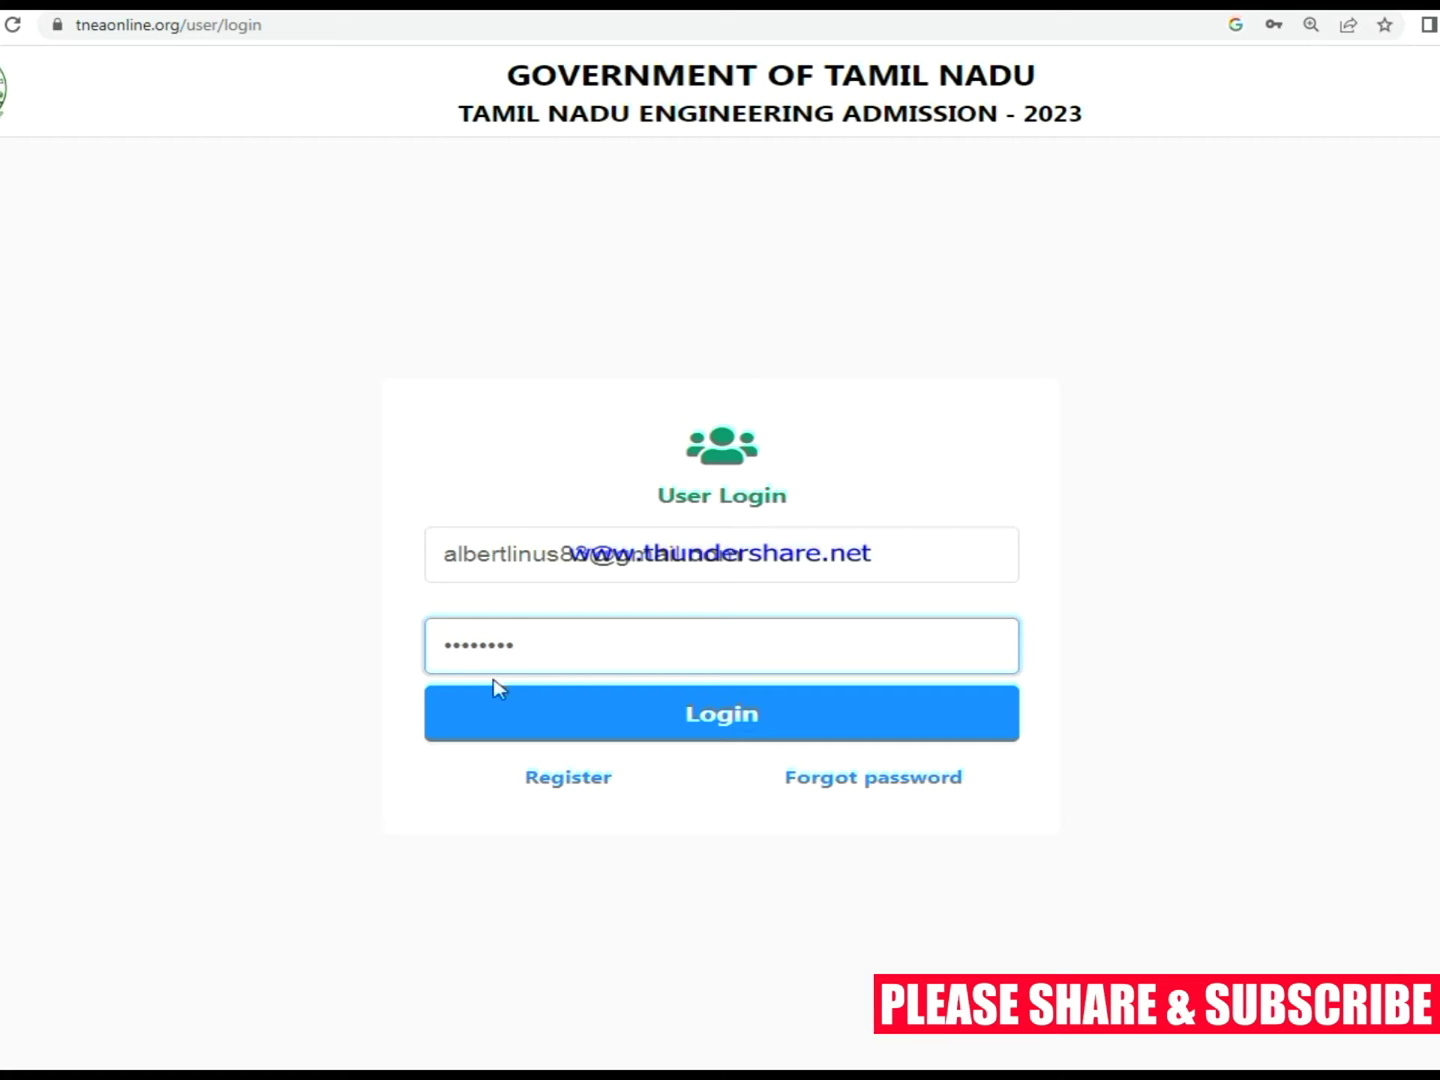
click(574, 700)
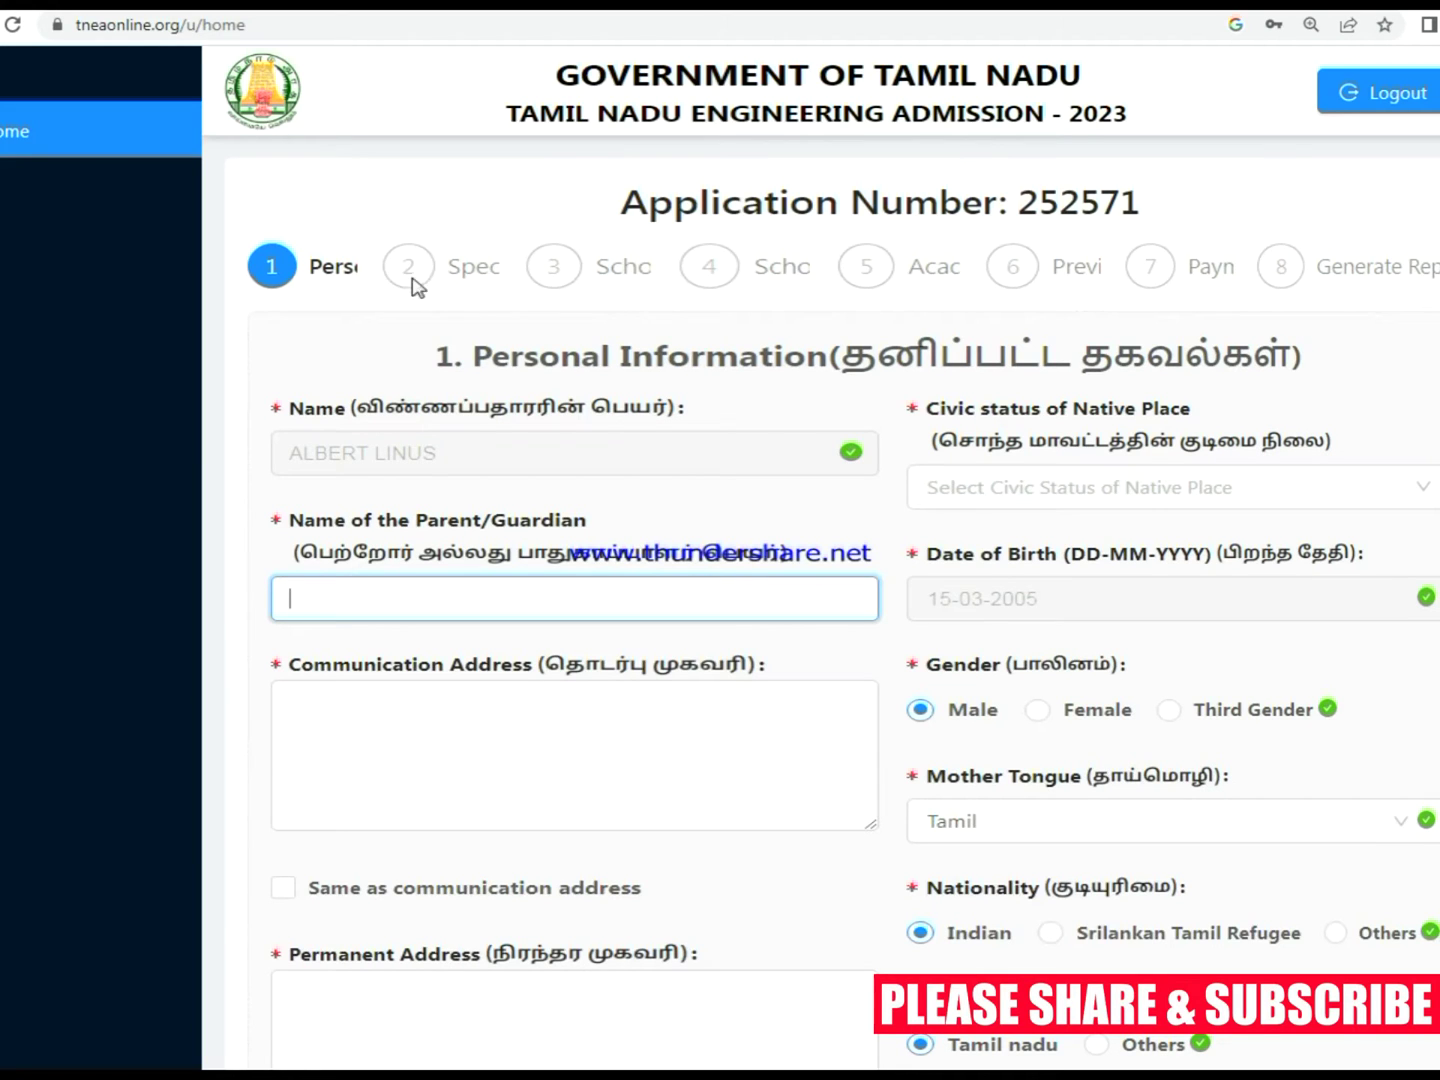
Set the native place's civic status to Town Panchayat.
key(ctrl+minus)
key(ctrl+minus)
key(ctrl+minus)
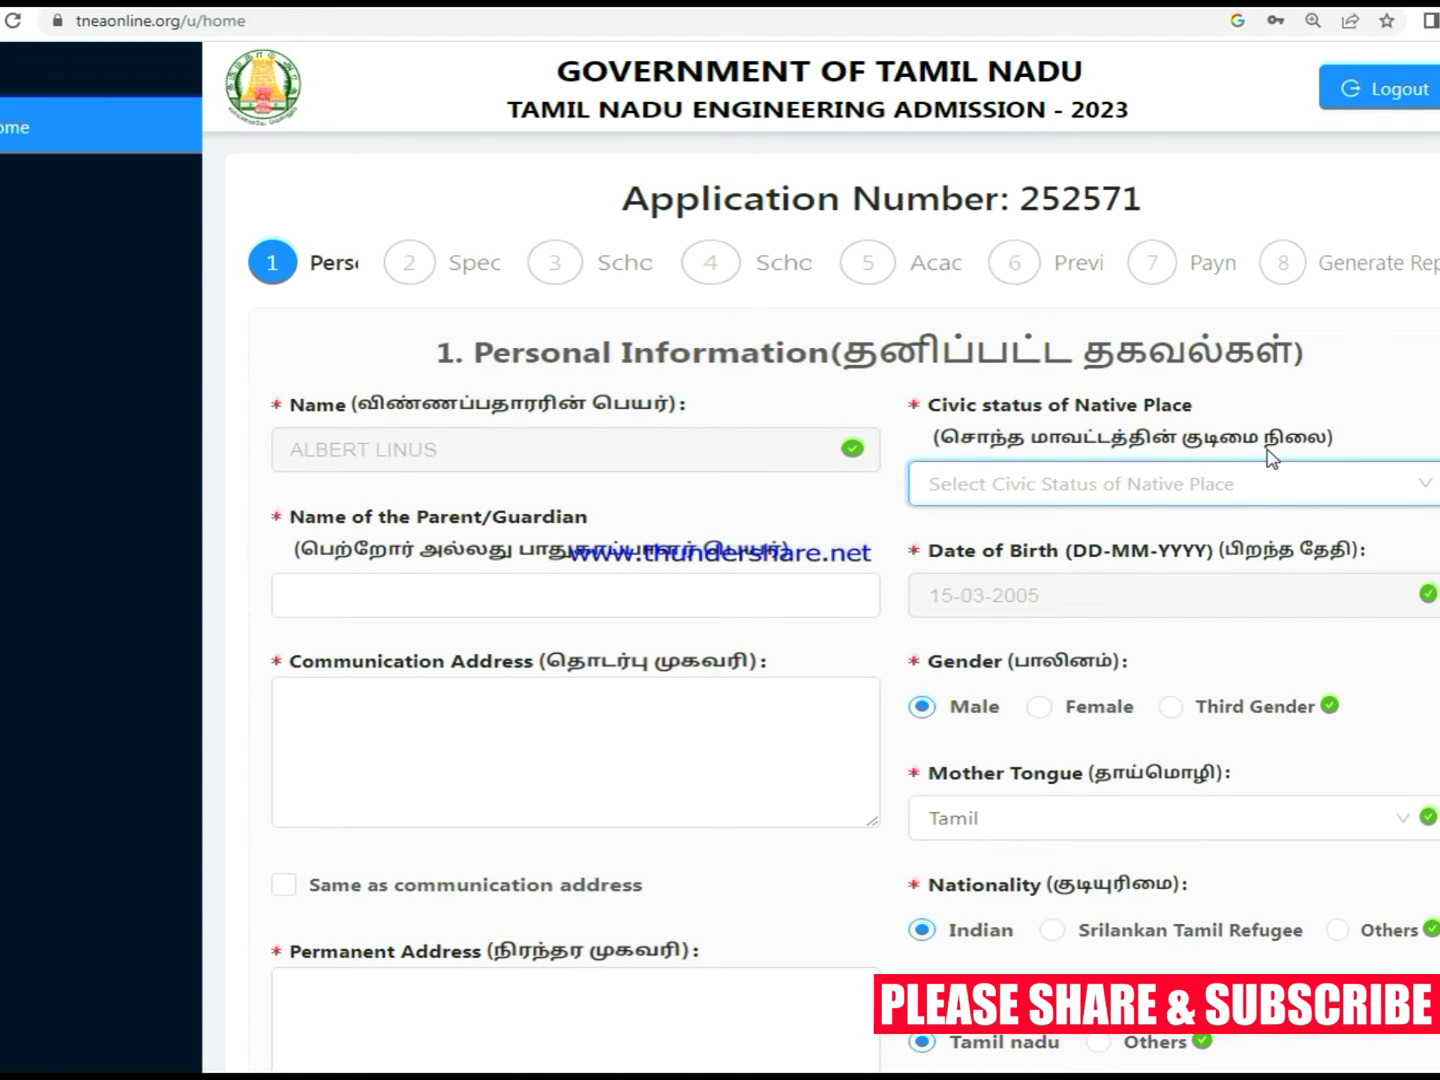
click(1249, 497)
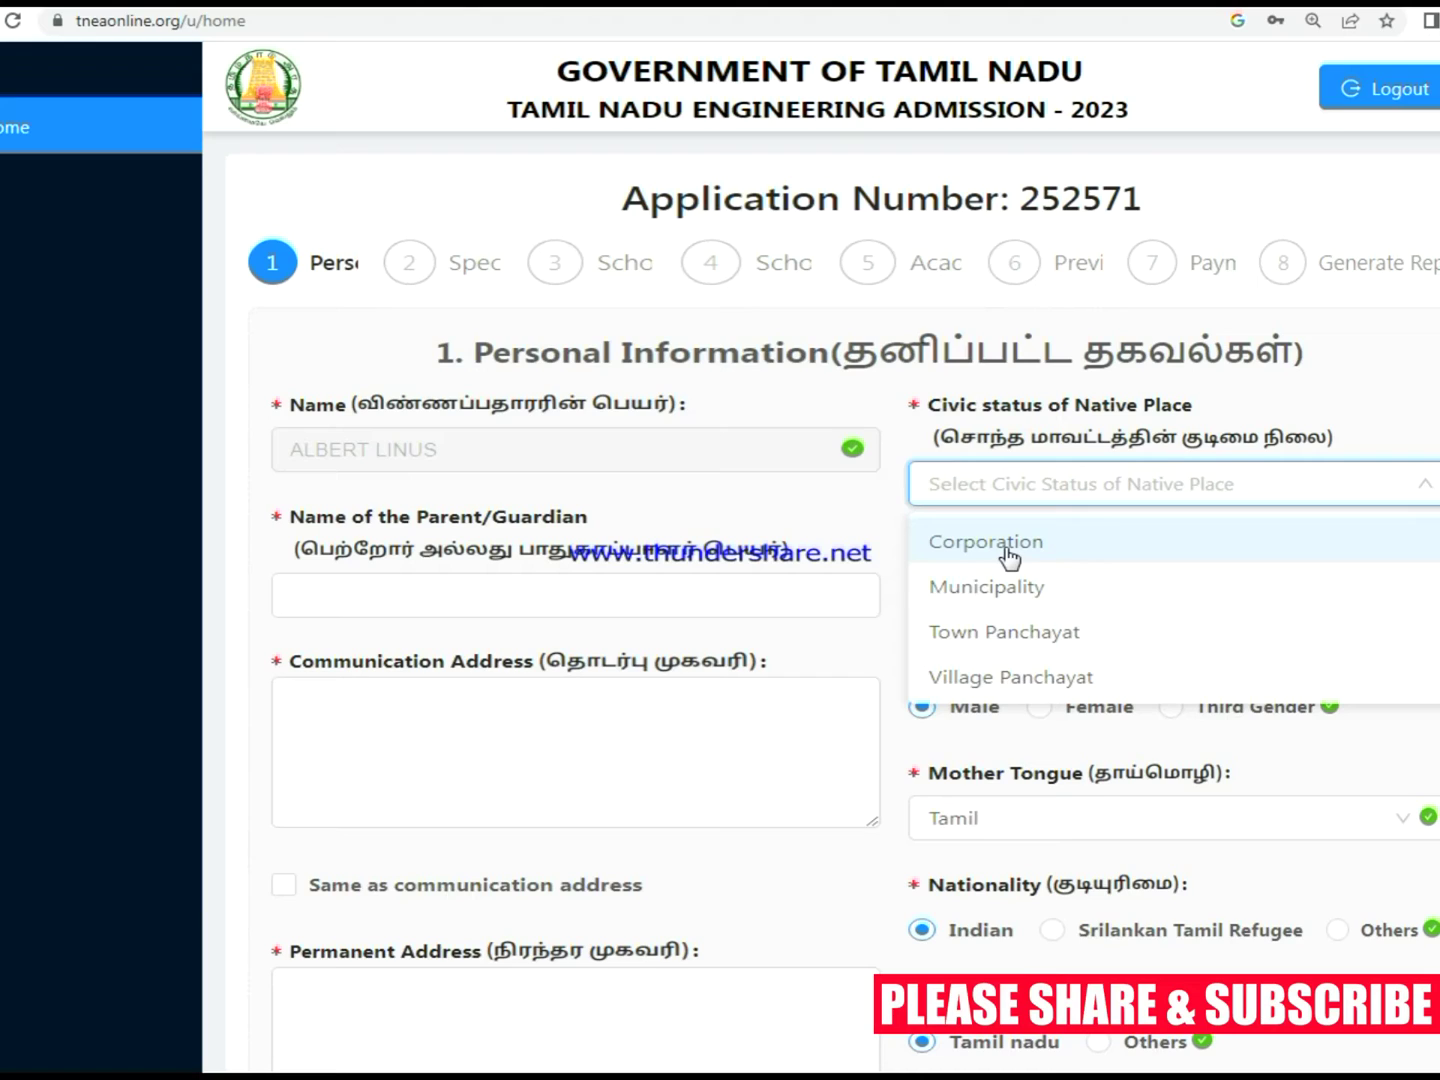
click(995, 635)
Enter the parent/guardian's name in capital letters, replacing the lowercase entry.
click(661, 598)
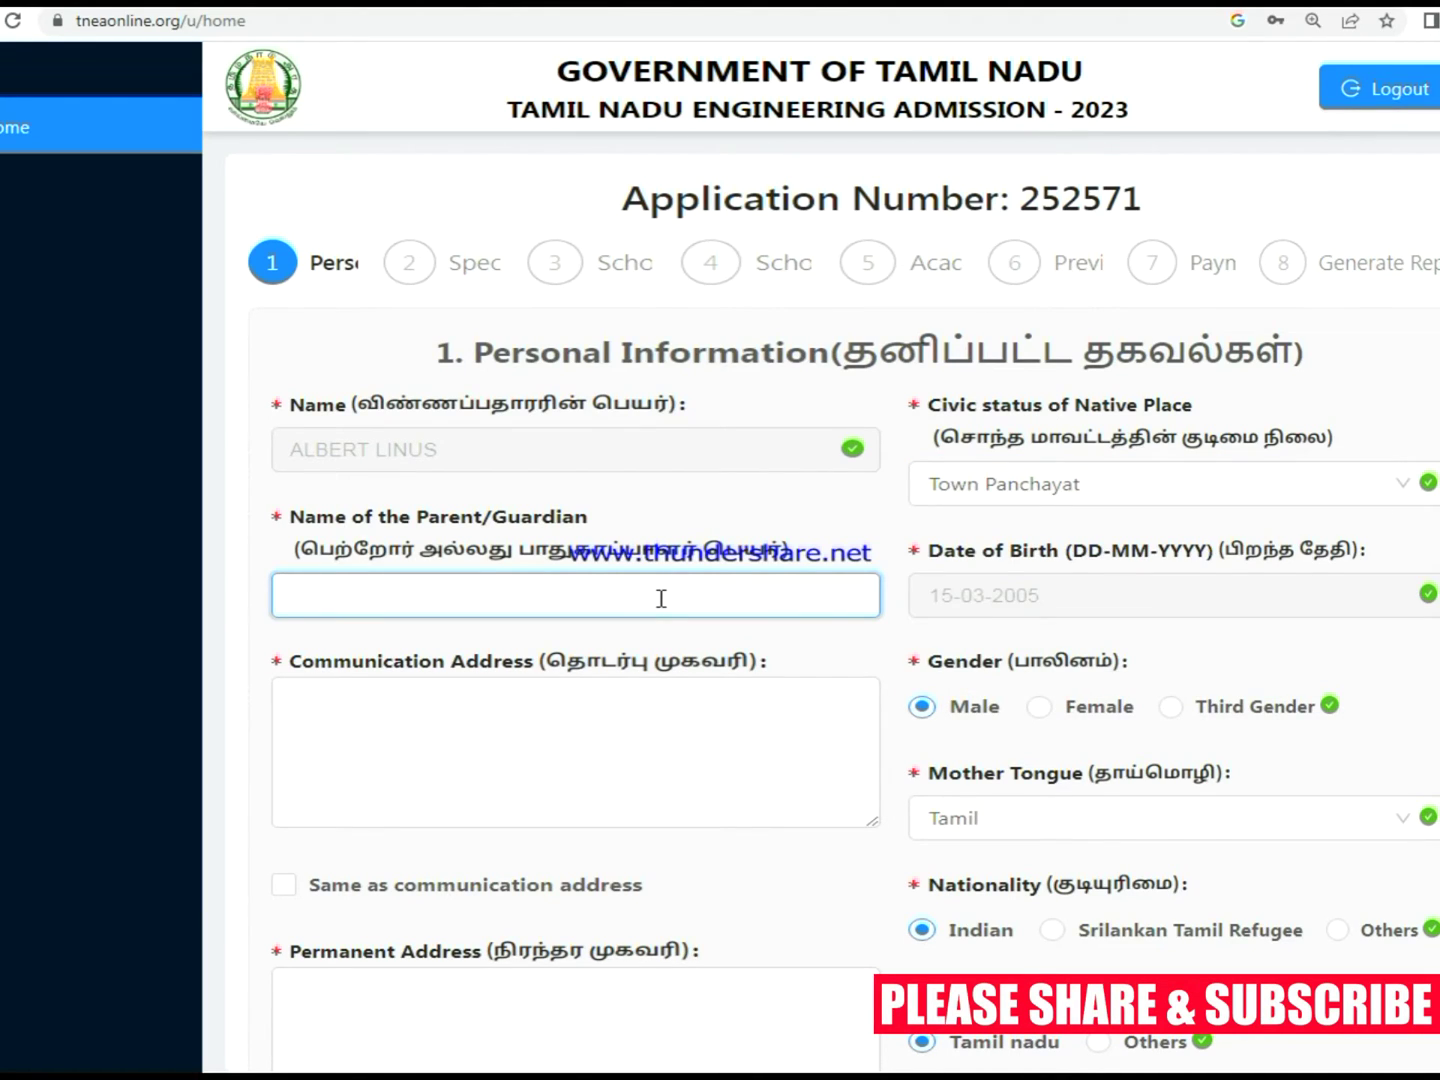
click(661, 598)
text(kesavan)
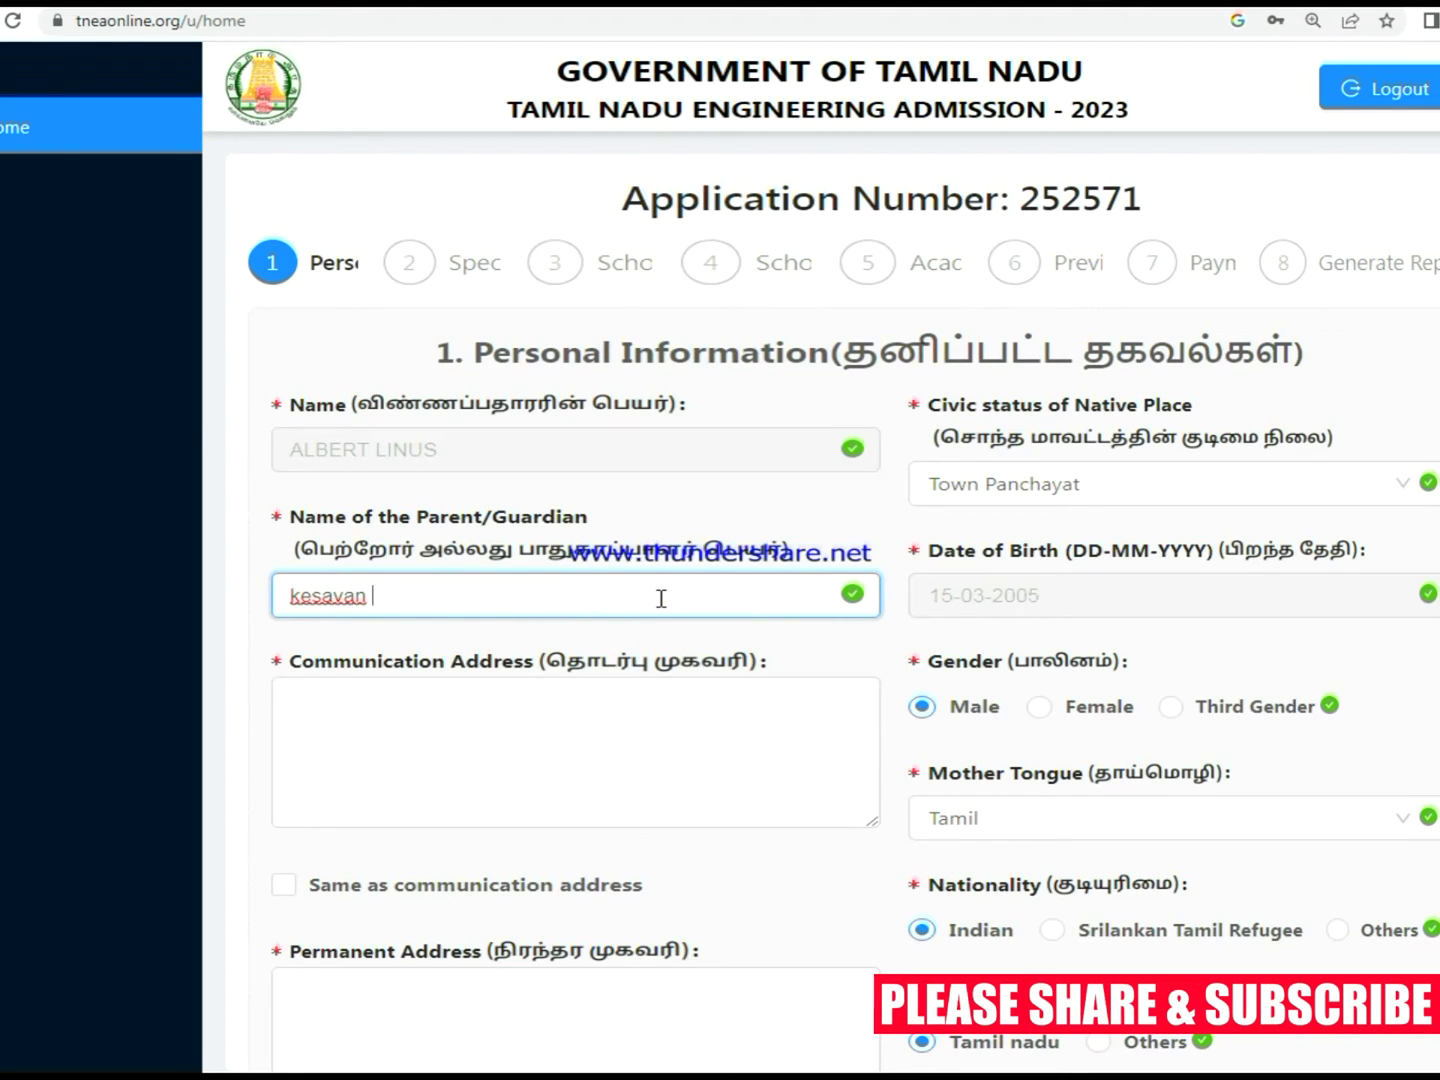
key(BackSpace)
key(BackSpace)
key(BackSpace)
key(BackSpace)
key(BackSpace)
key(BackSpace)
key(BackSpace)
key(BackSpace)
text(KESAVAN L)
Type the communication address and tick 'Same as communication address' for the permanent address.
click(427, 739)
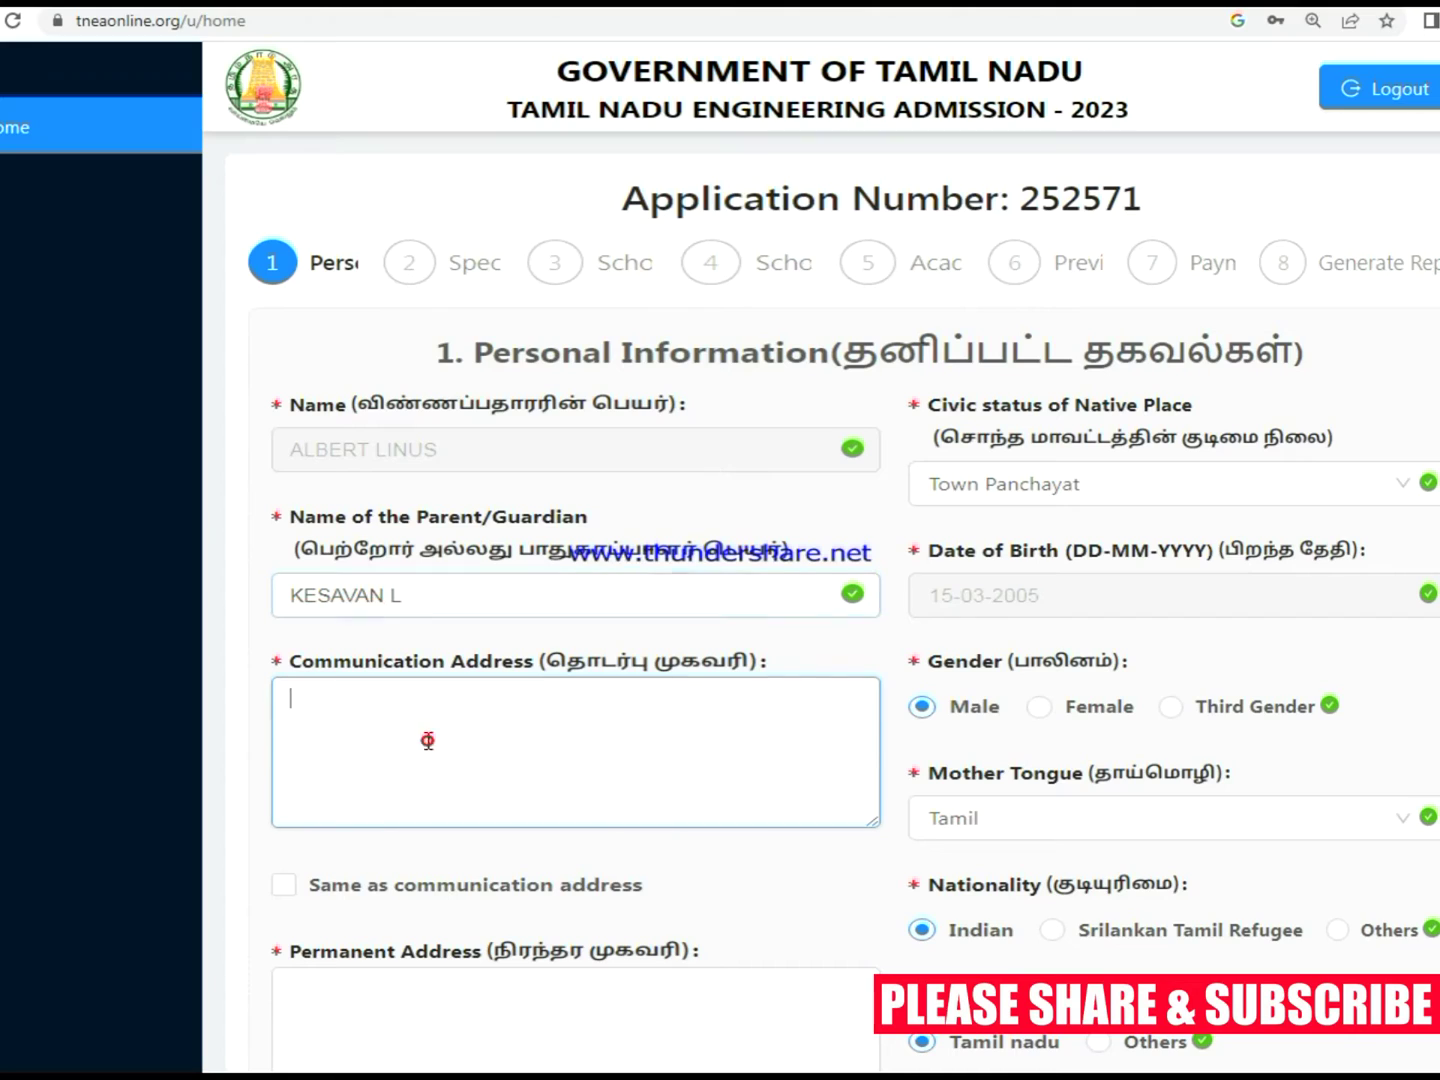
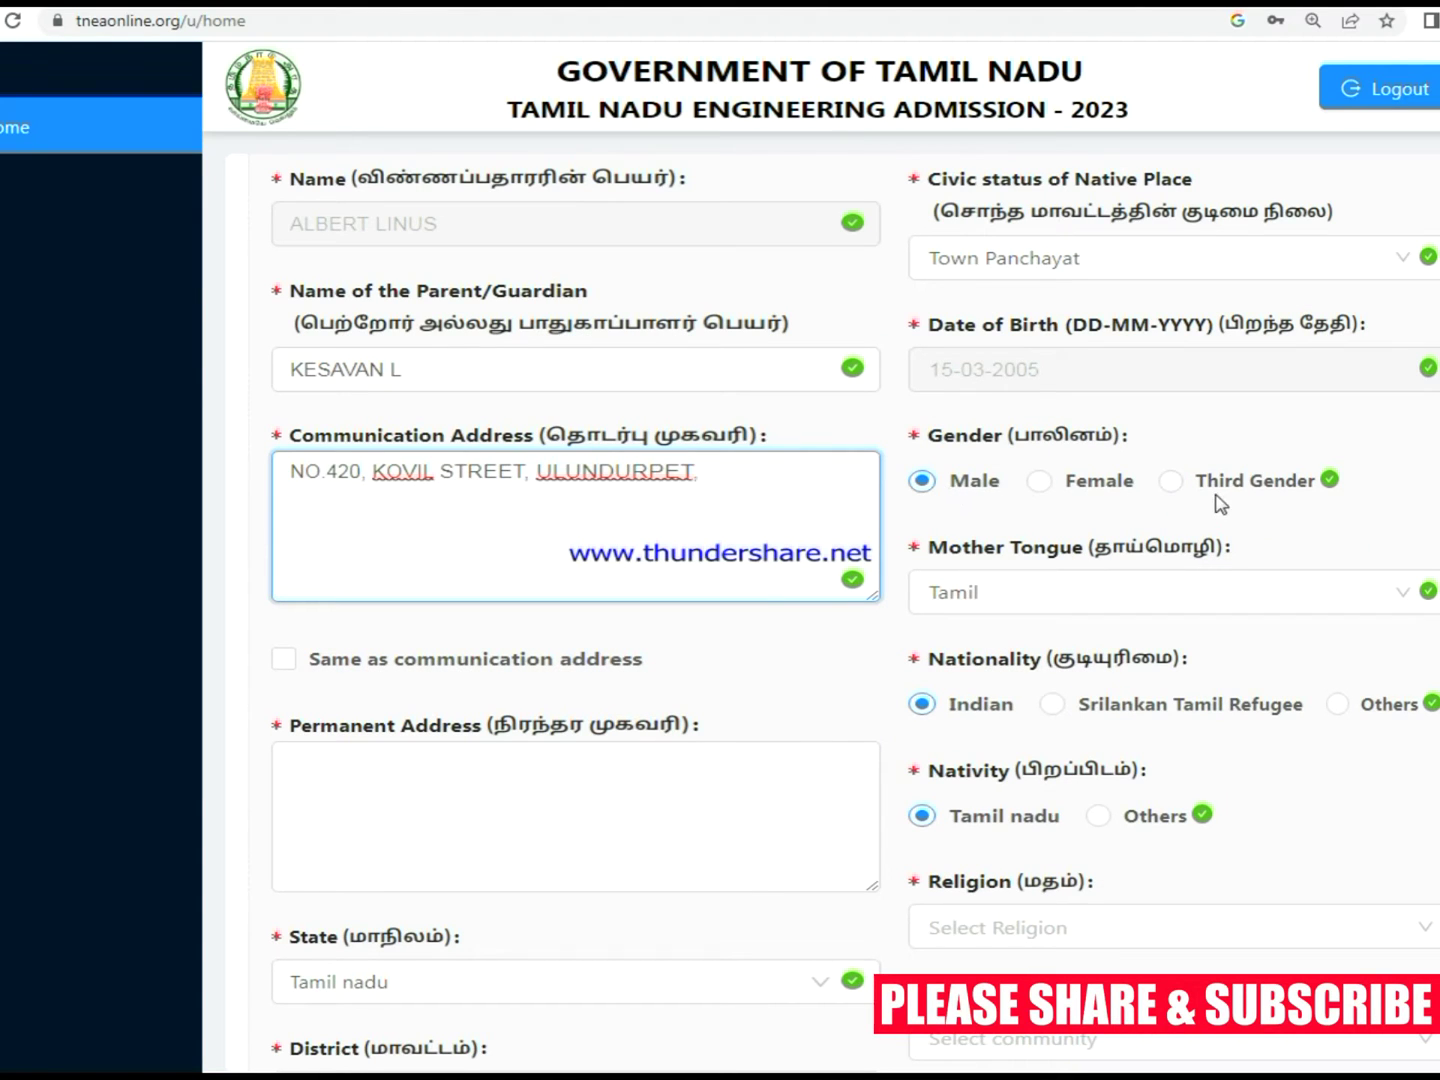
scroll(1216, 510, down, 2)
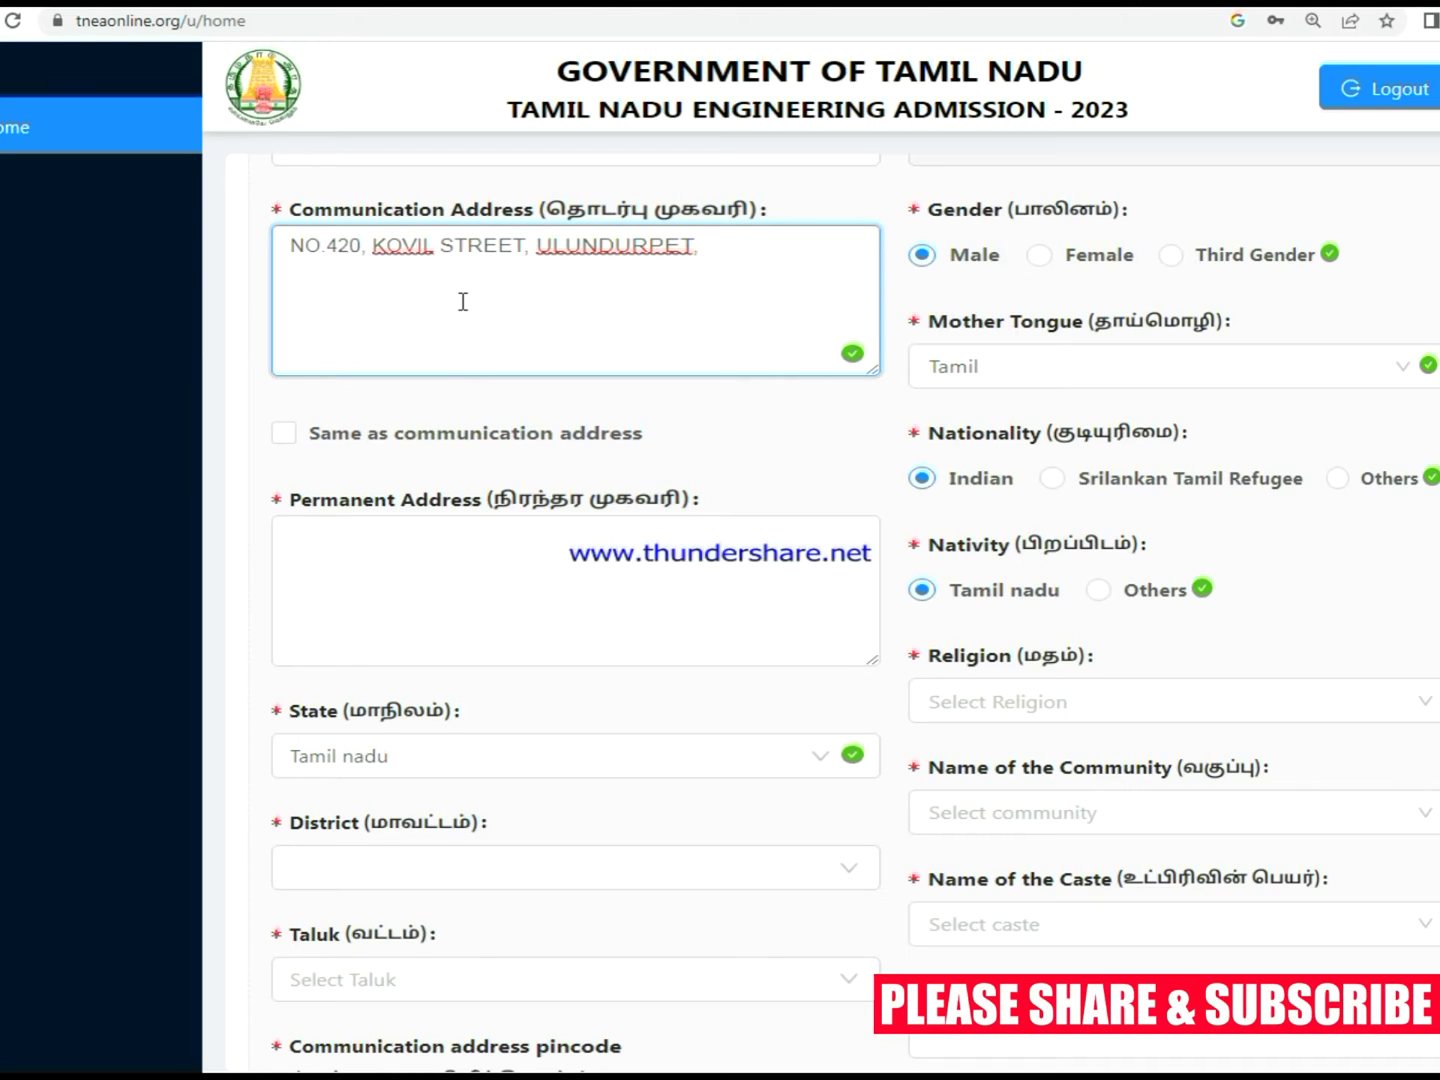
click(284, 436)
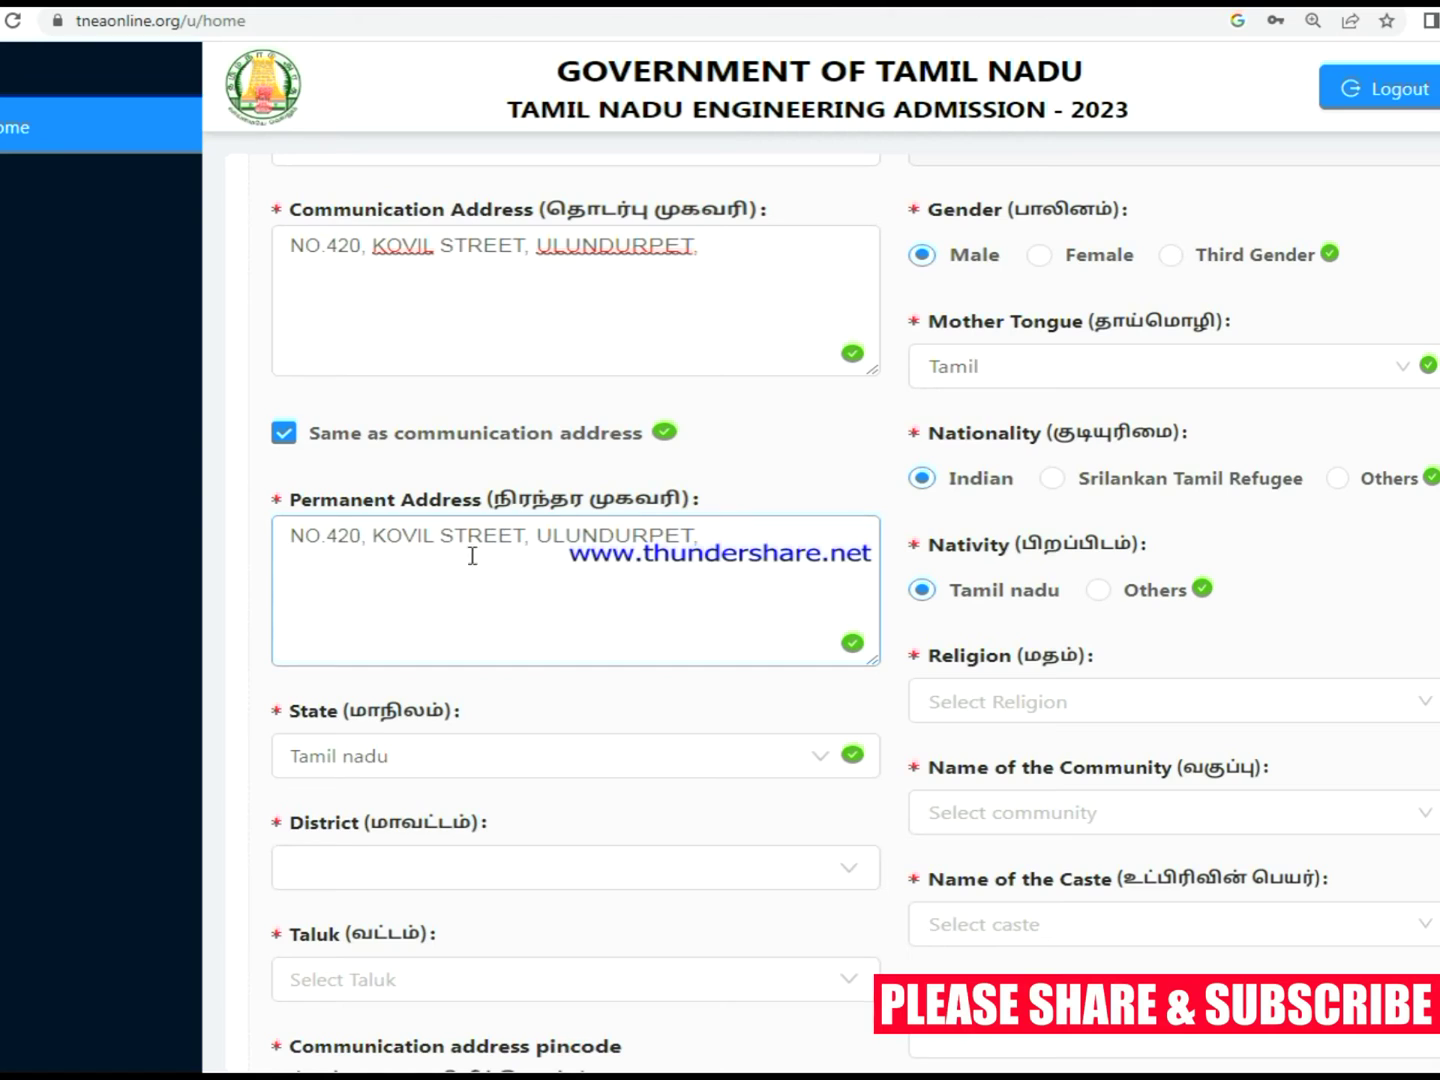
Choose Kallakurichi as the district and Ulundurpet as the taluk.
scroll(435, 500, down, 3)
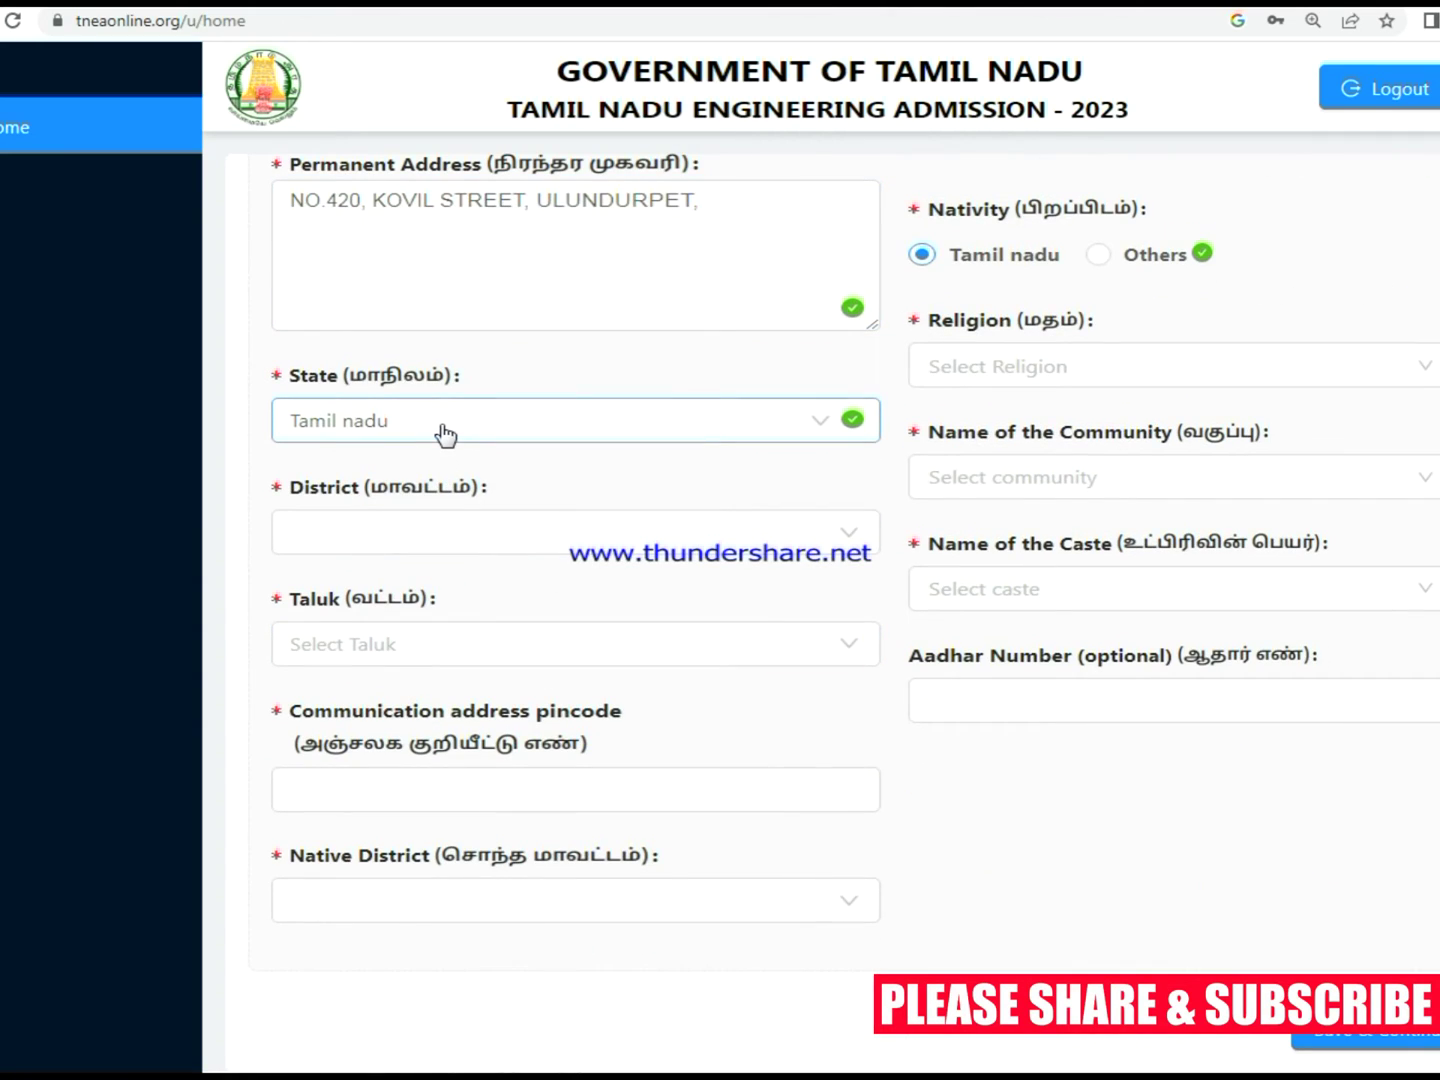
click(584, 540)
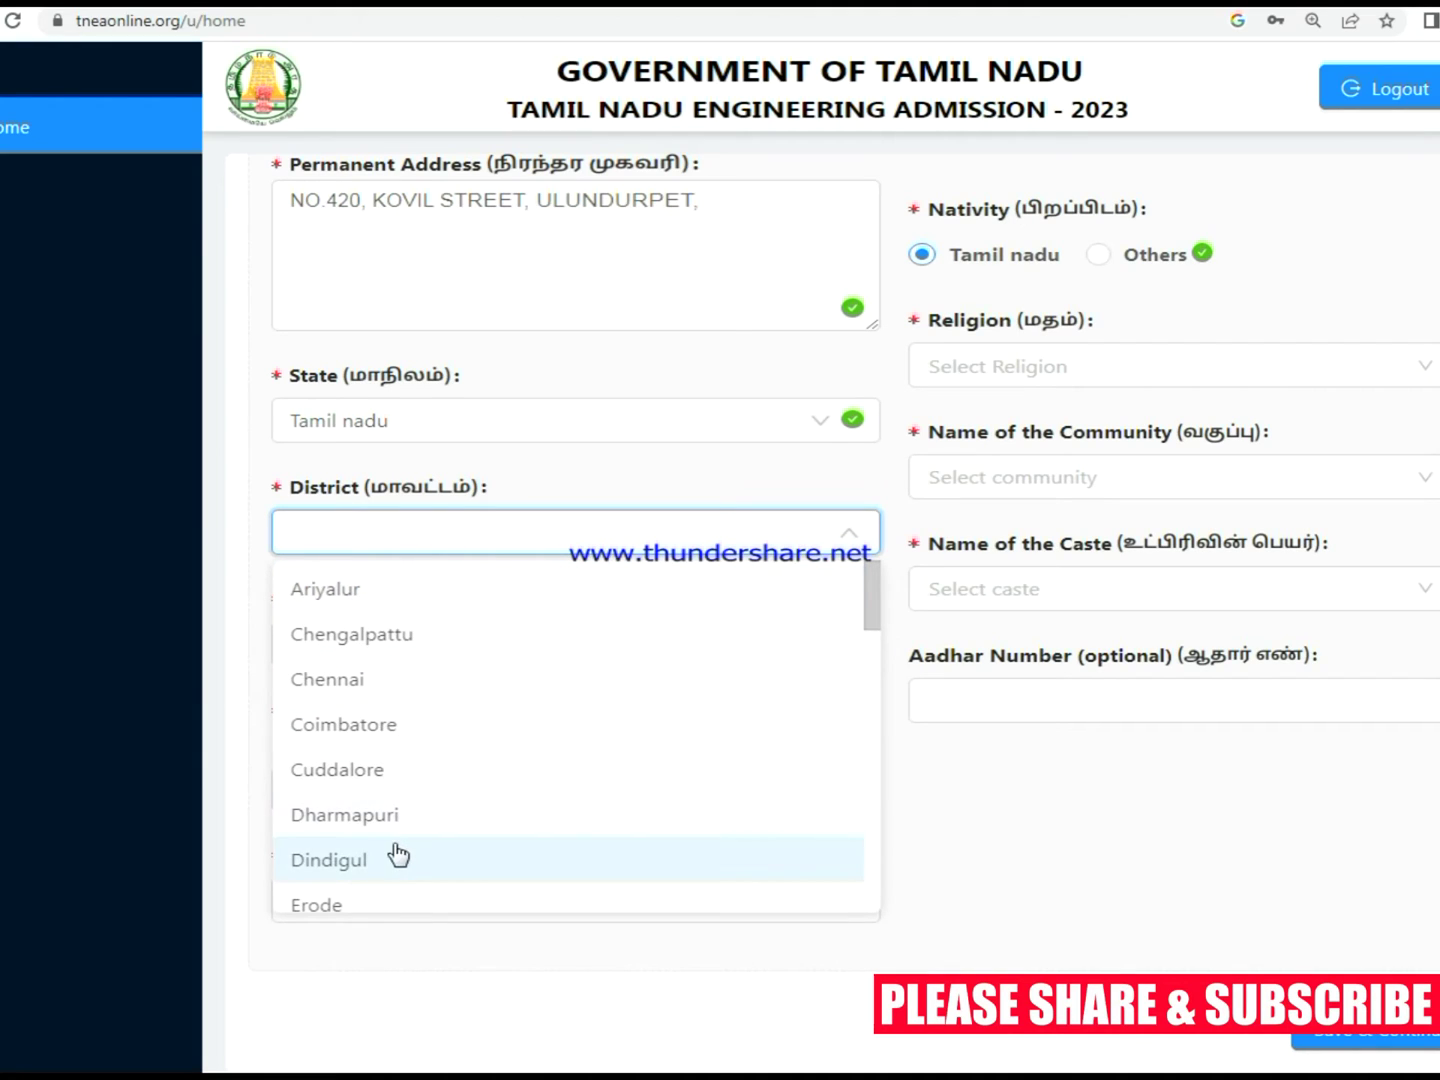
scroll(418, 808, down, 2)
click(411, 728)
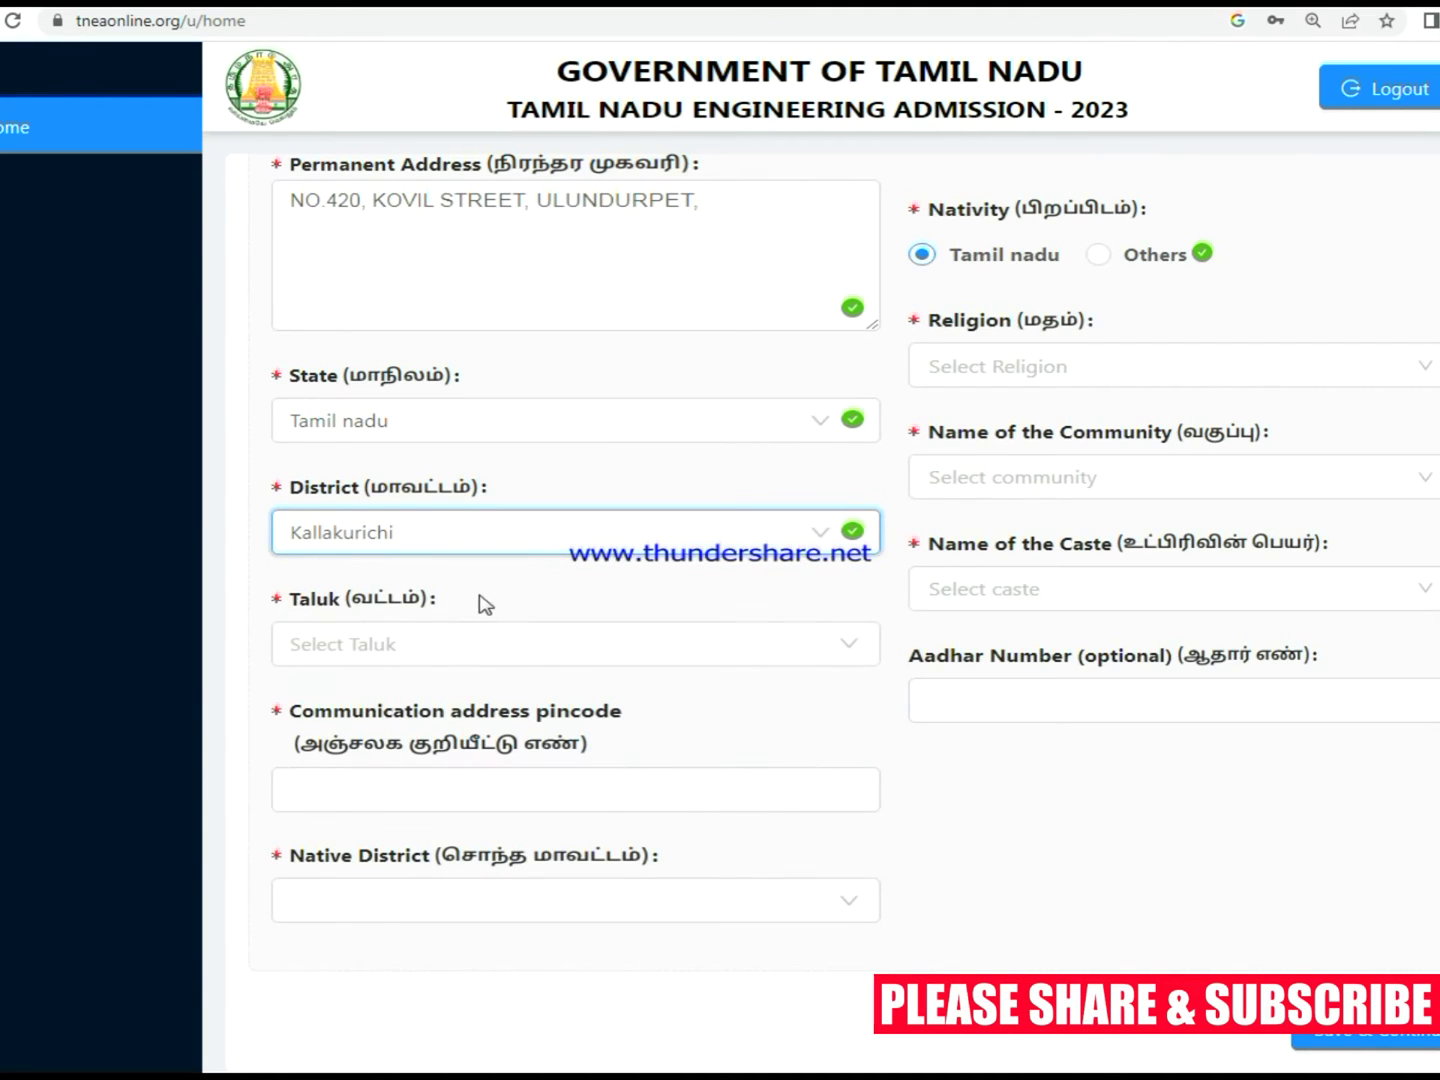
click(474, 637)
click(376, 928)
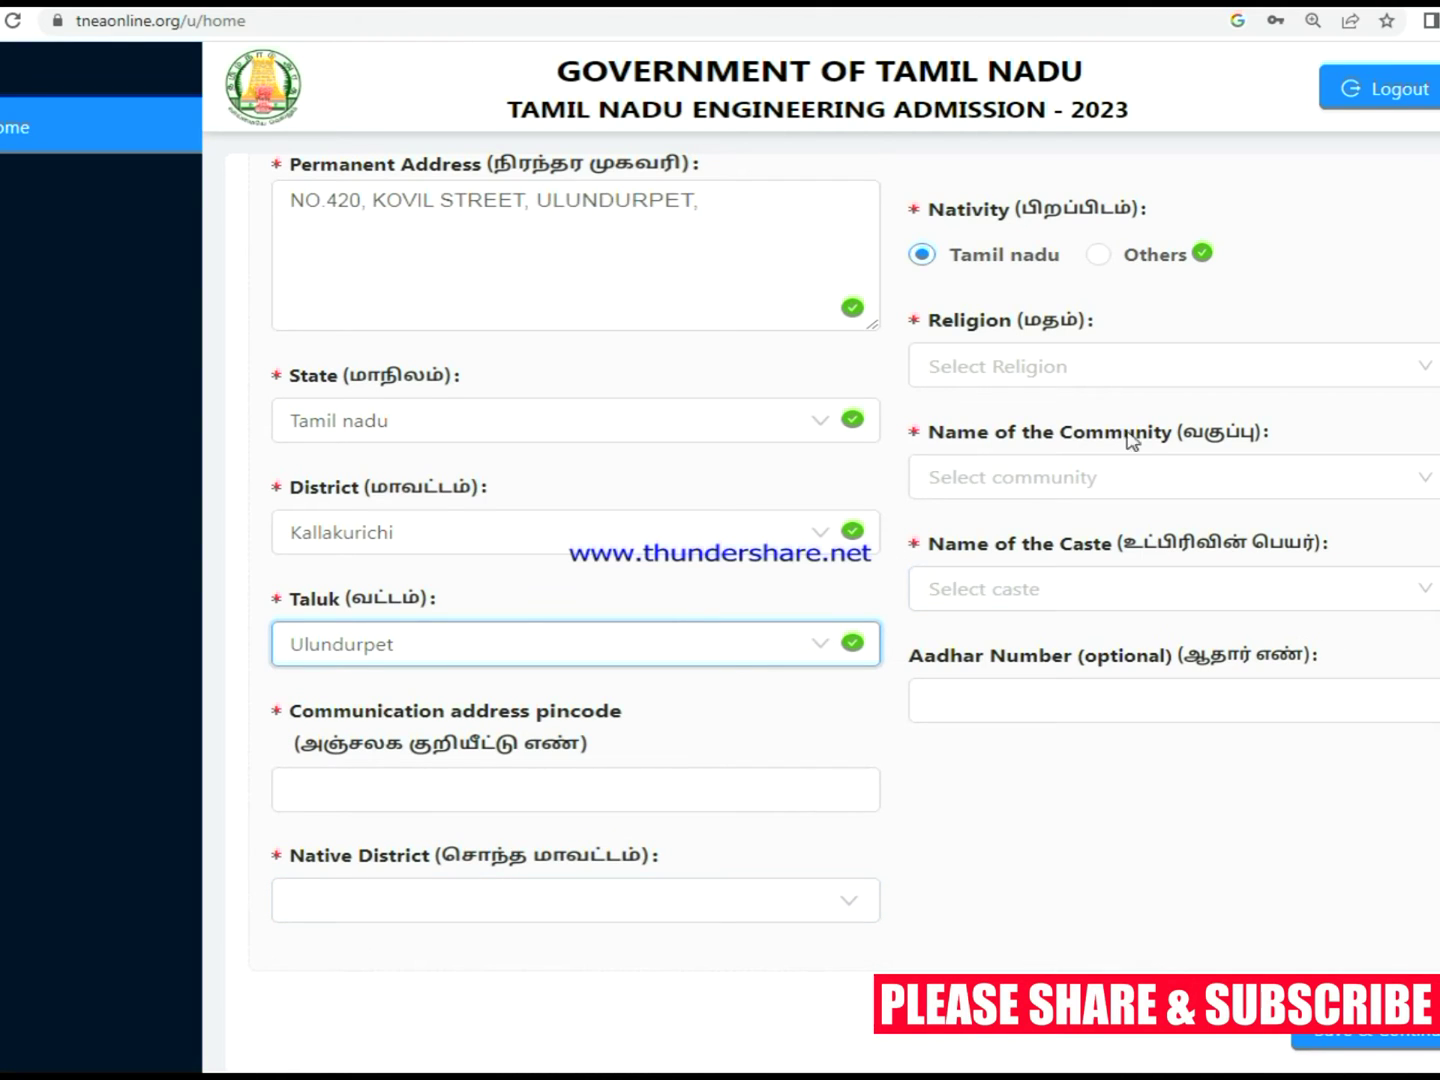
click(1071, 381)
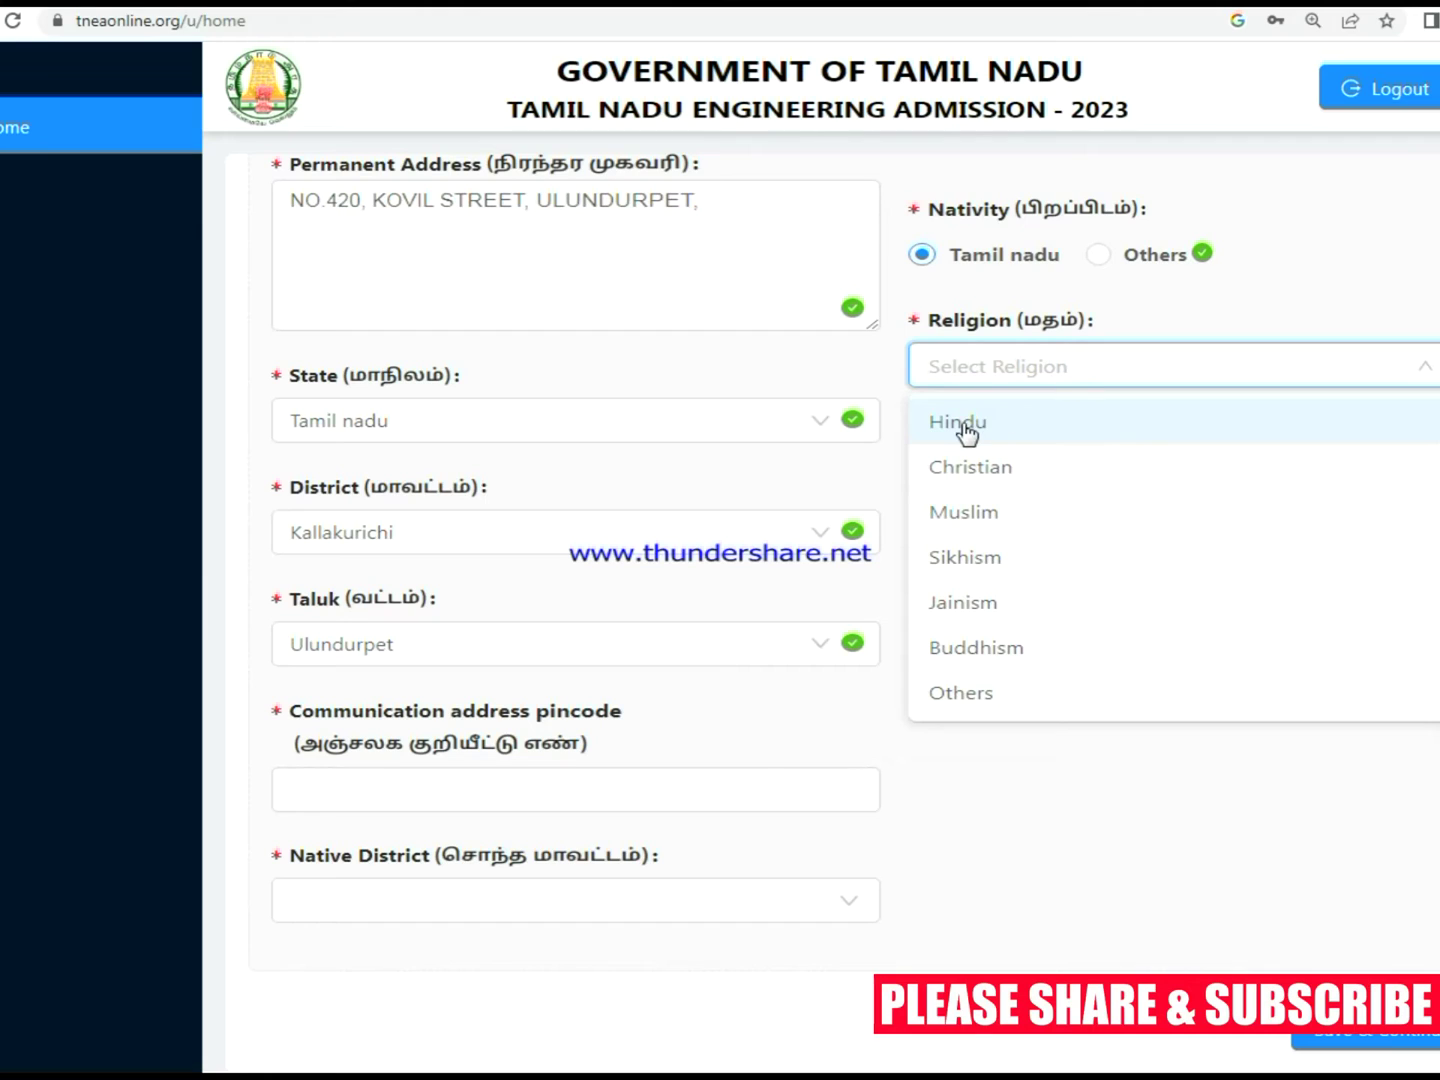
Set religion Christian, community BC, and caste 'Converts to Christianity from Scheduled Castes'.
click(958, 465)
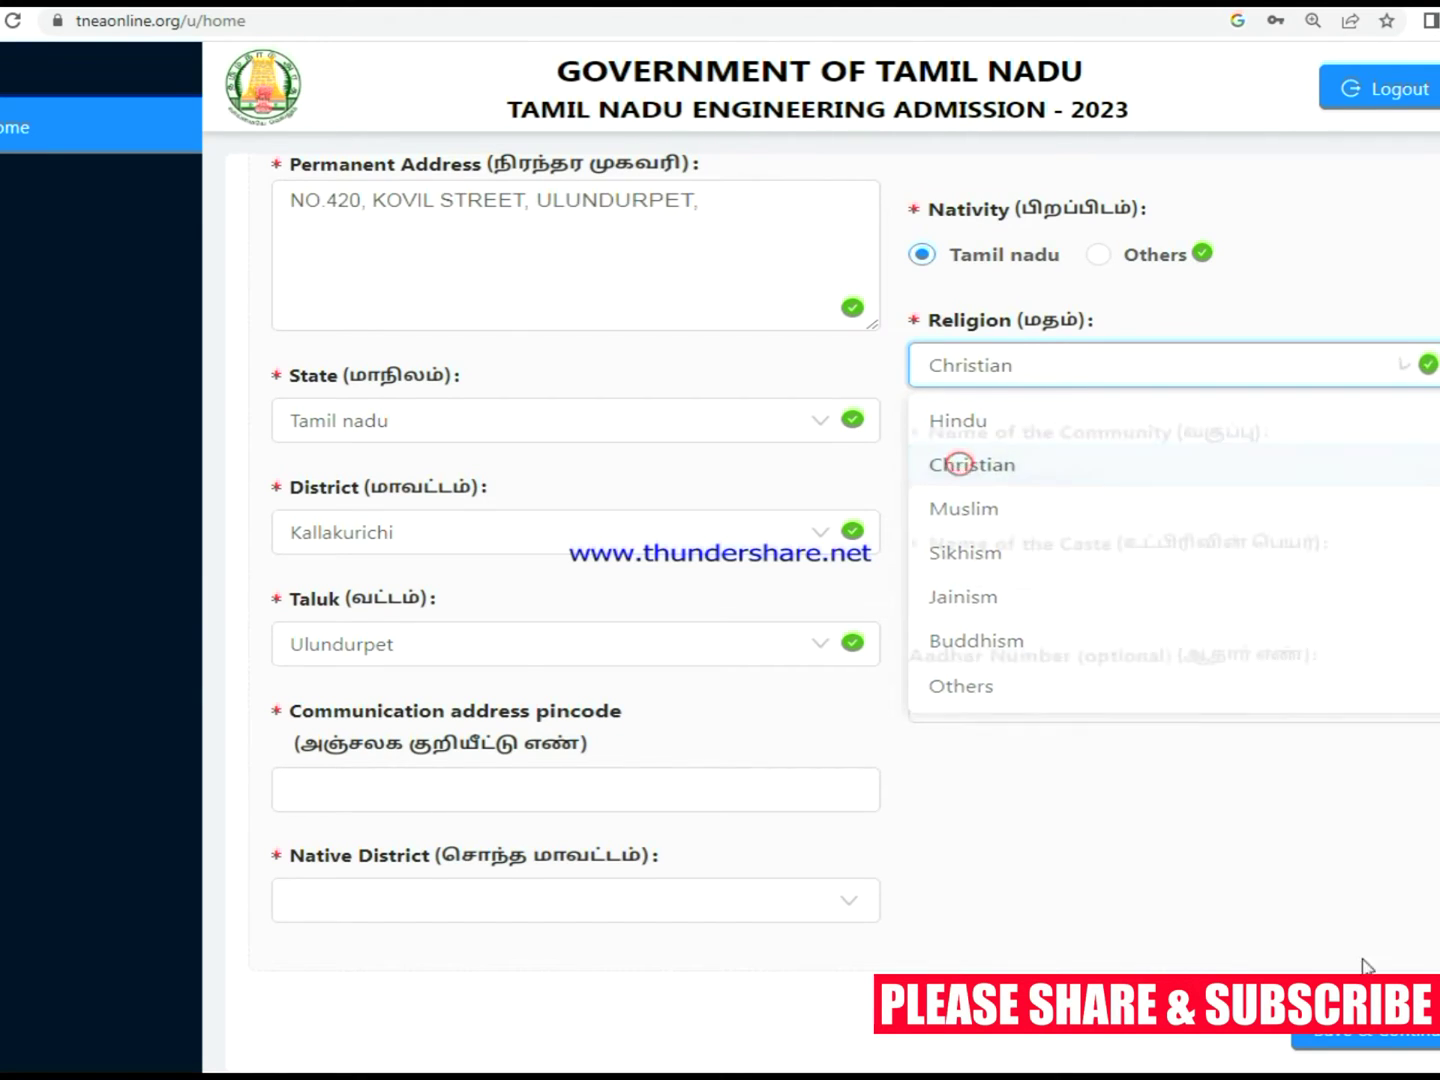
click(999, 481)
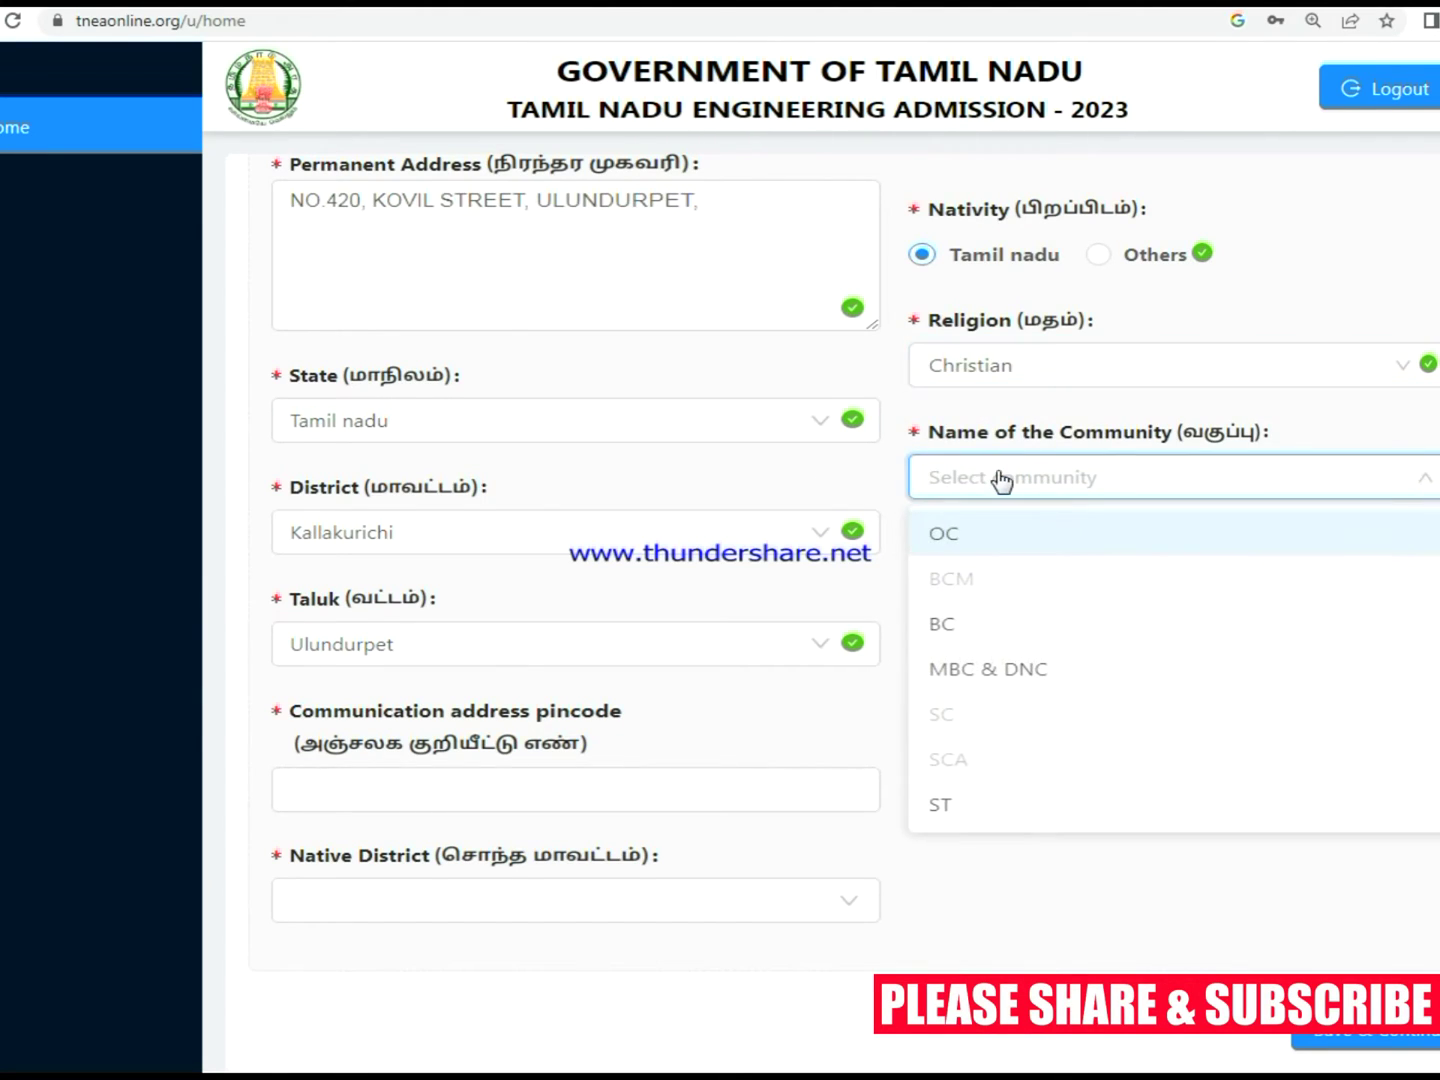
click(958, 626)
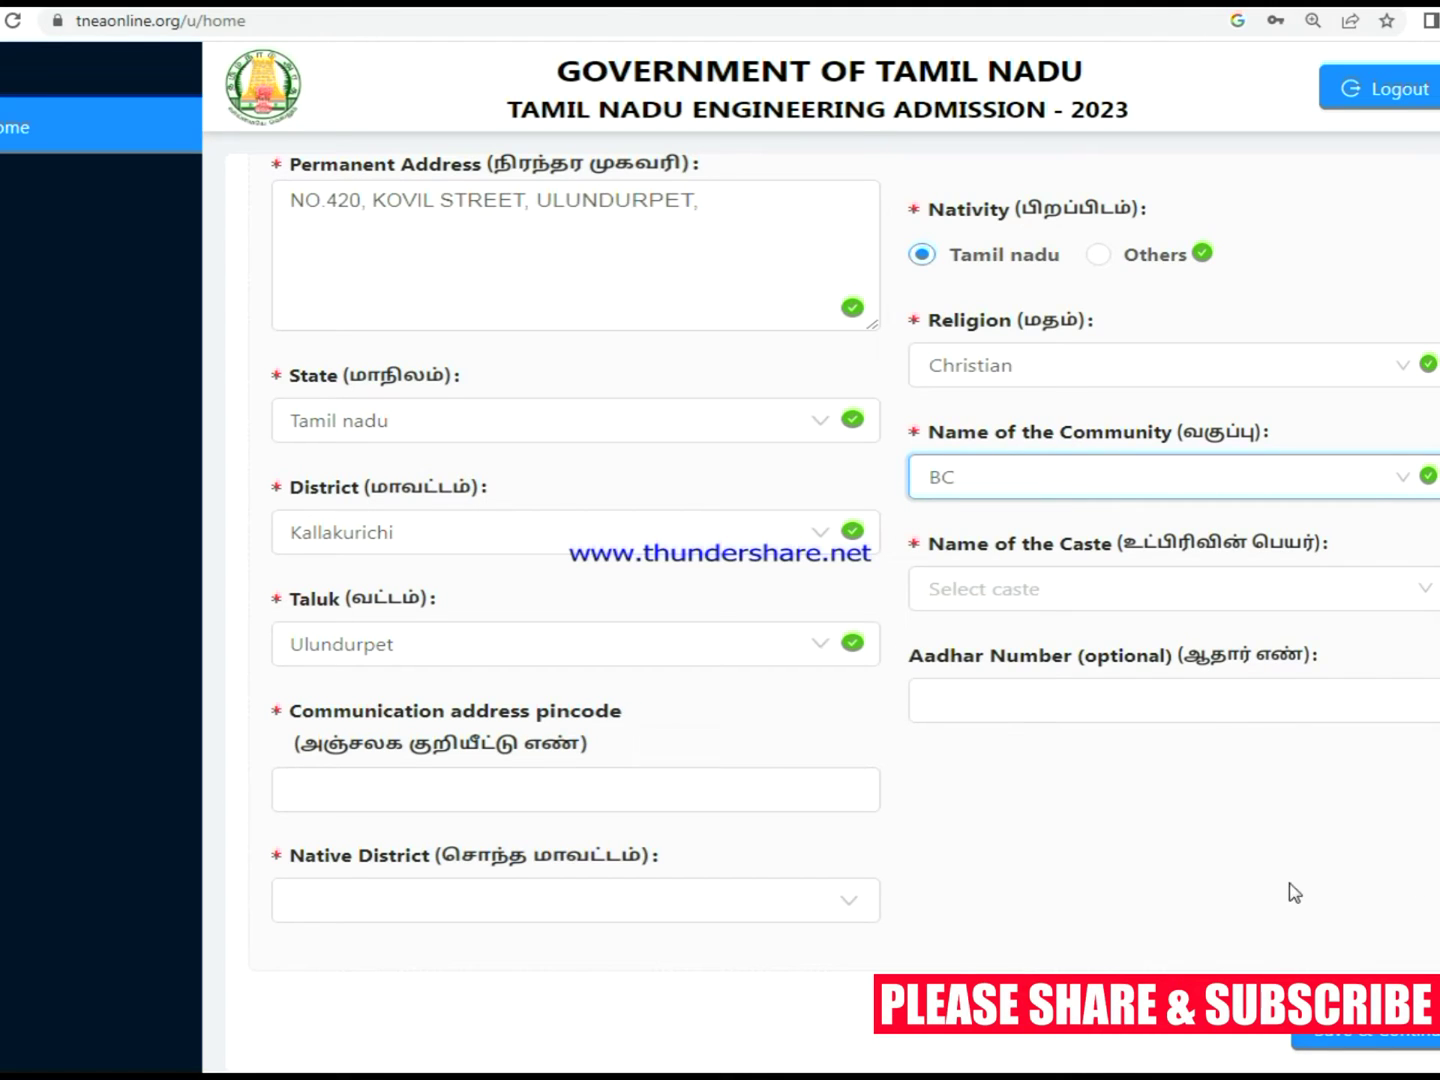
click(1052, 592)
scroll(1070, 816, down, 5)
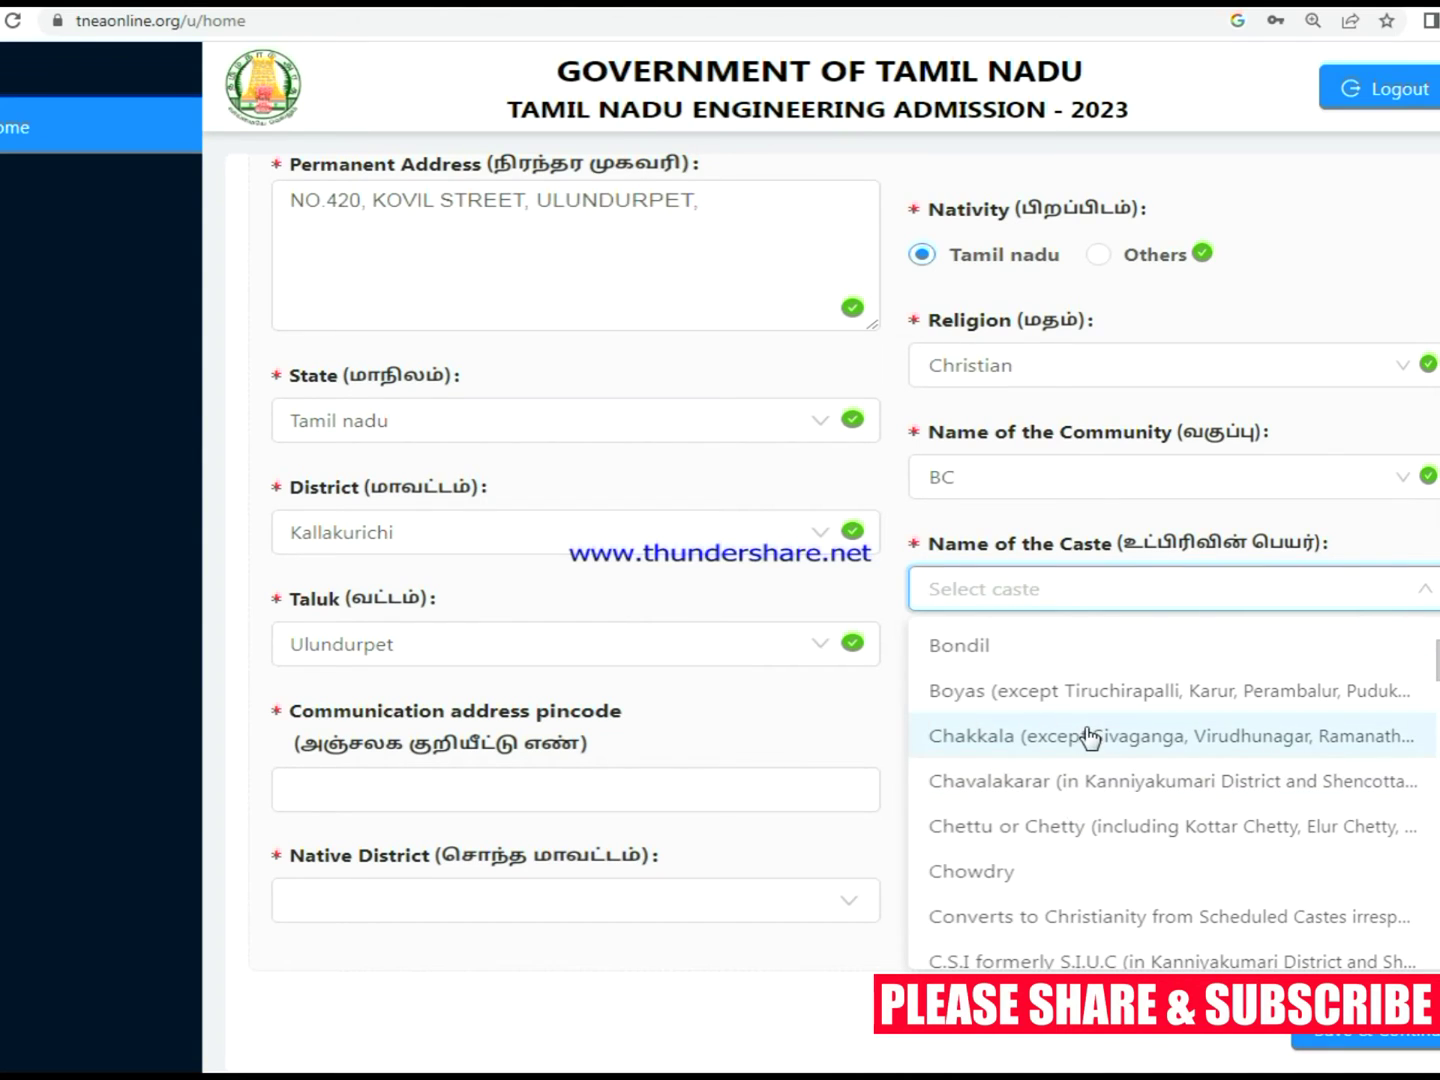
click(1120, 918)
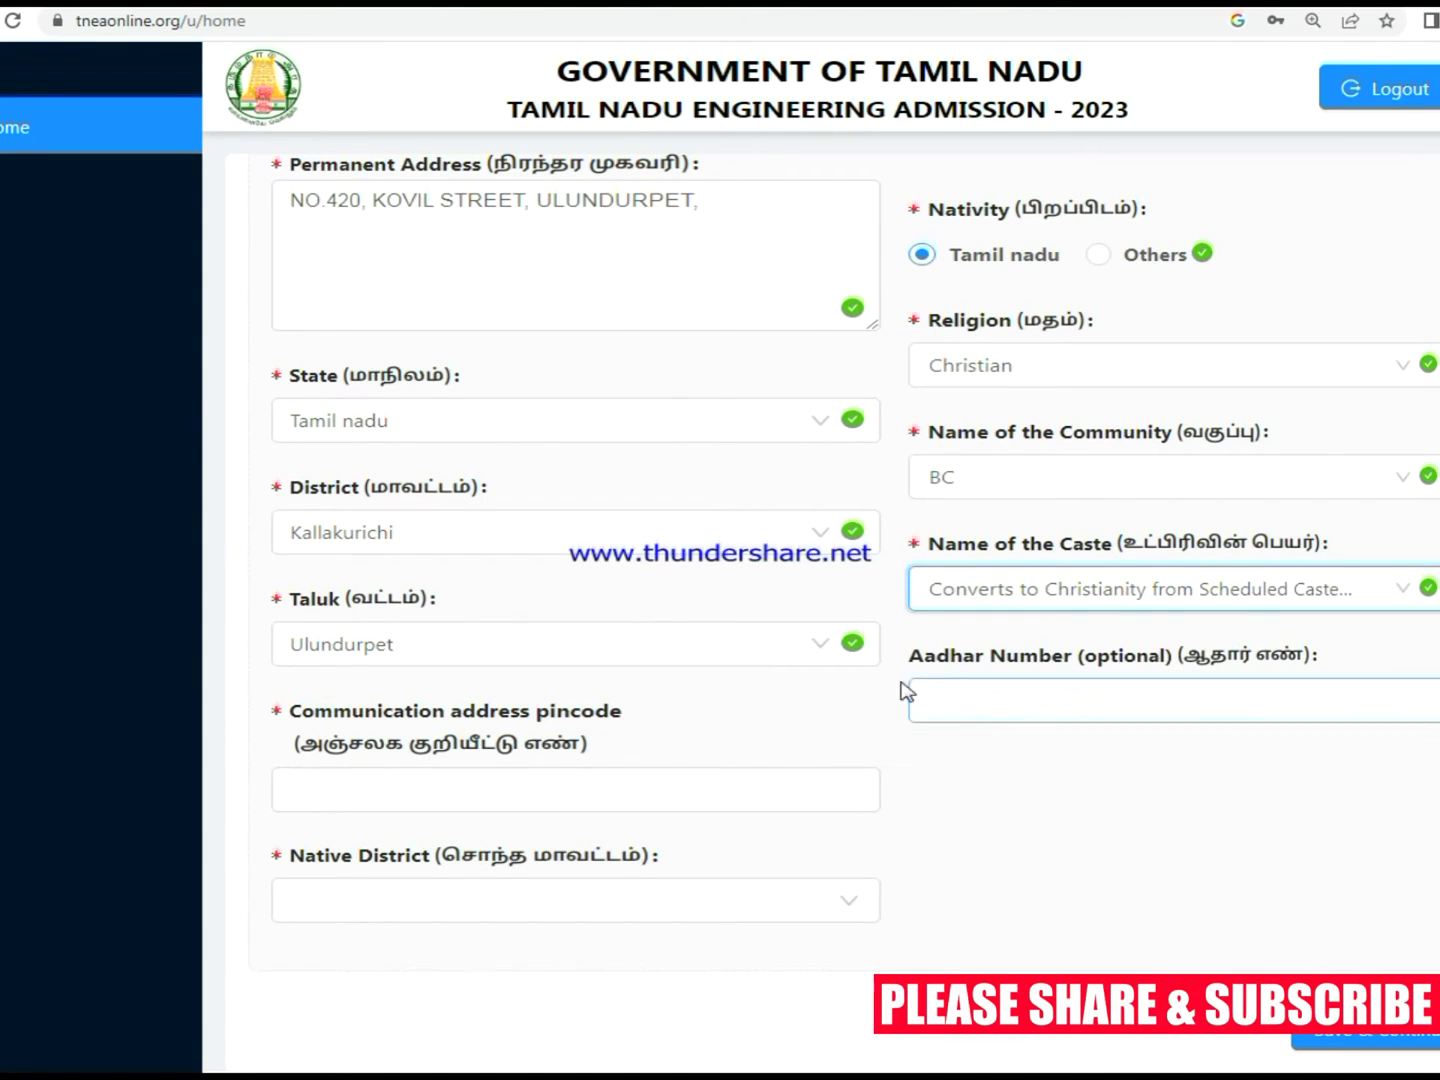
click(1022, 703)
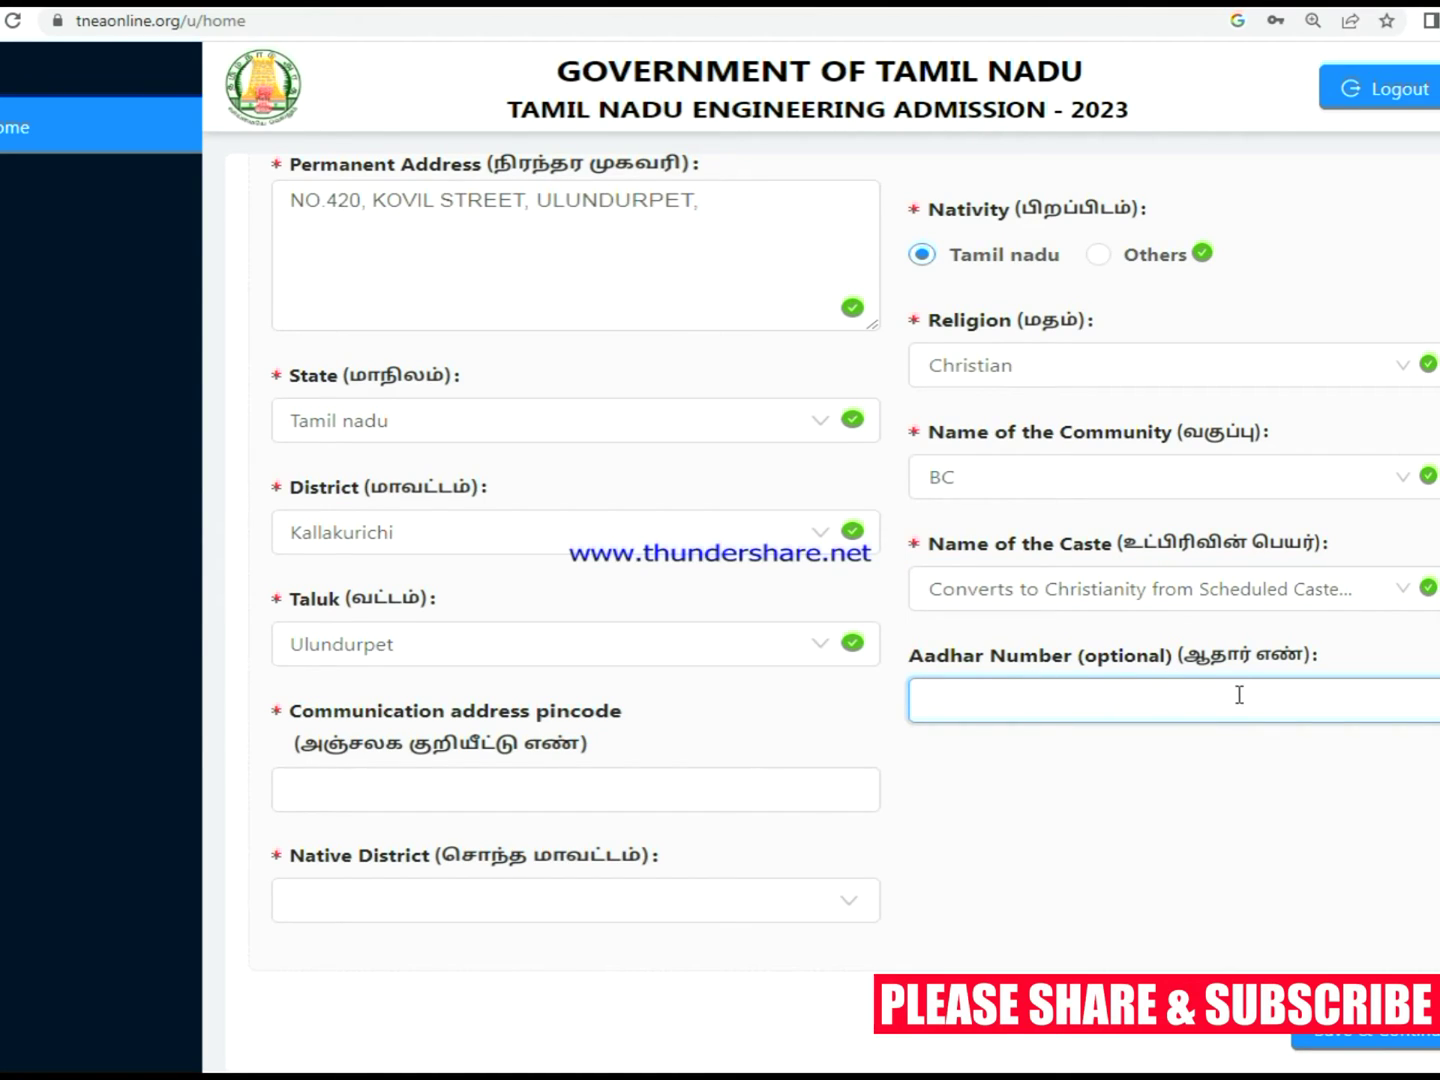
Enter the address pincode, set native district to Kallakurichi, and save personal information.
click(527, 783)
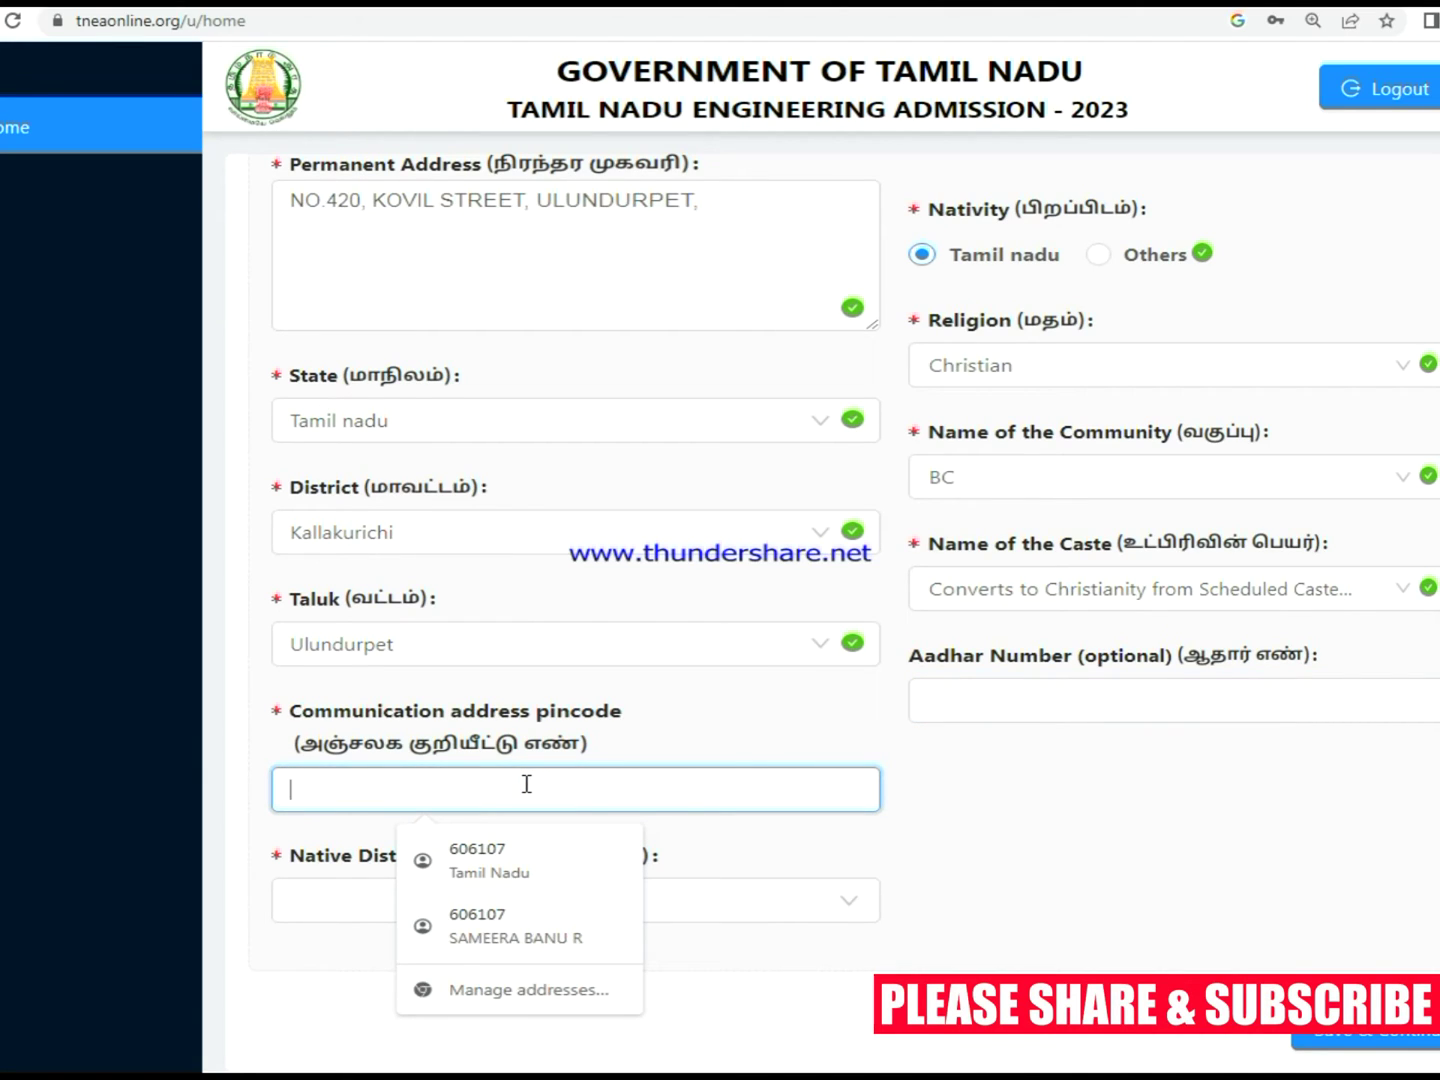
text(606)
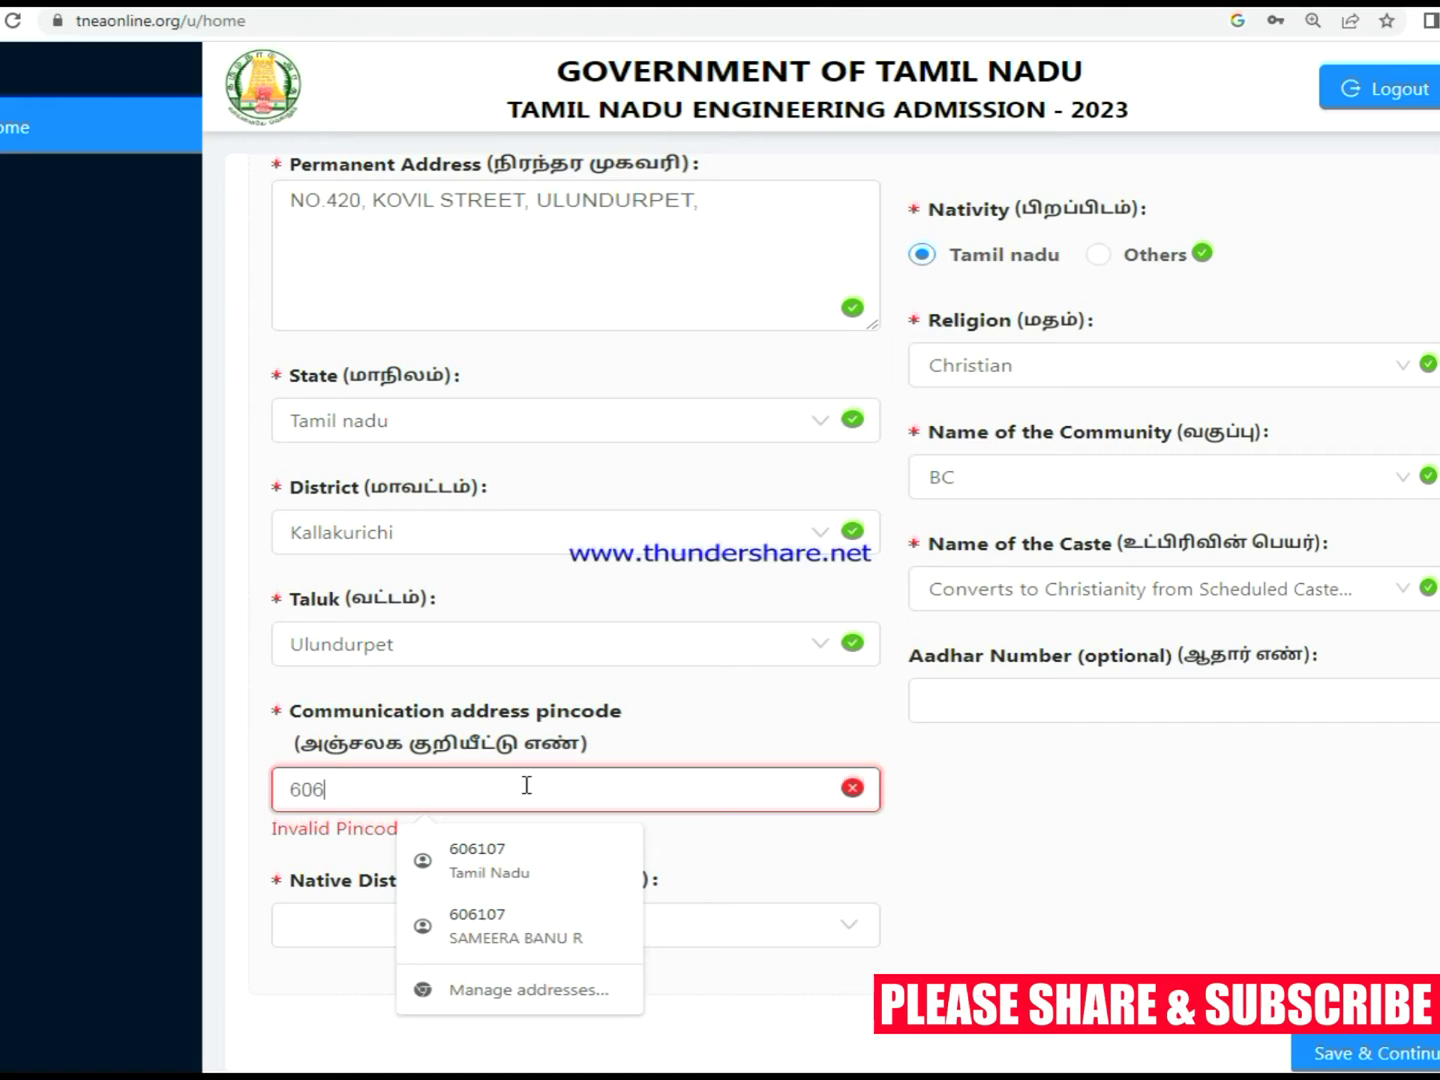
text(107)
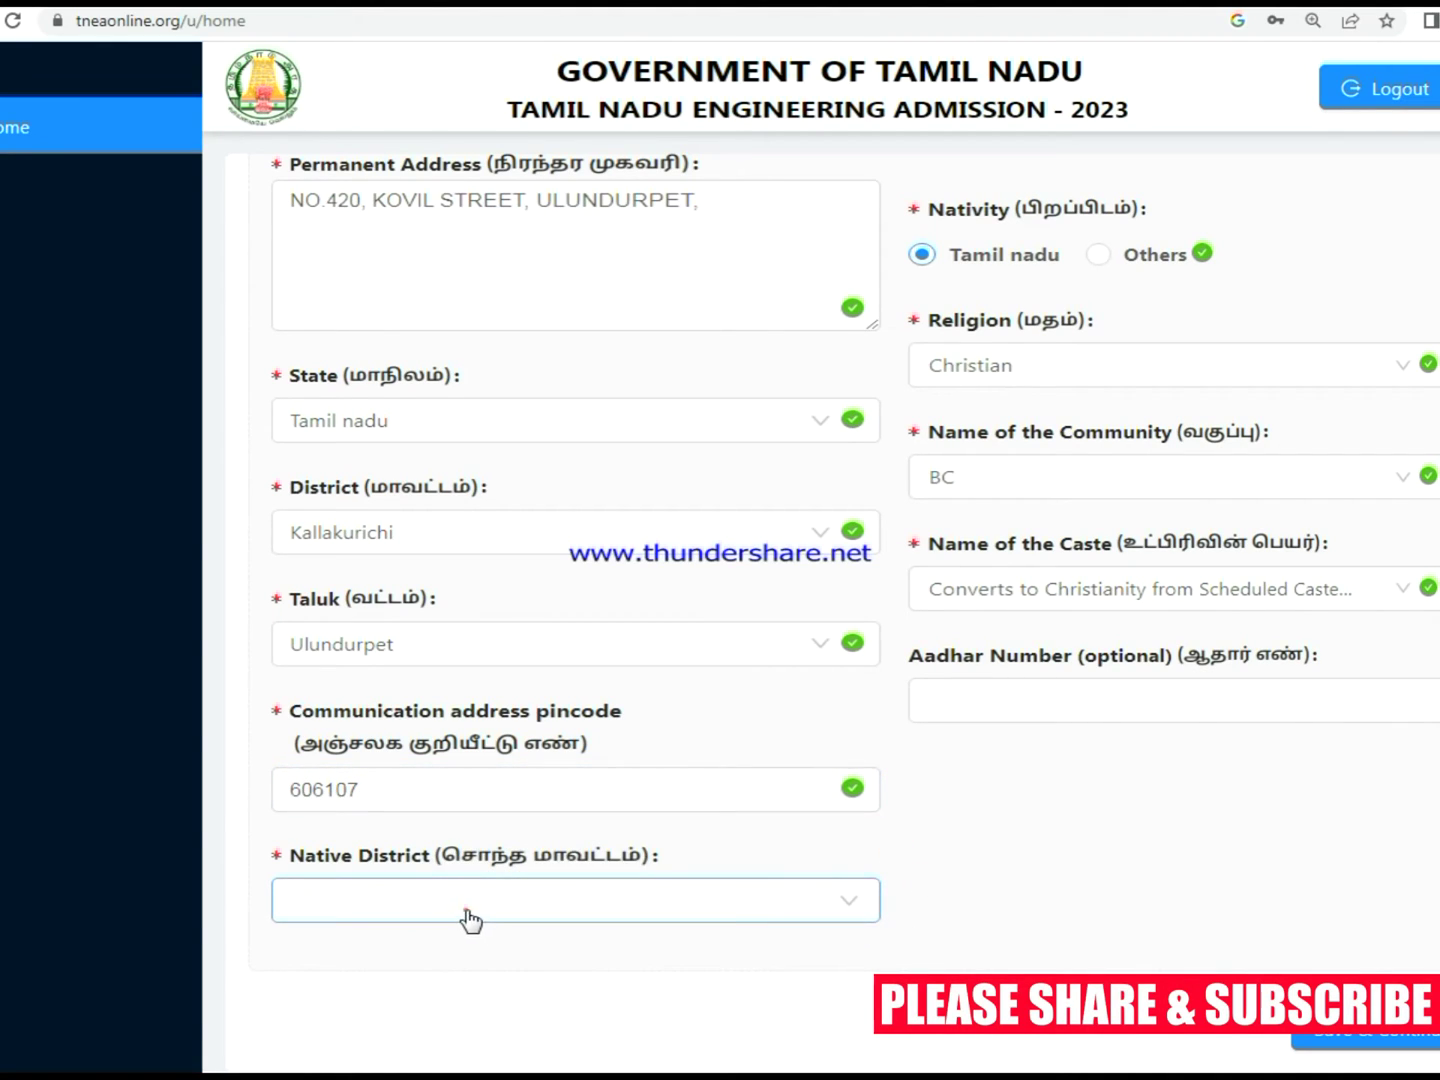
click(468, 914)
scroll(395, 790, down, 2)
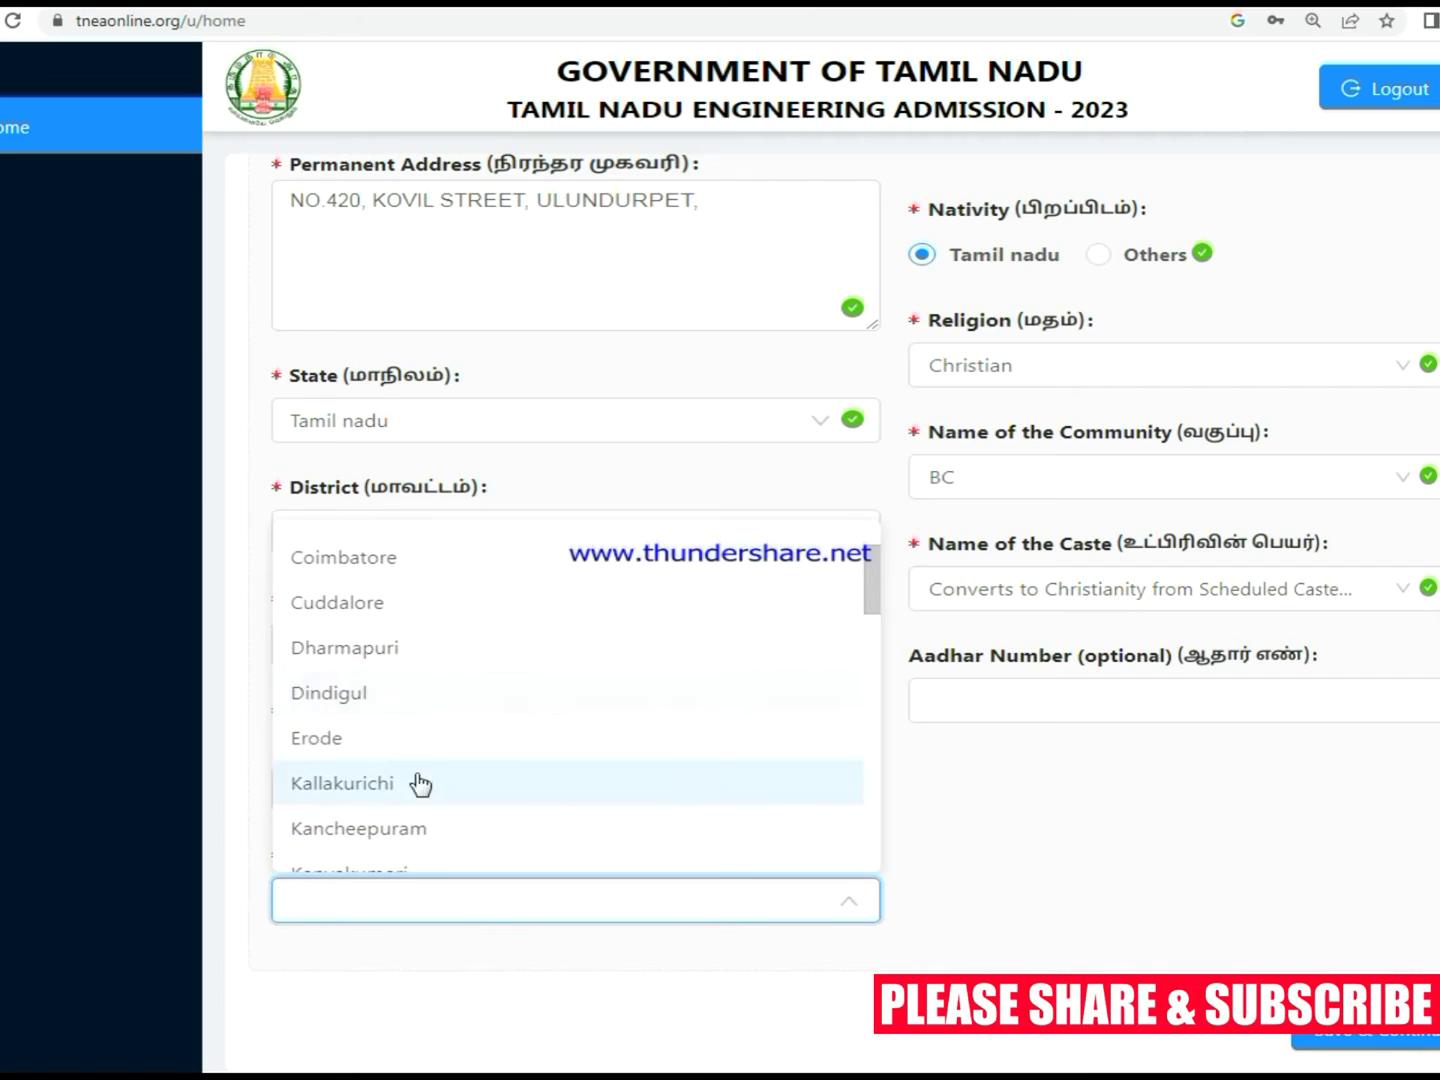
click(404, 776)
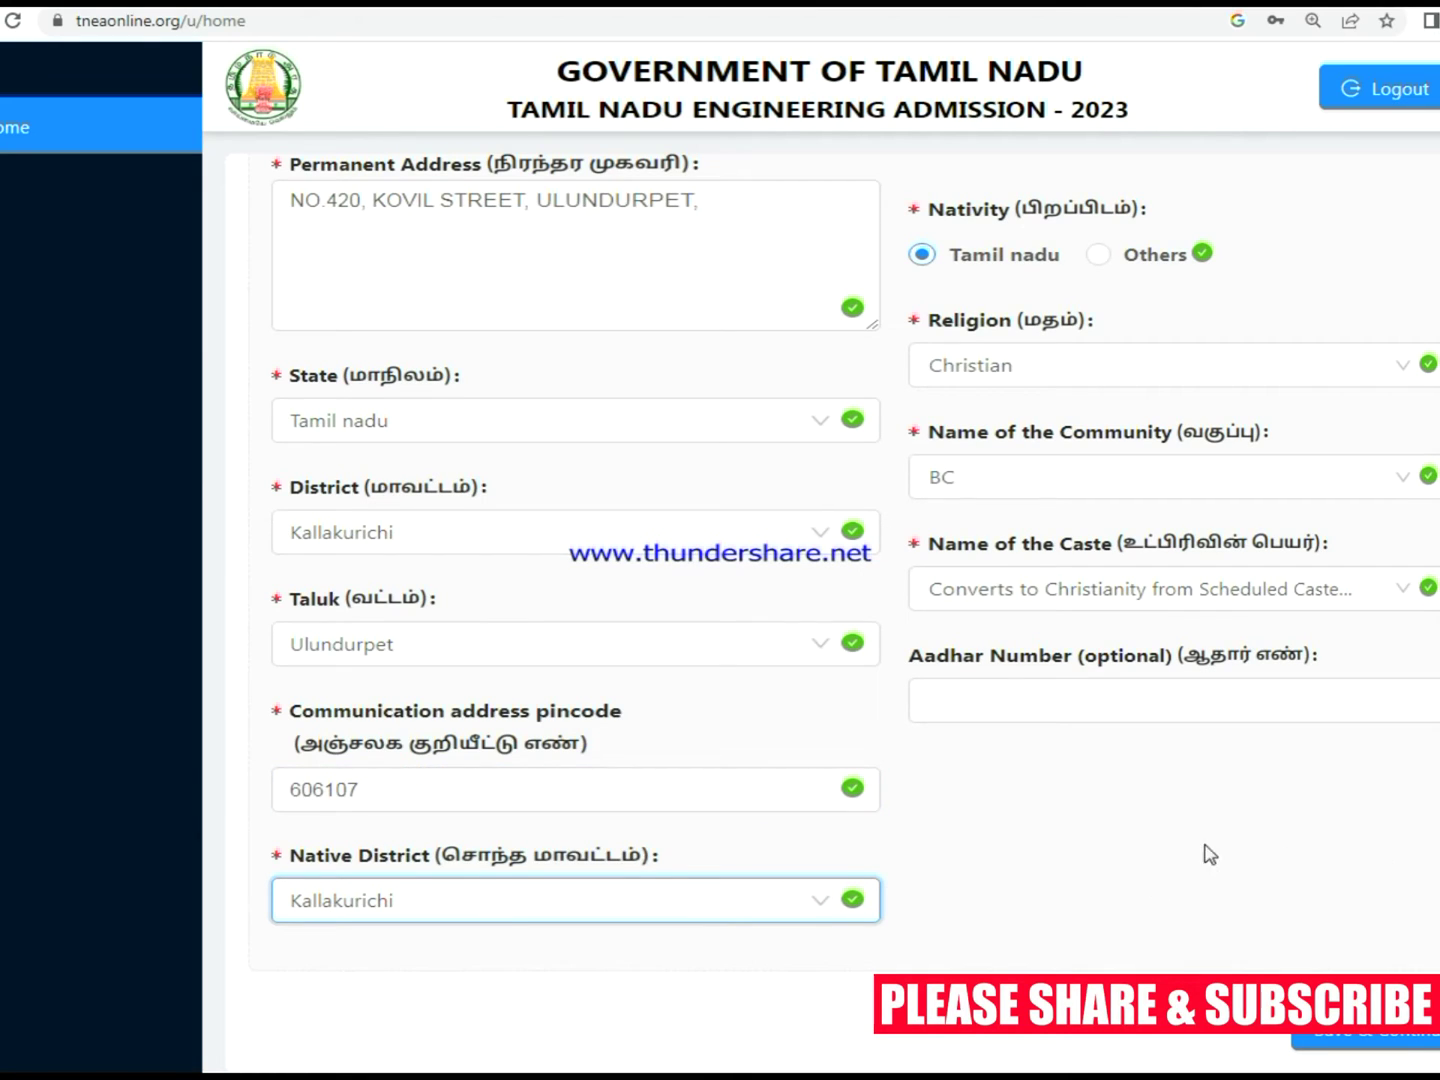
click(1385, 1042)
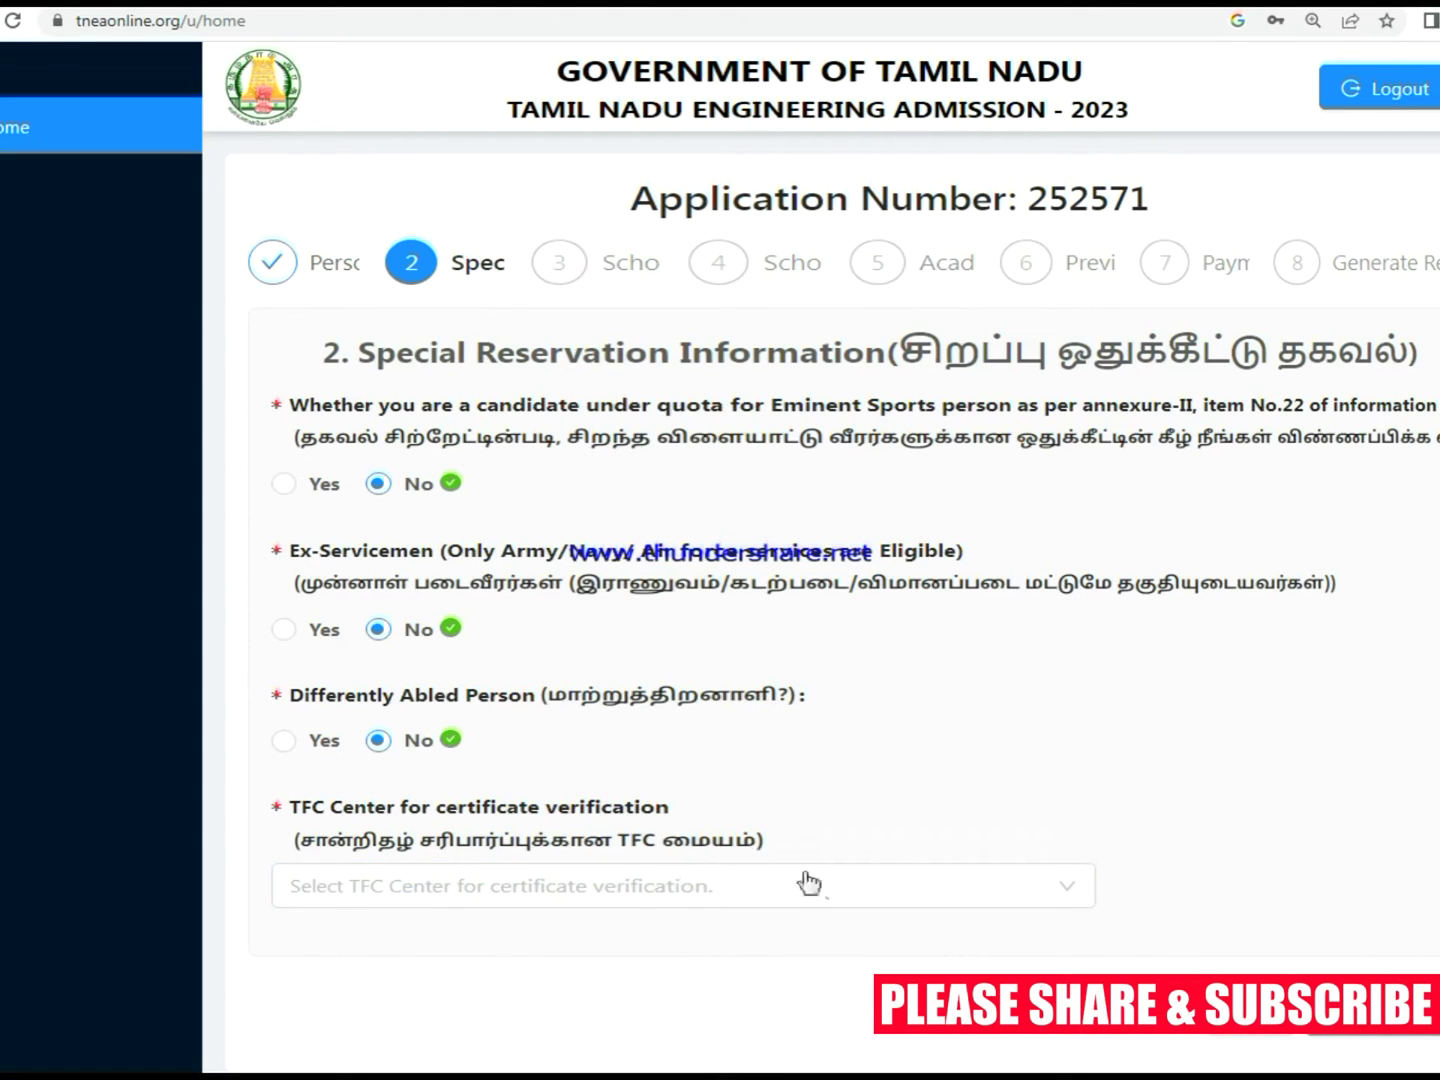
Choose the Sankarapuram Government Polytechnic as TFC centre and save the reservation details.
click(868, 901)
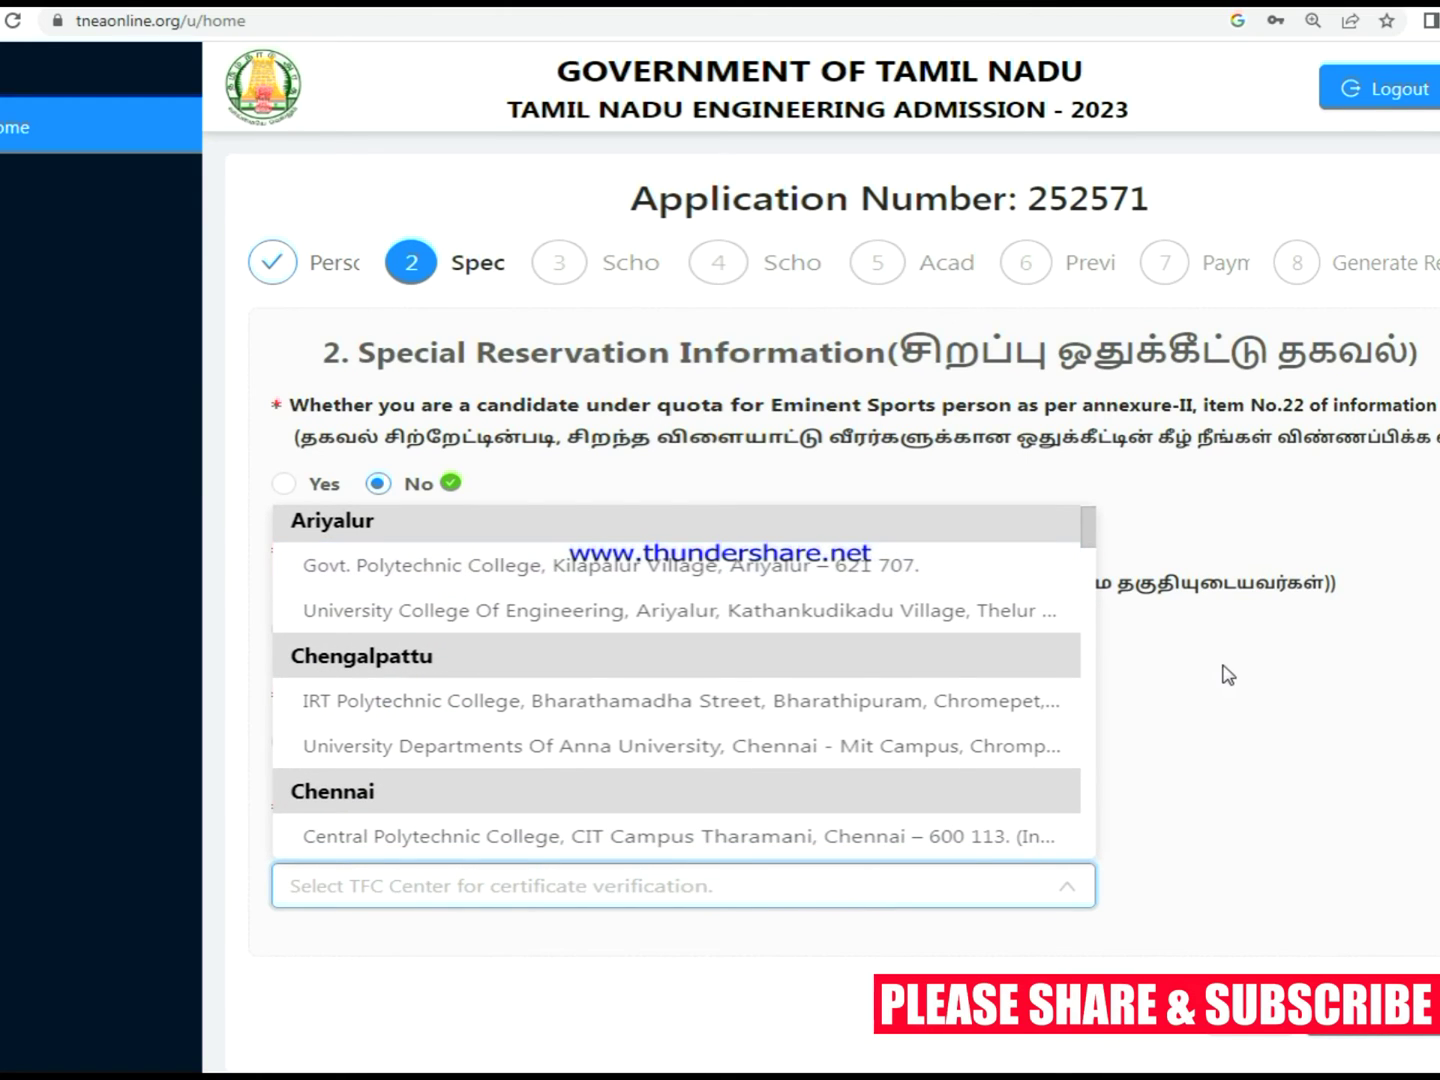
scroll(495, 640, down, 15)
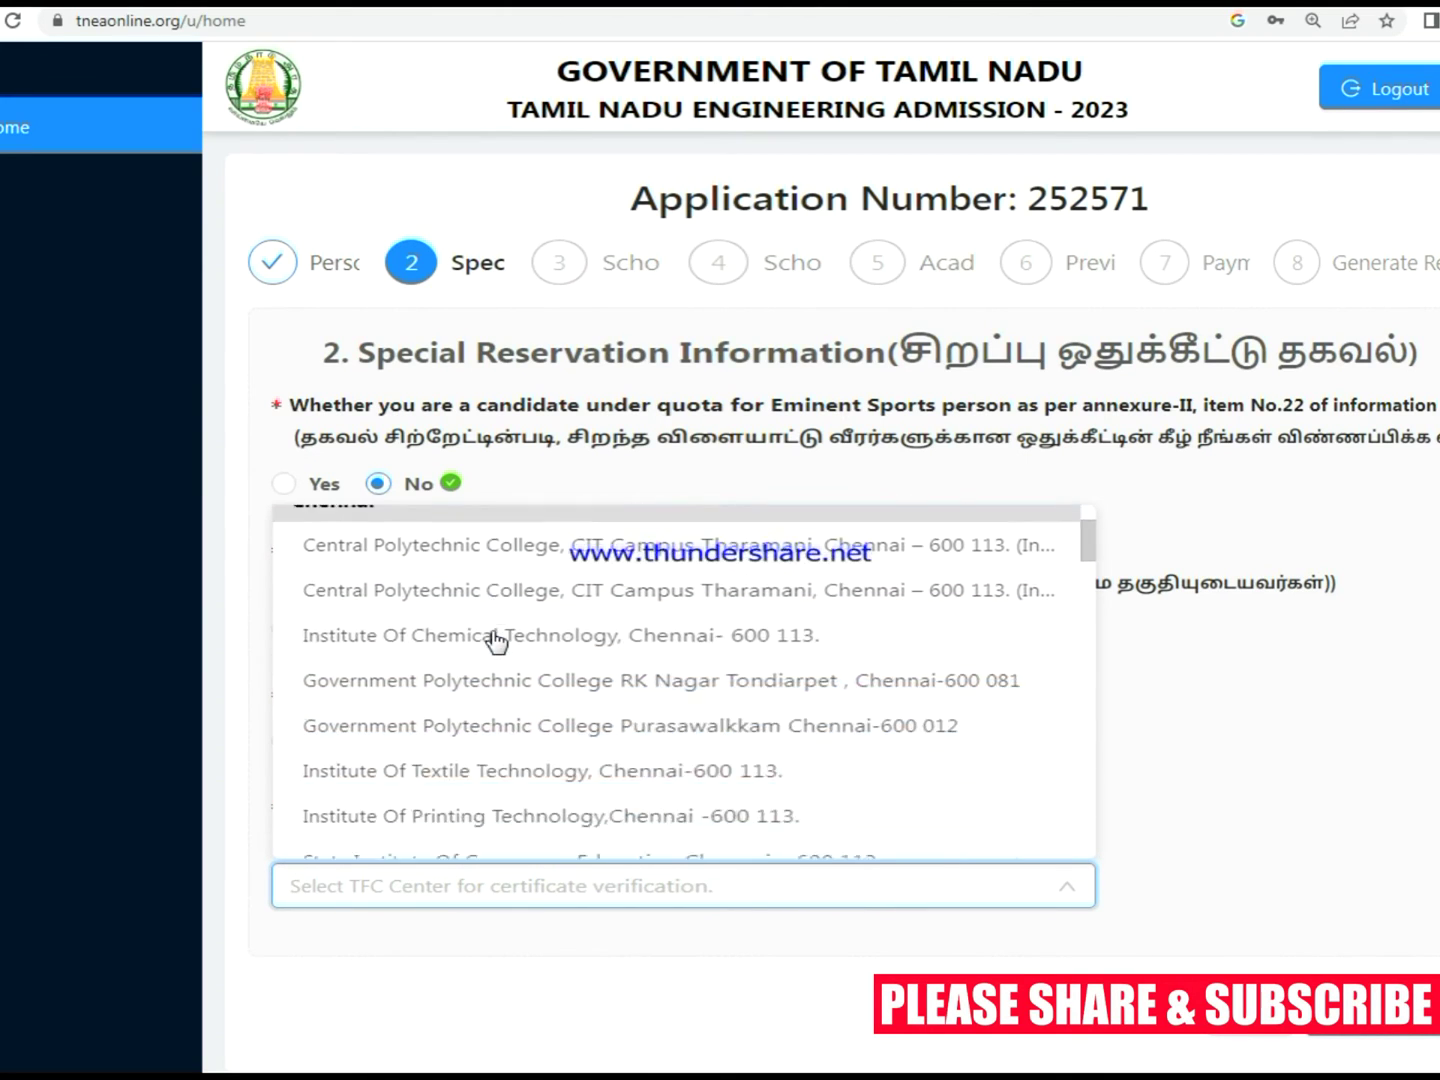
scroll(497, 645, down, 2)
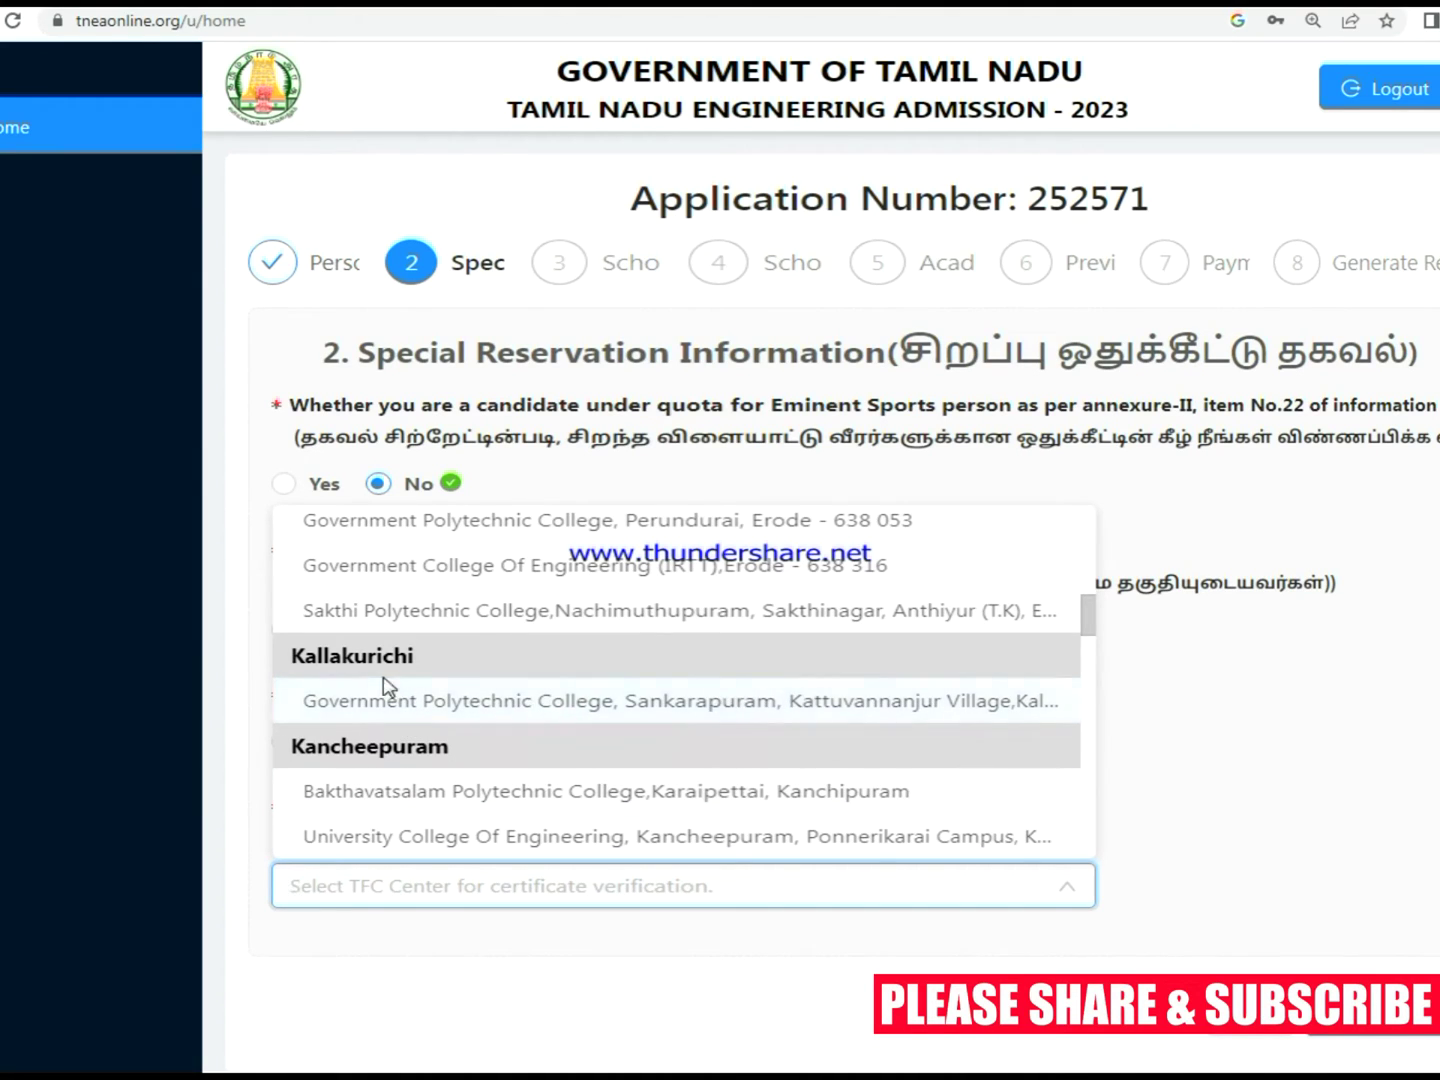
click(837, 719)
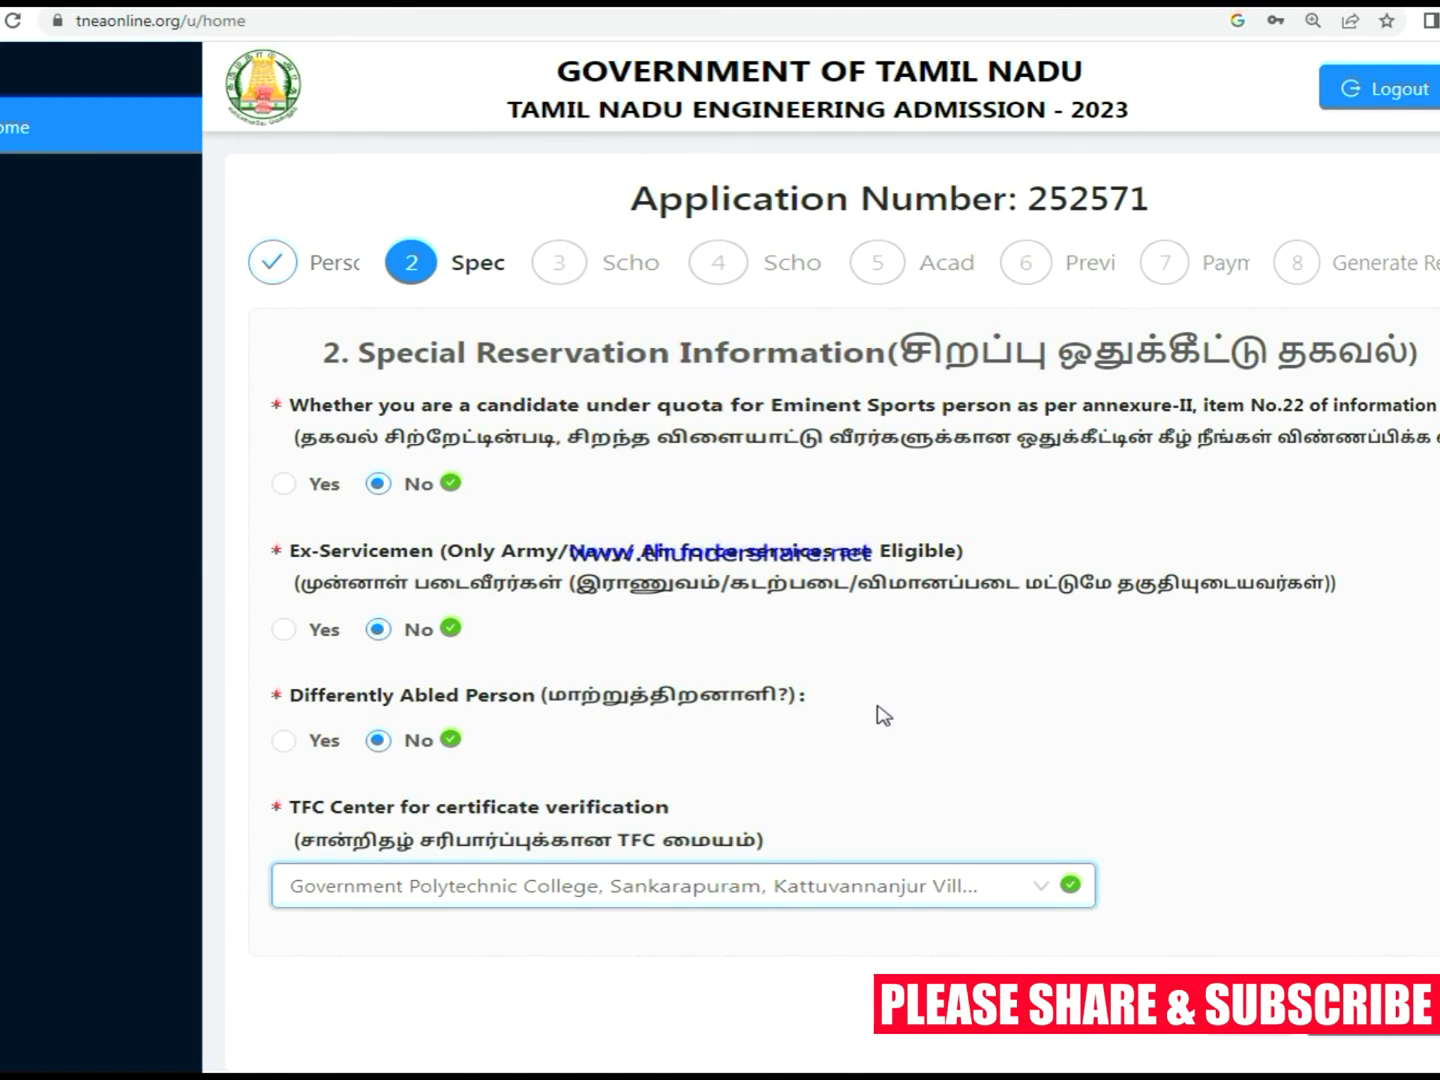
click(1380, 1012)
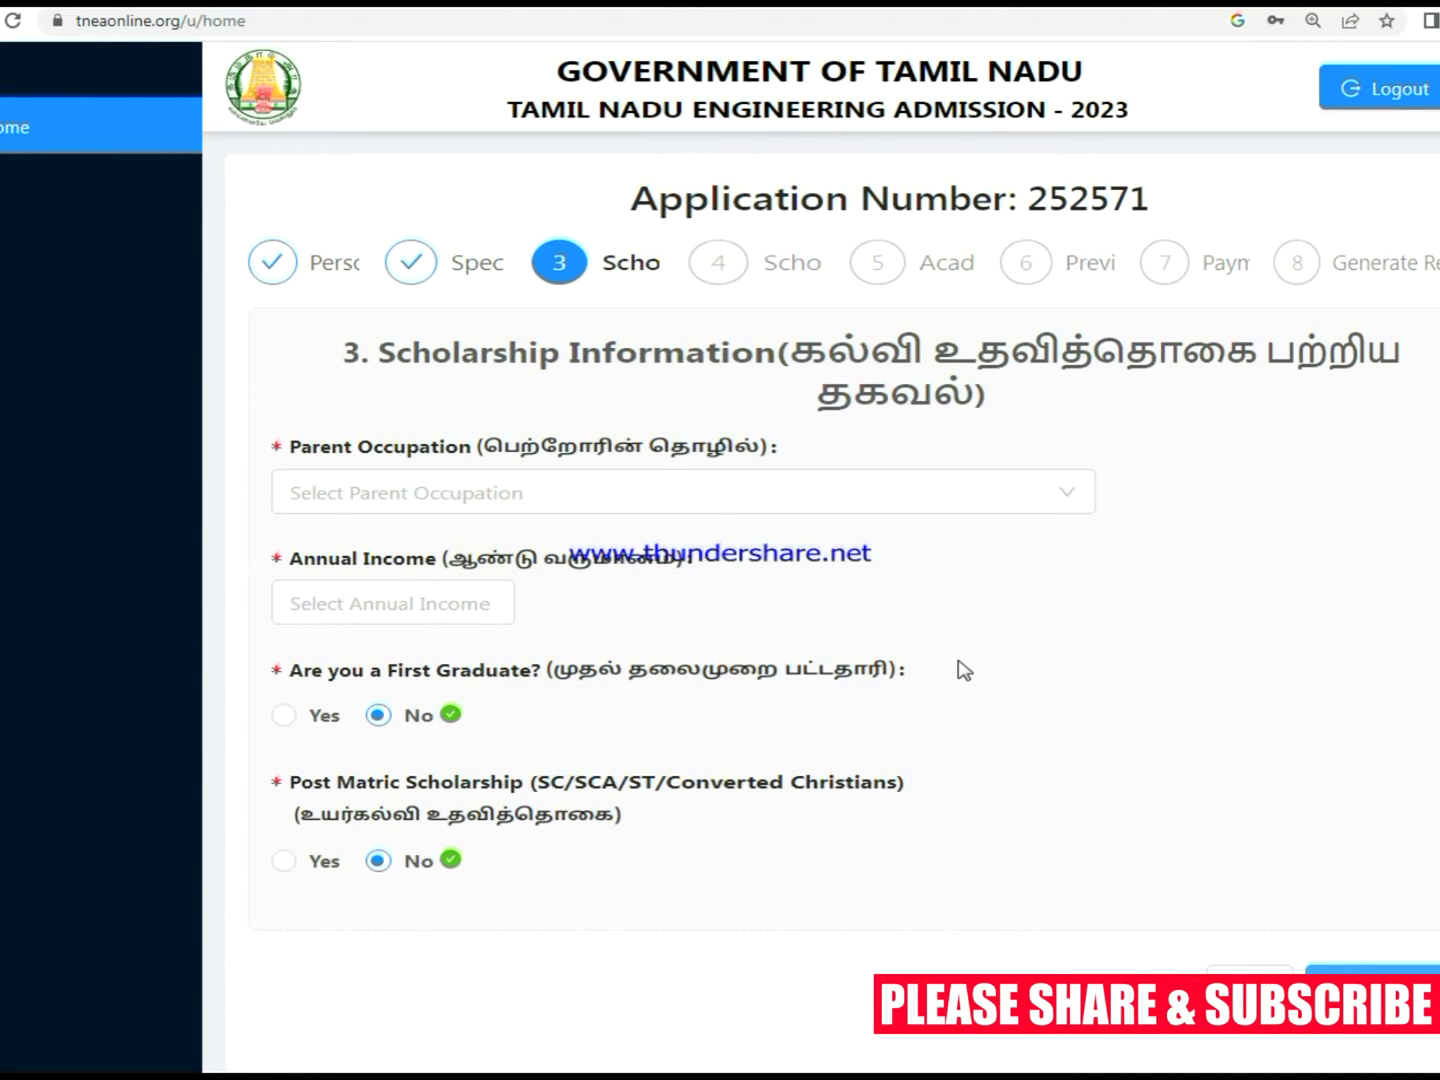
Choose the parent's occupation, enter annual income 87000, answer Yes for post-matric scholarship, and save.
click(494, 493)
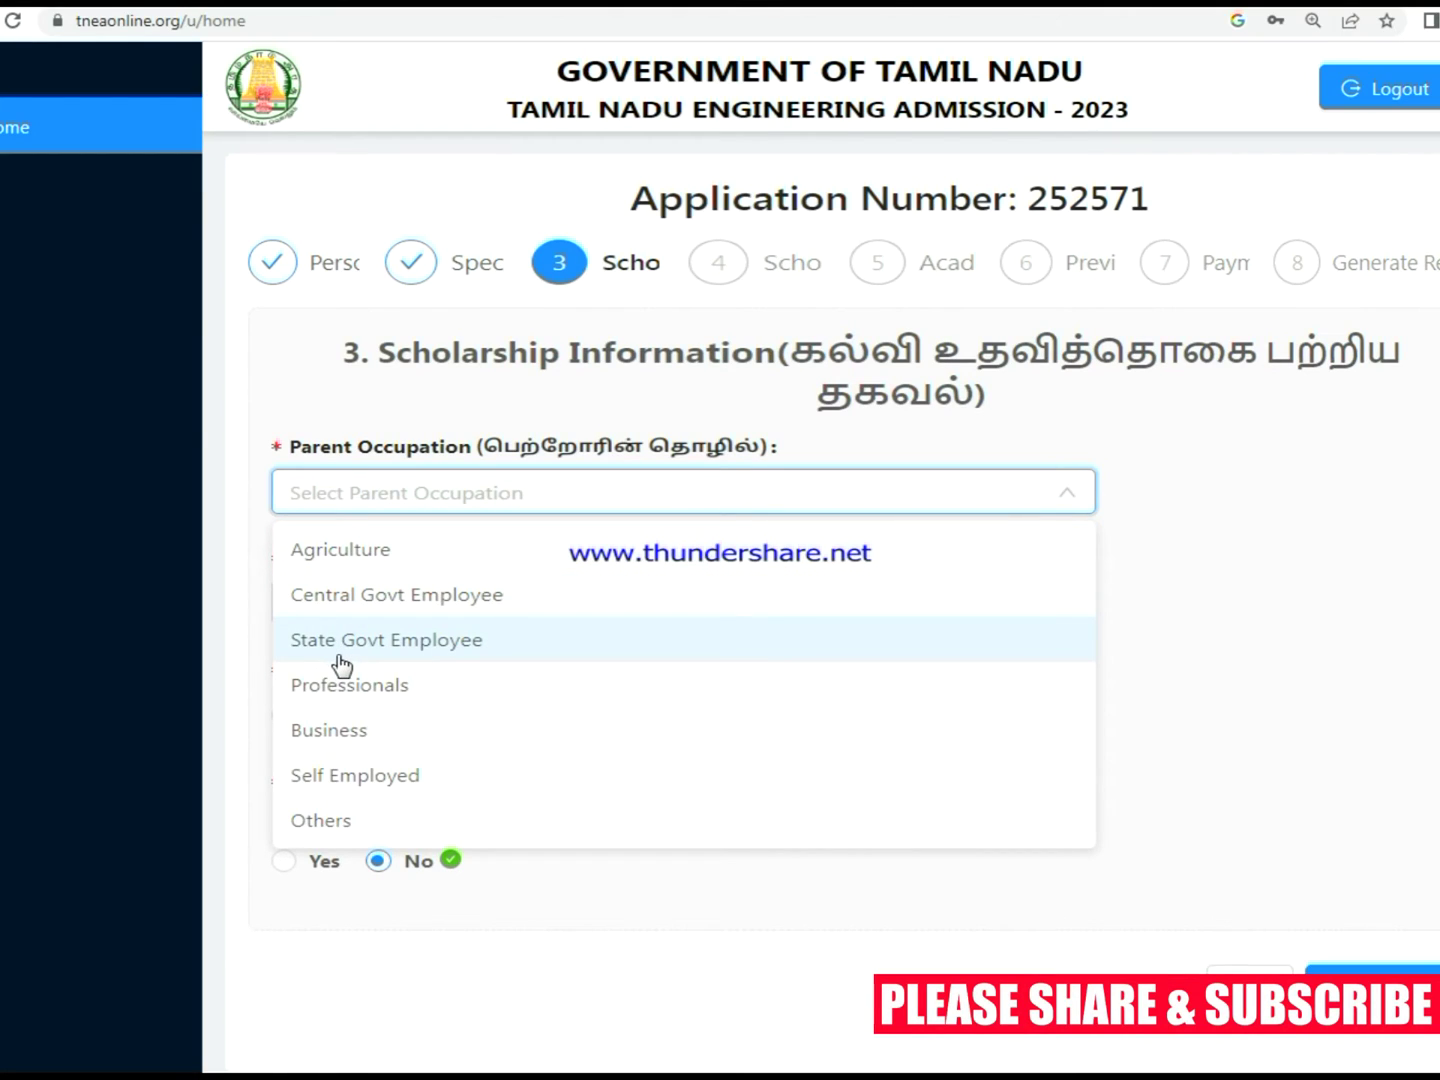
click(370, 552)
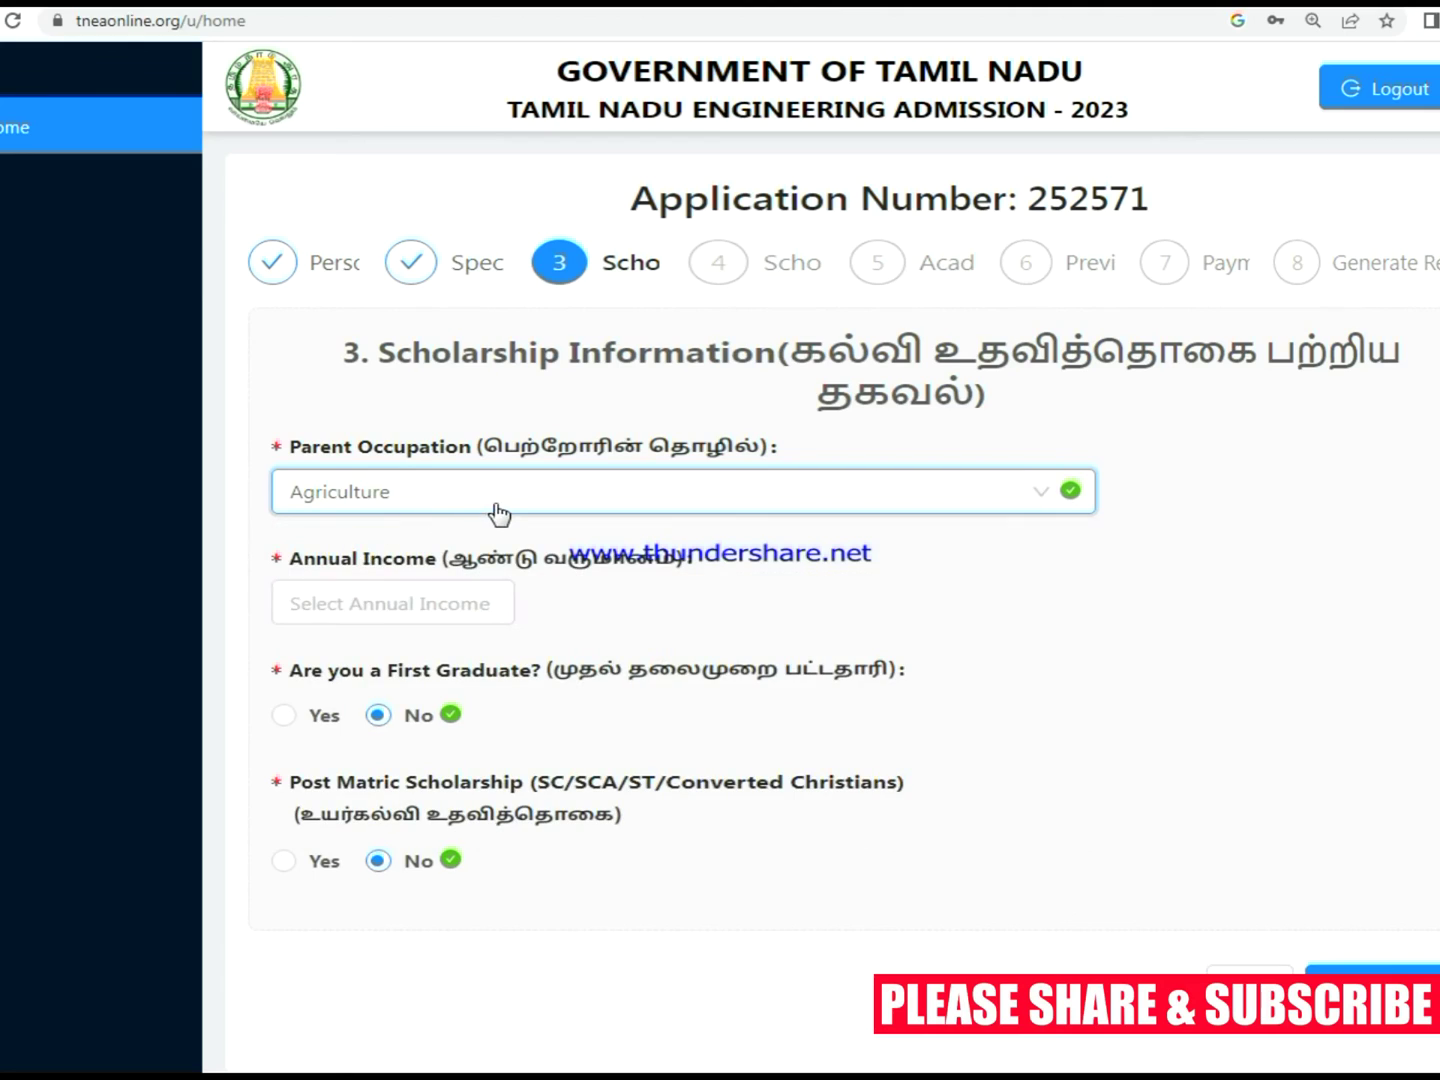
click(409, 603)
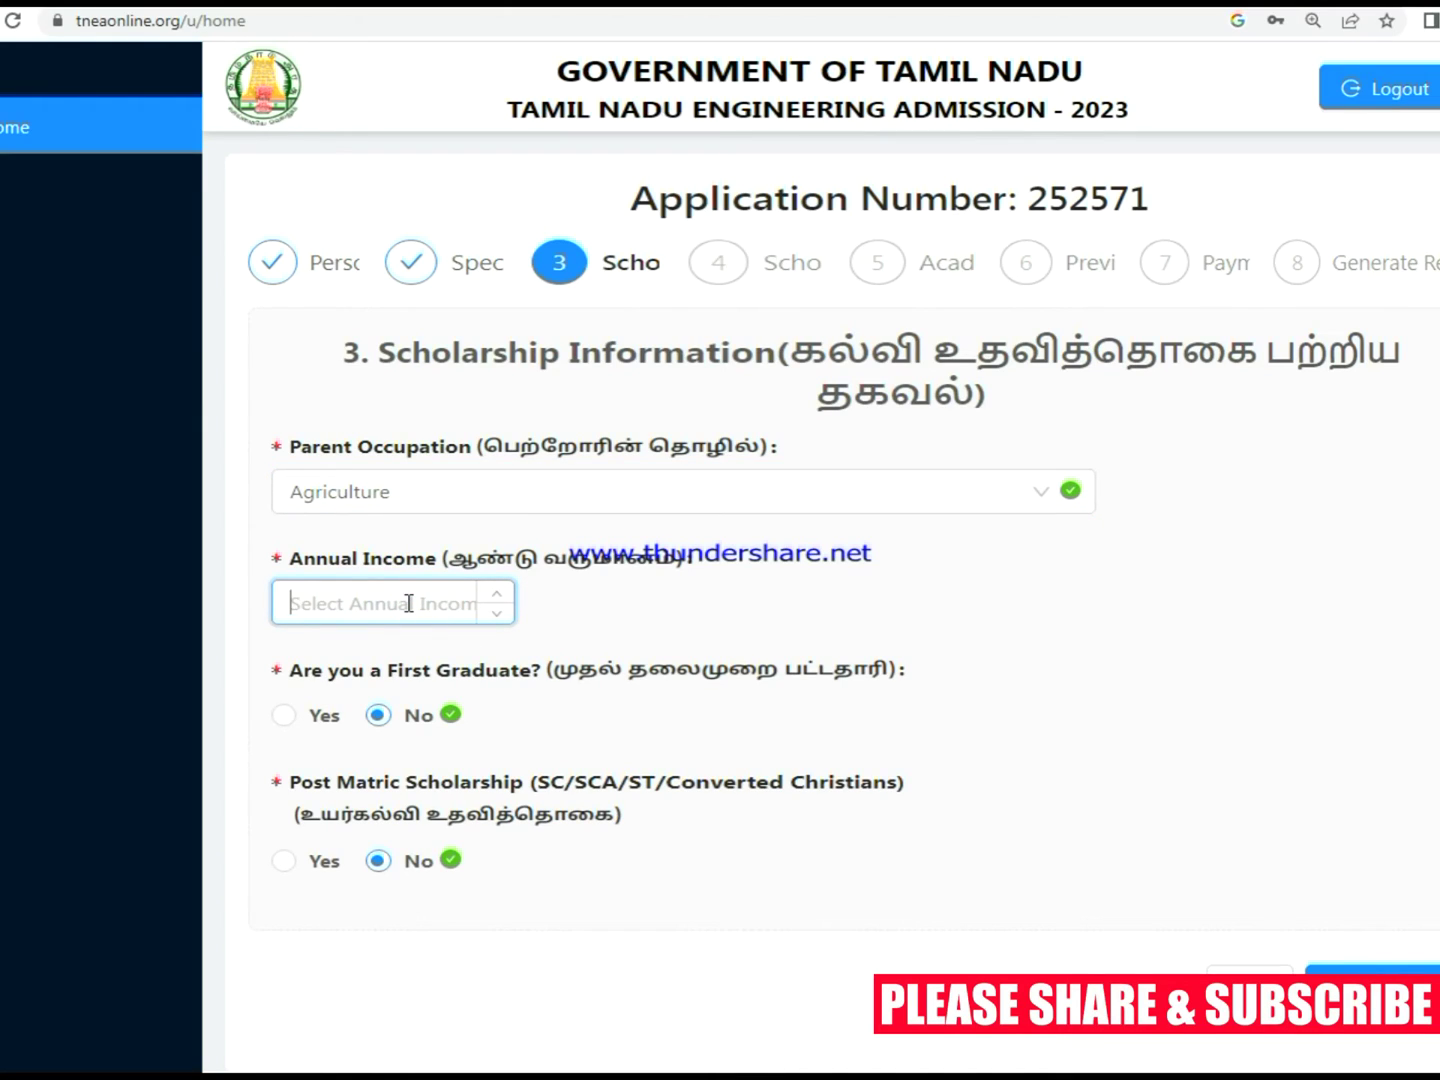
text(87000)
click(1230, 596)
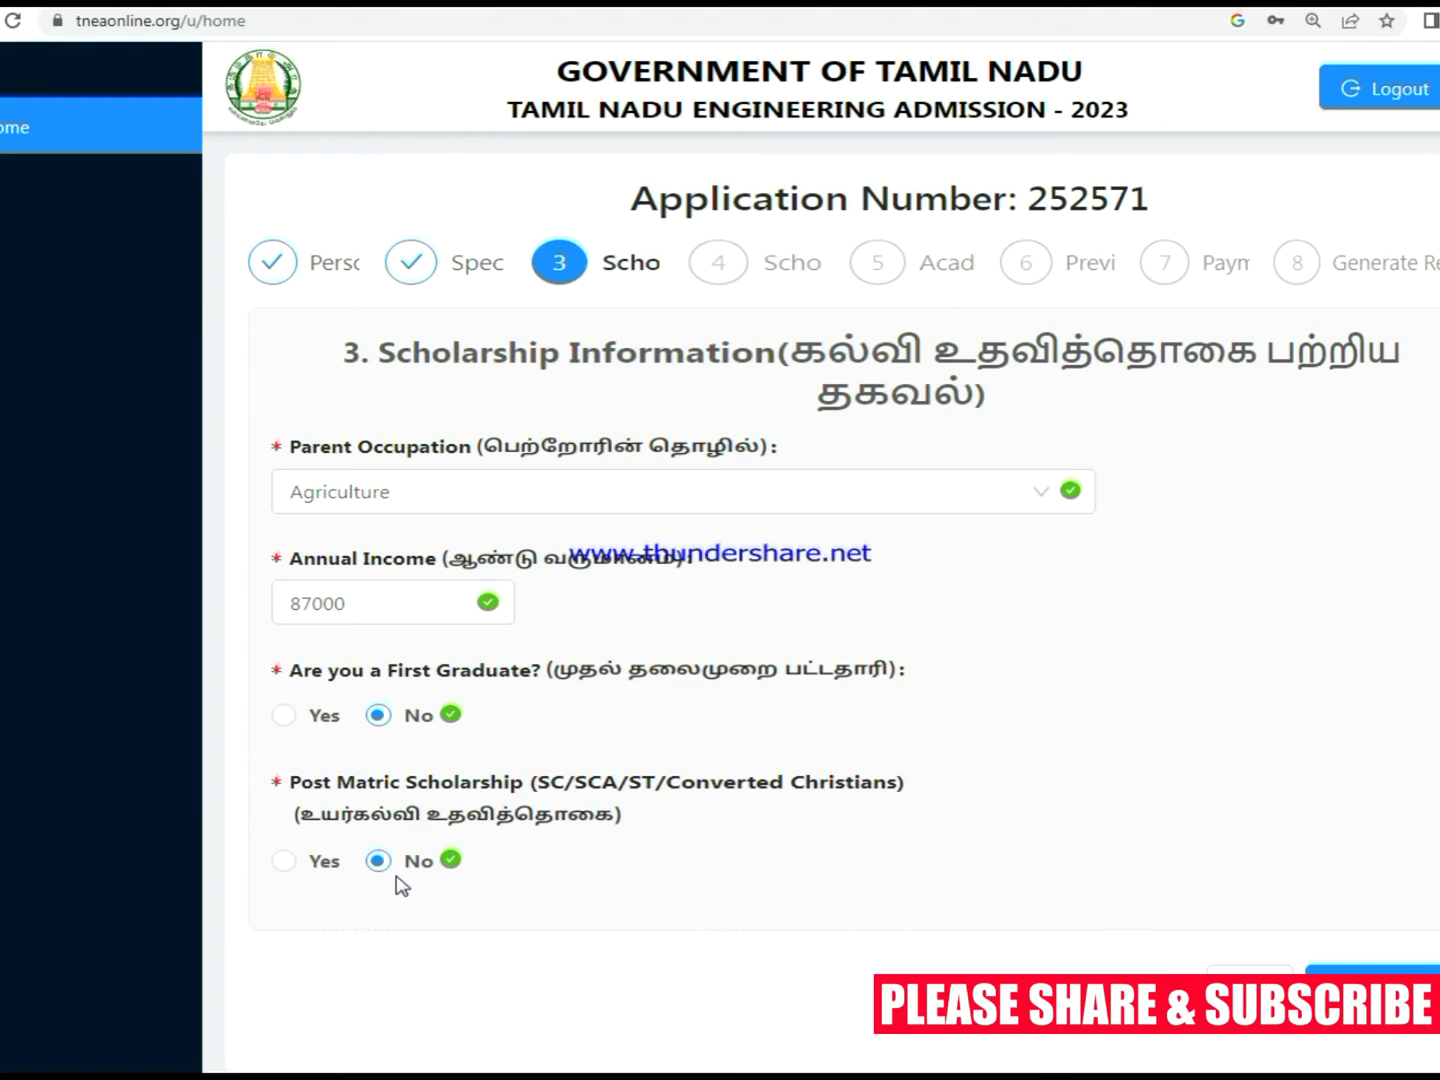
click(285, 862)
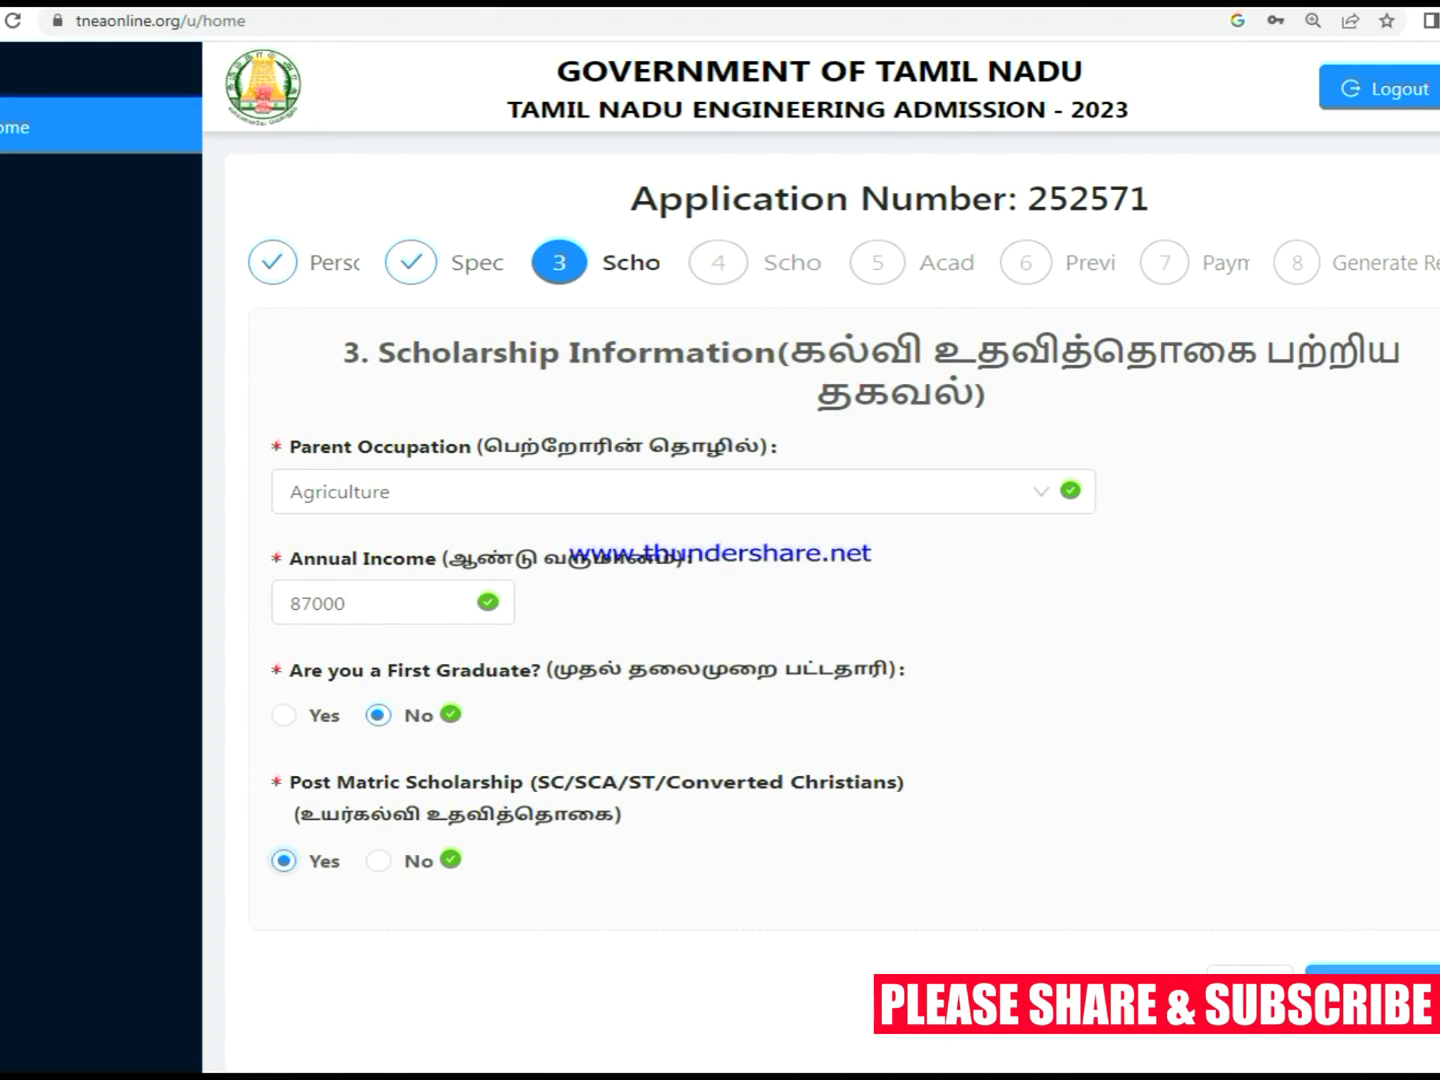
click(1372, 988)
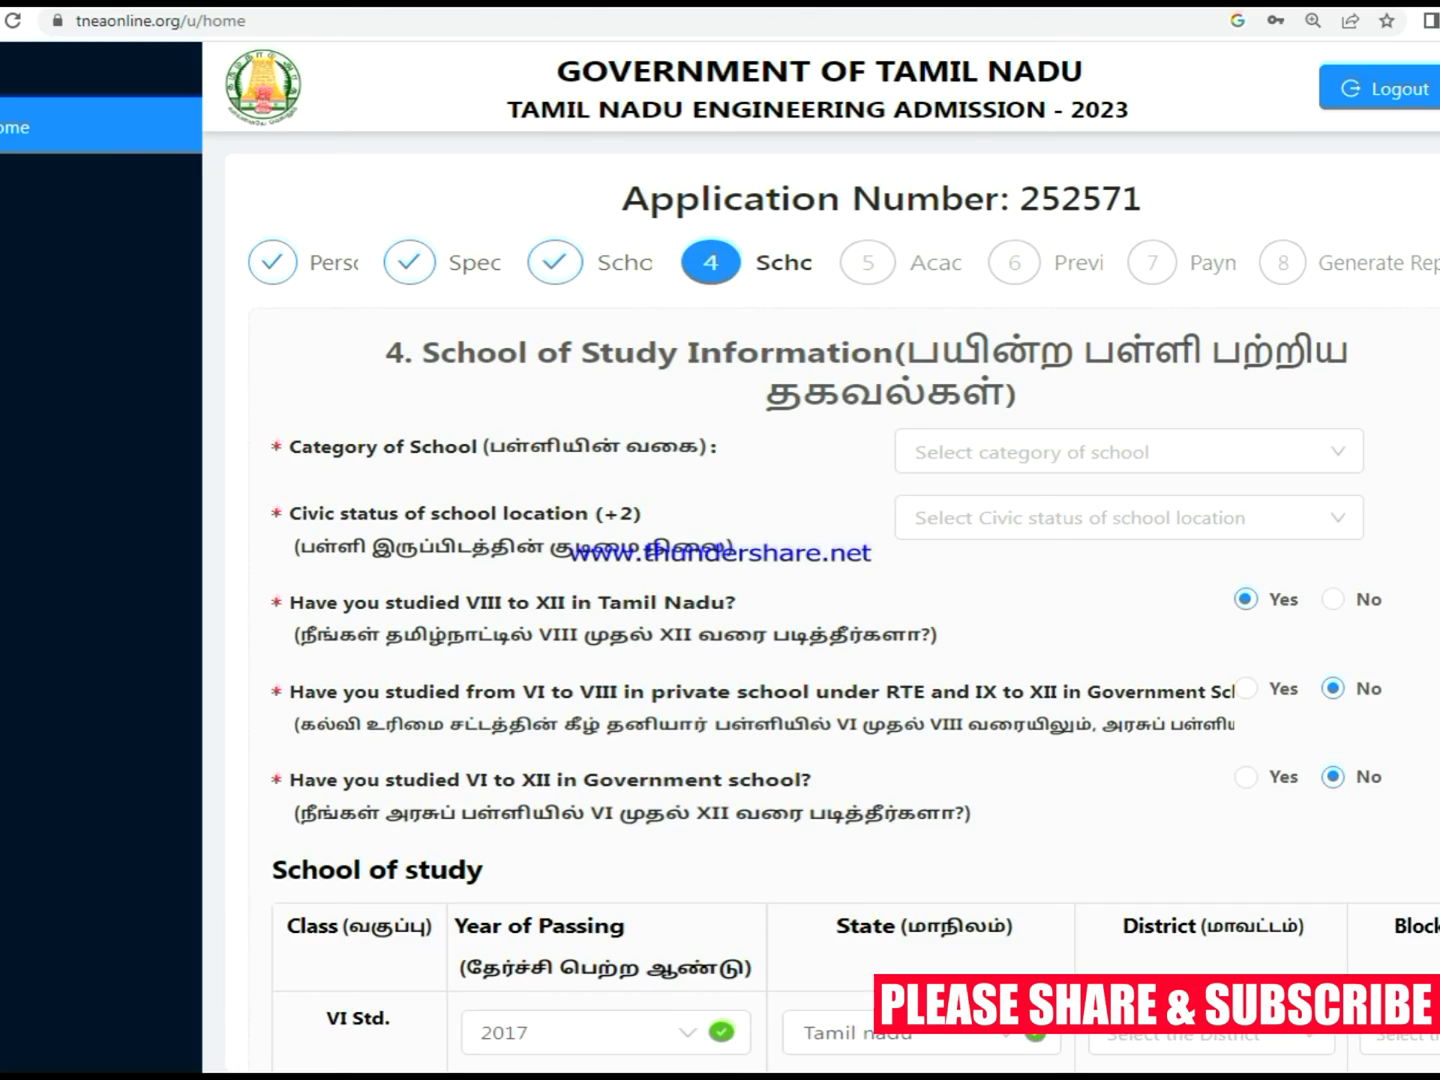
Set school category to State Govt and civic status to Town Panchayat, then reset page zoom.
scroll(1227, 668, down, 1)
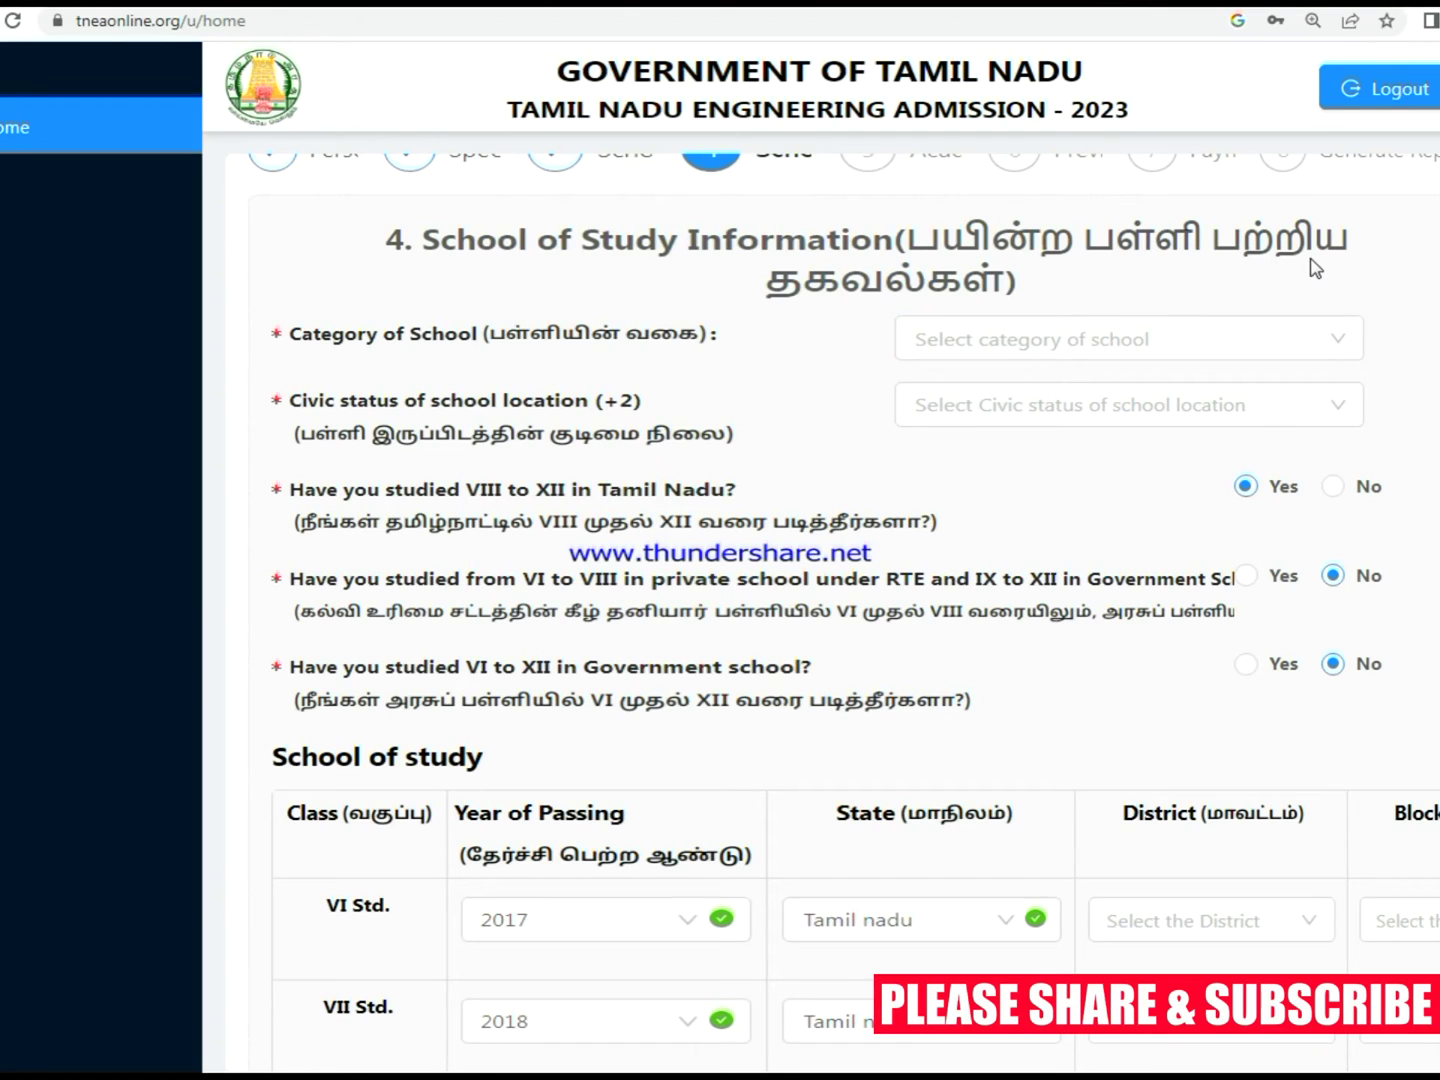
click(1055, 340)
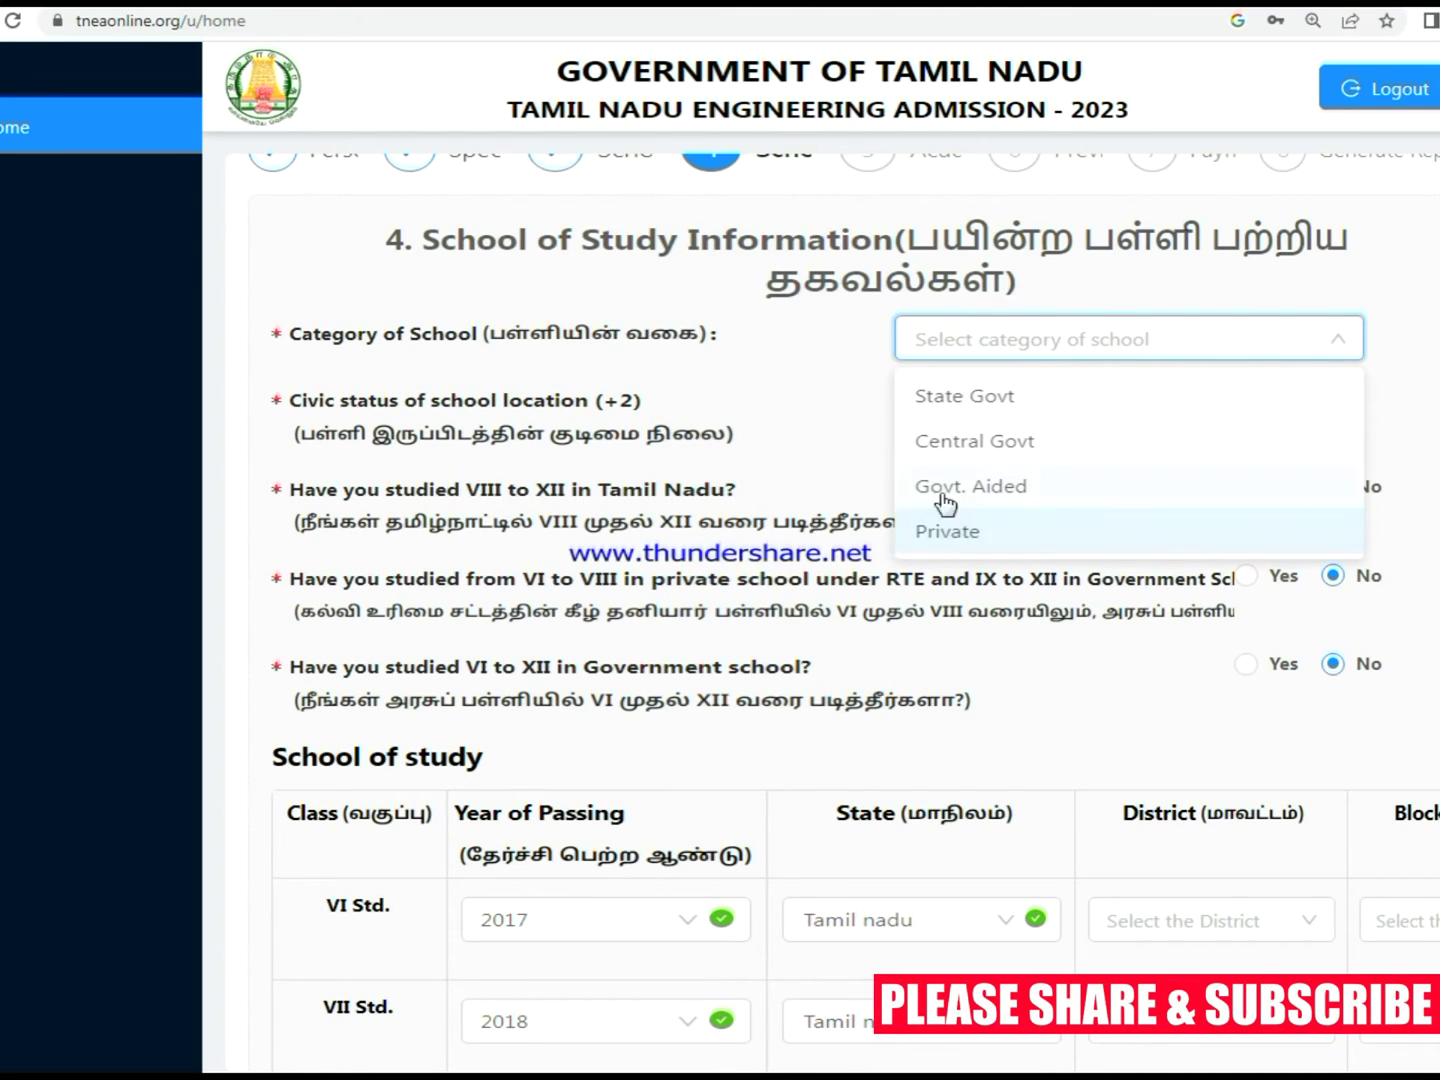
click(976, 398)
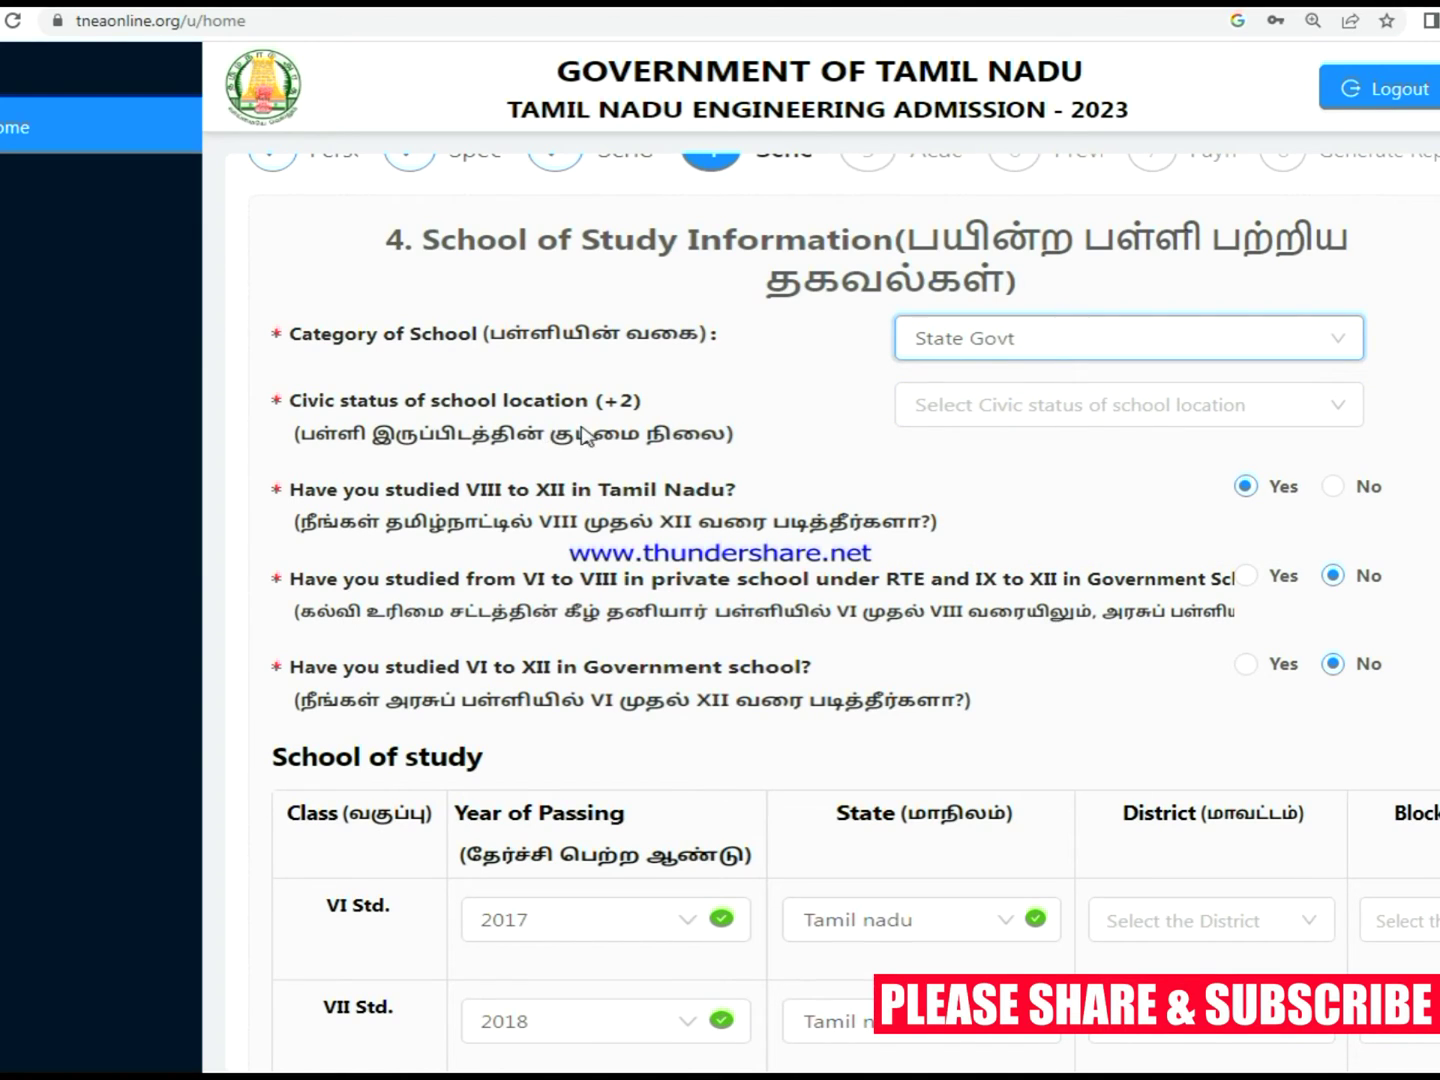
click(967, 419)
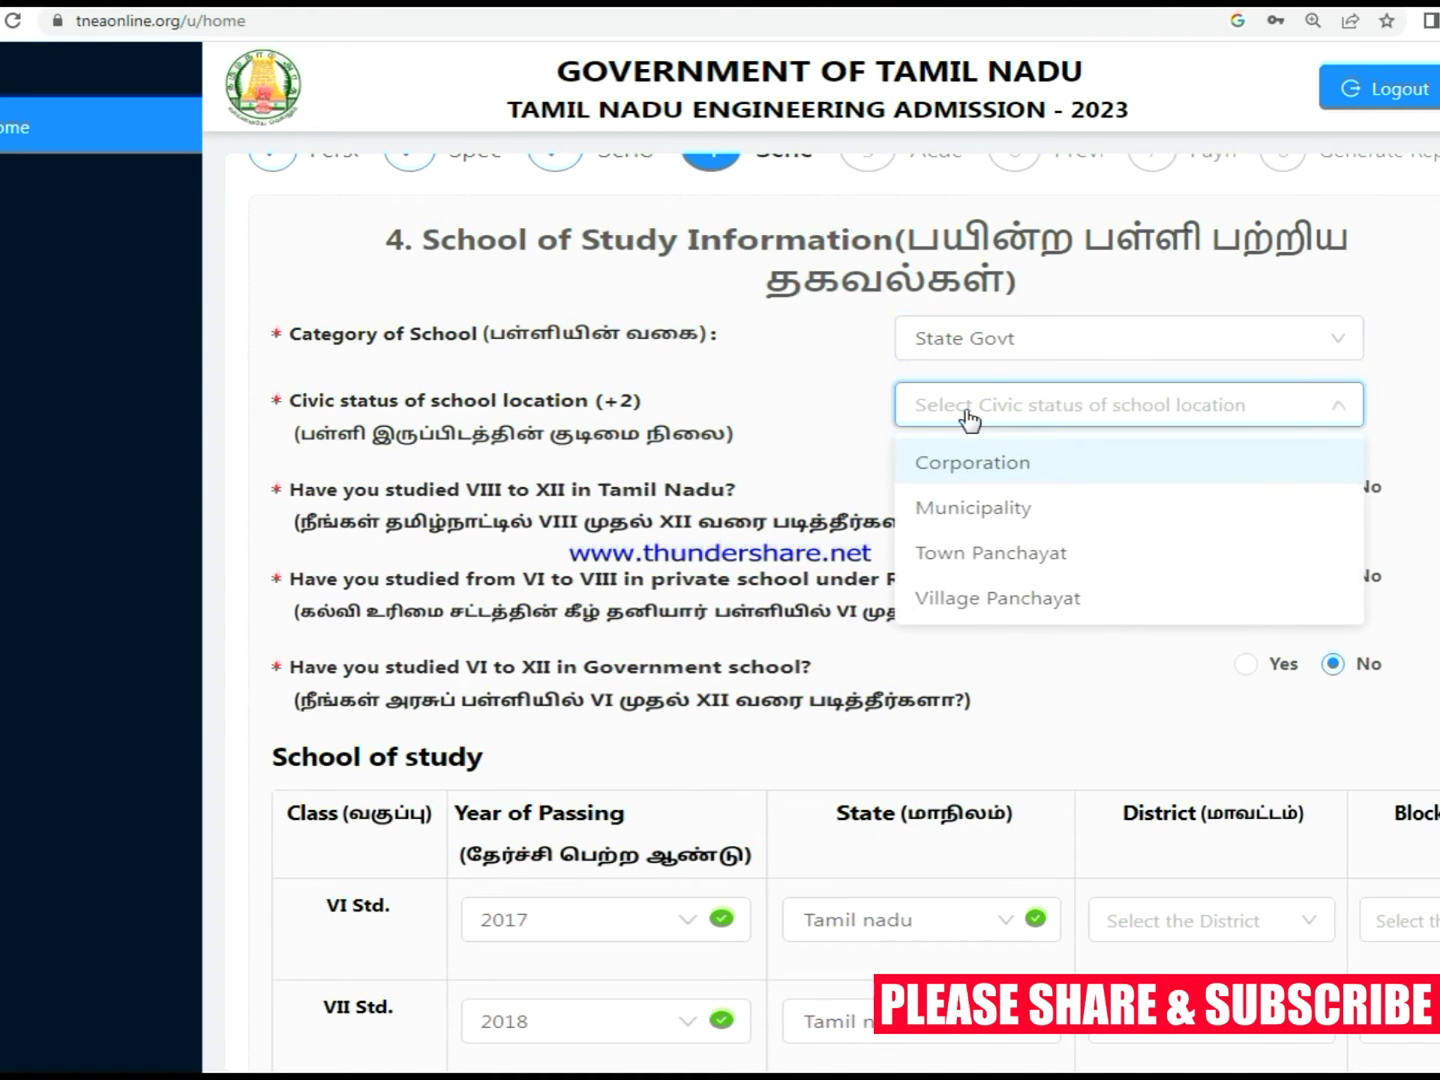
click(966, 557)
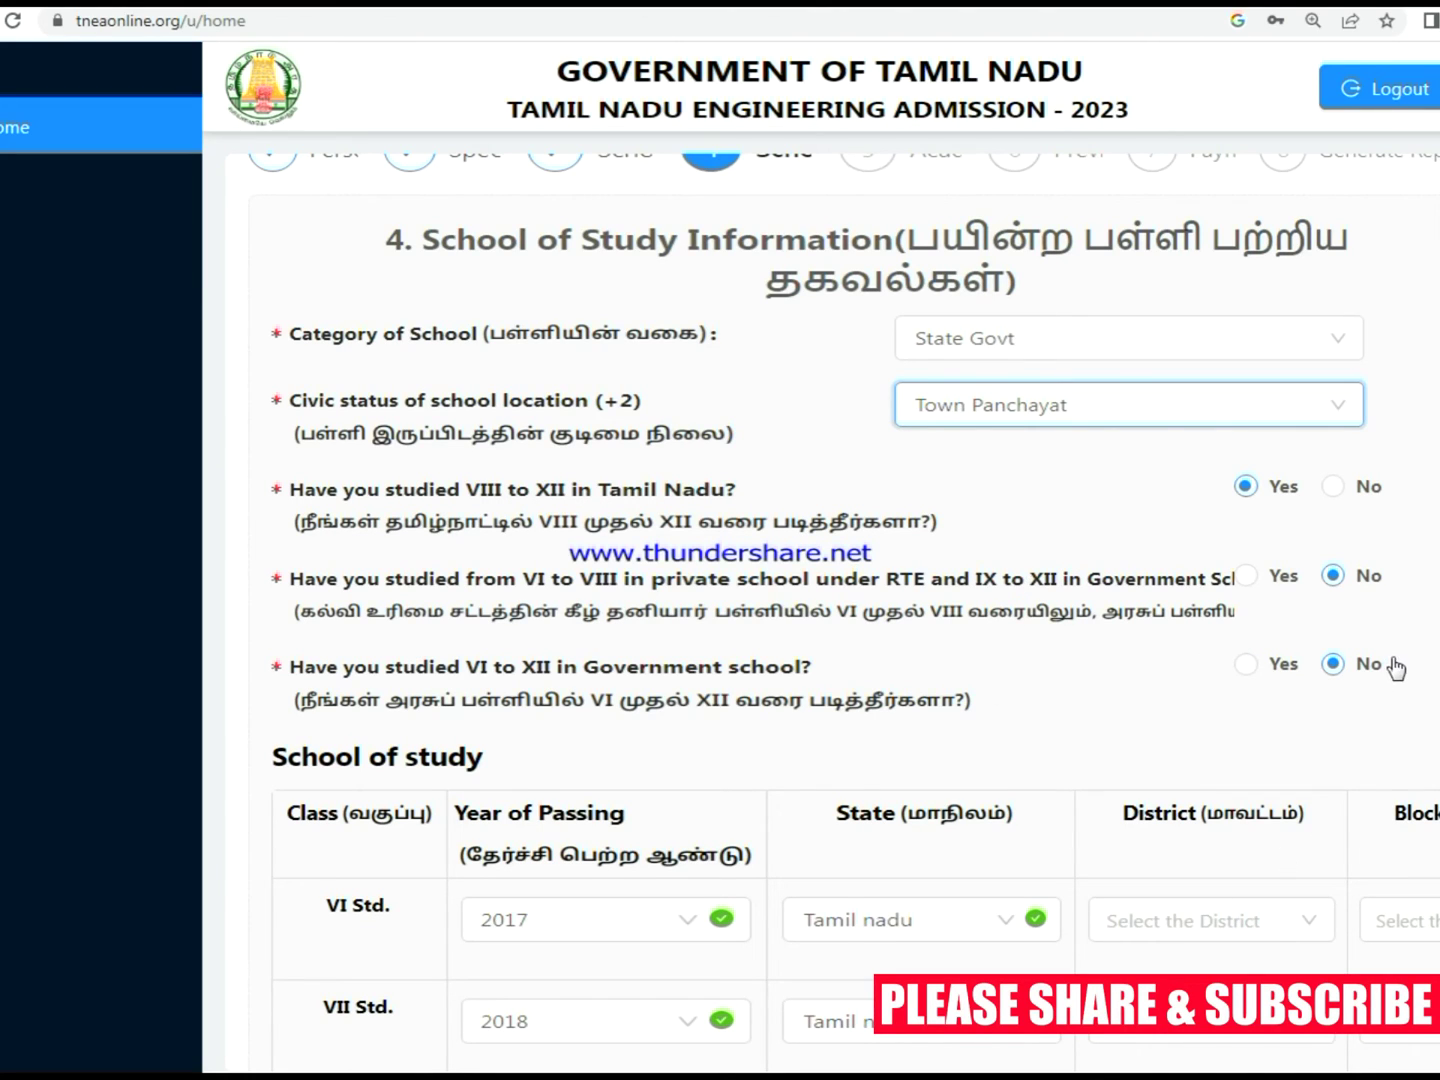
key(ctrl+0)
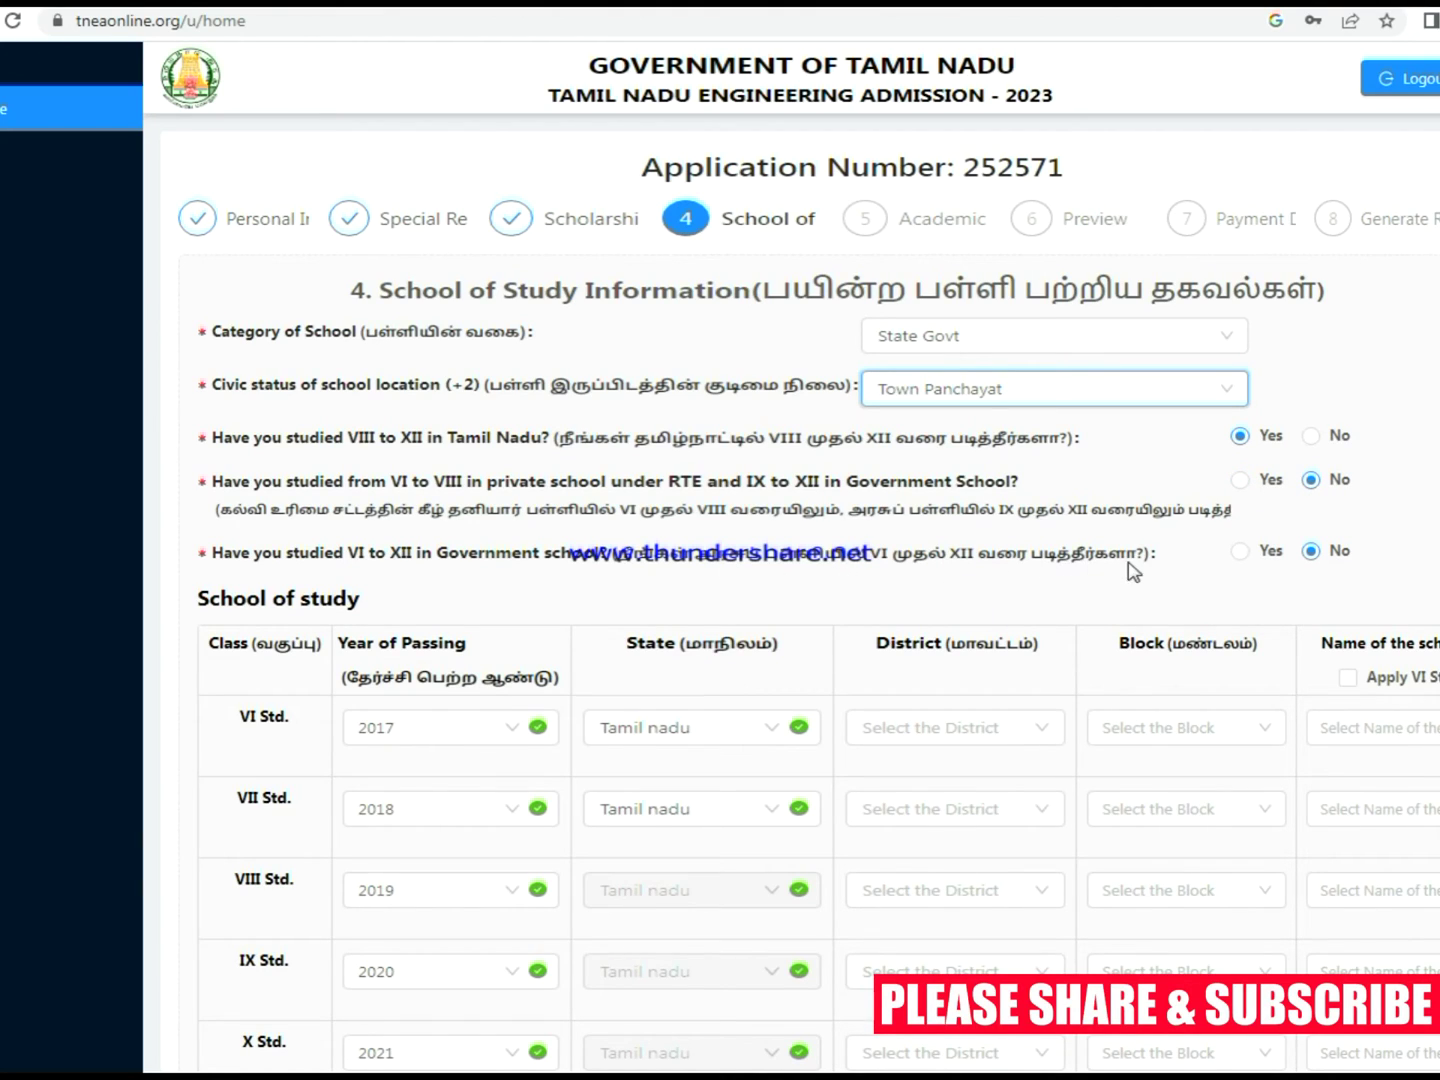
Answer Yes to government schooling for VI–XII and set VI Std district Kallakurichi, block Ulundurpet.
click(1240, 551)
scroll(1334, 553, down, 3)
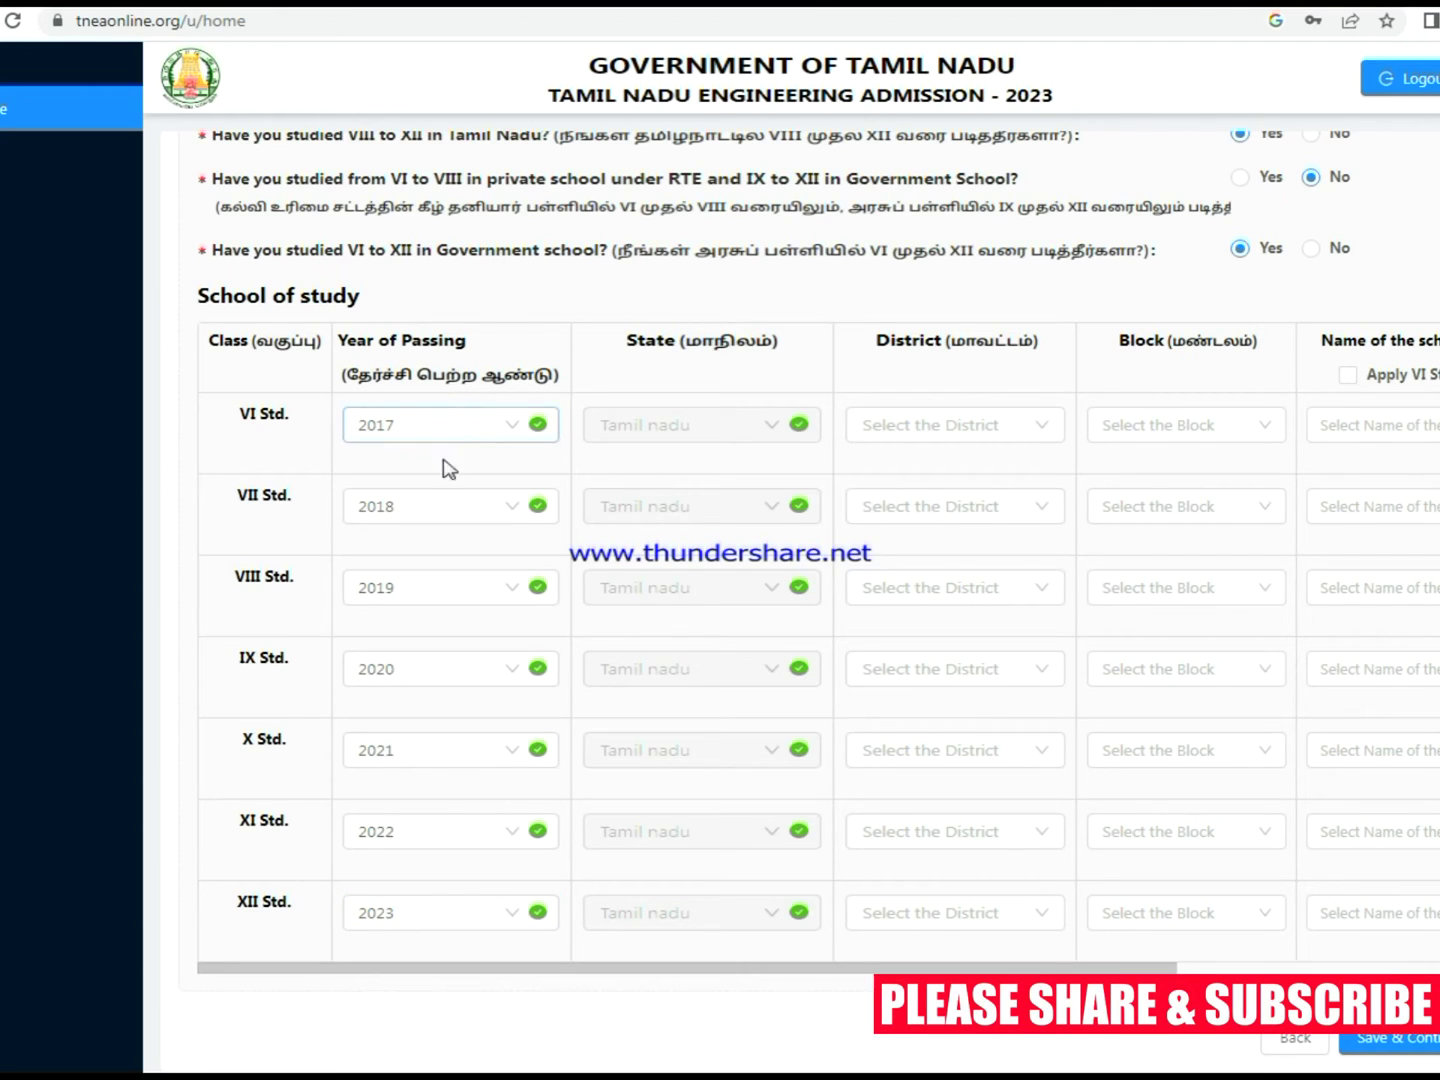
drag(681, 968, 800, 963)
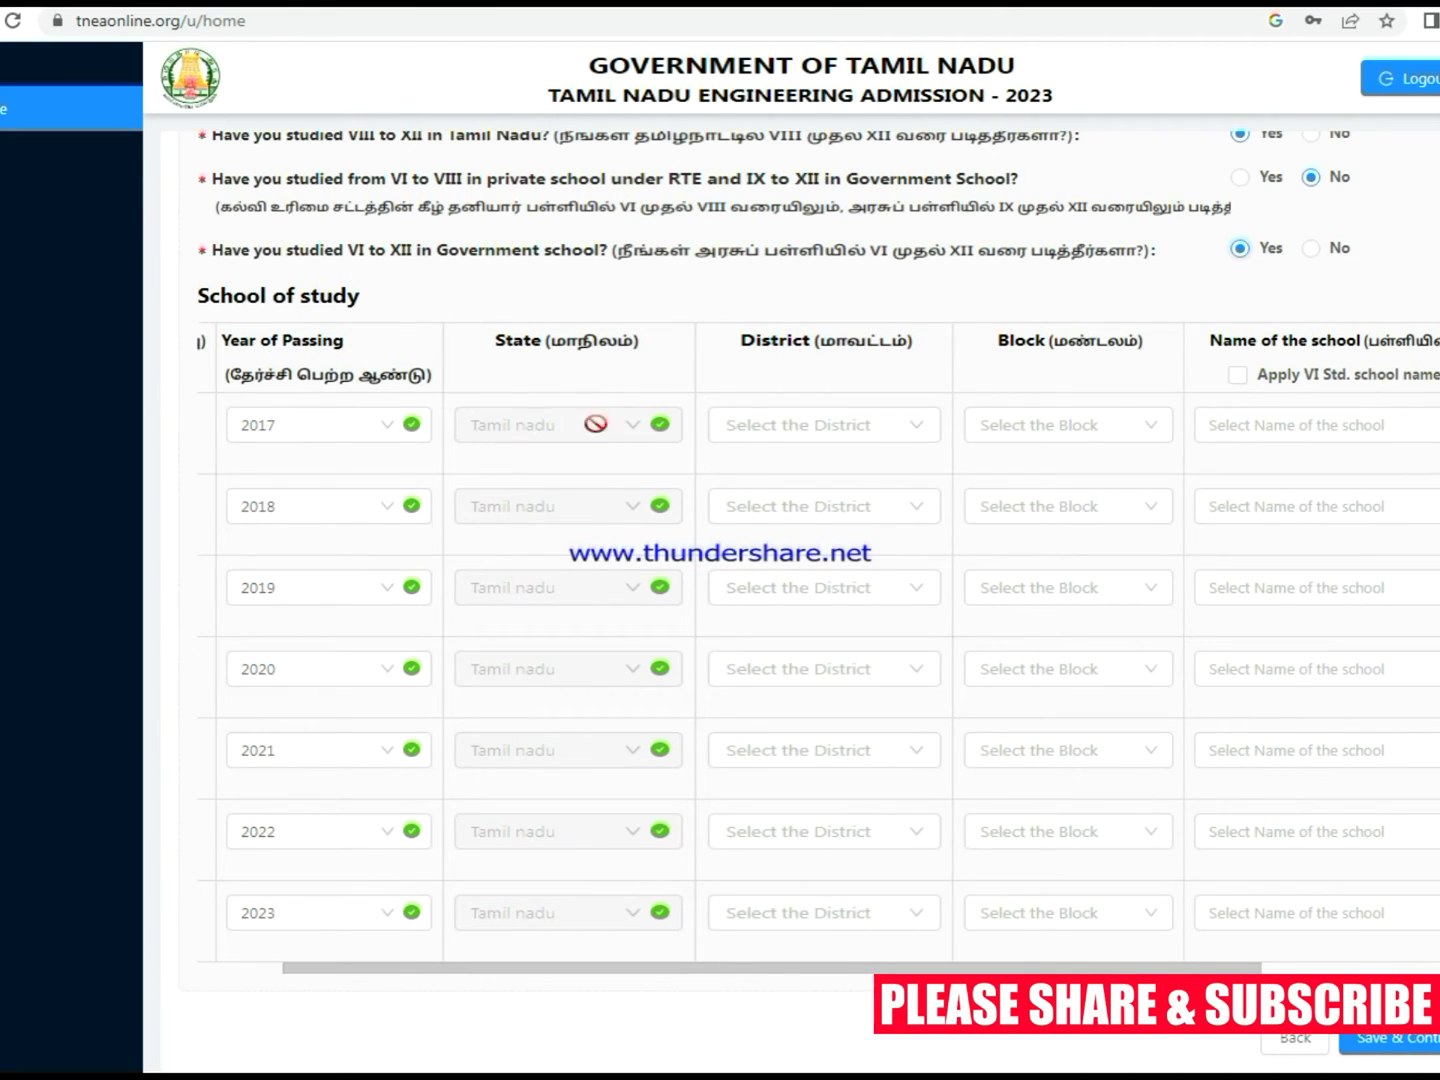
click(801, 438)
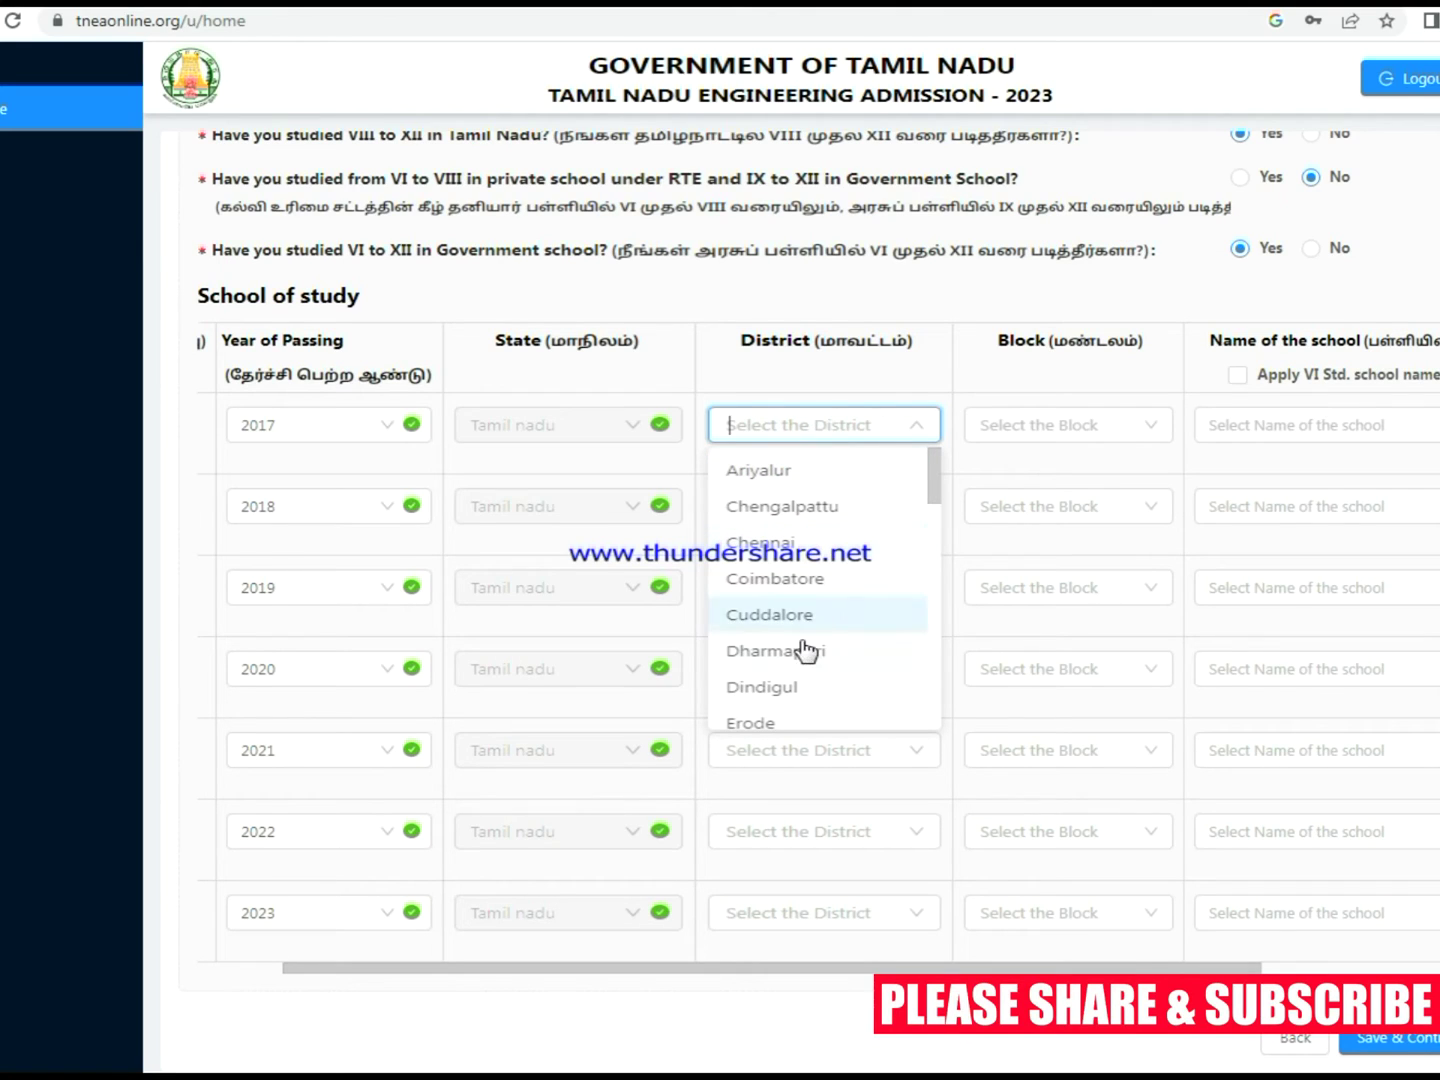
scroll(798, 705, down, 1)
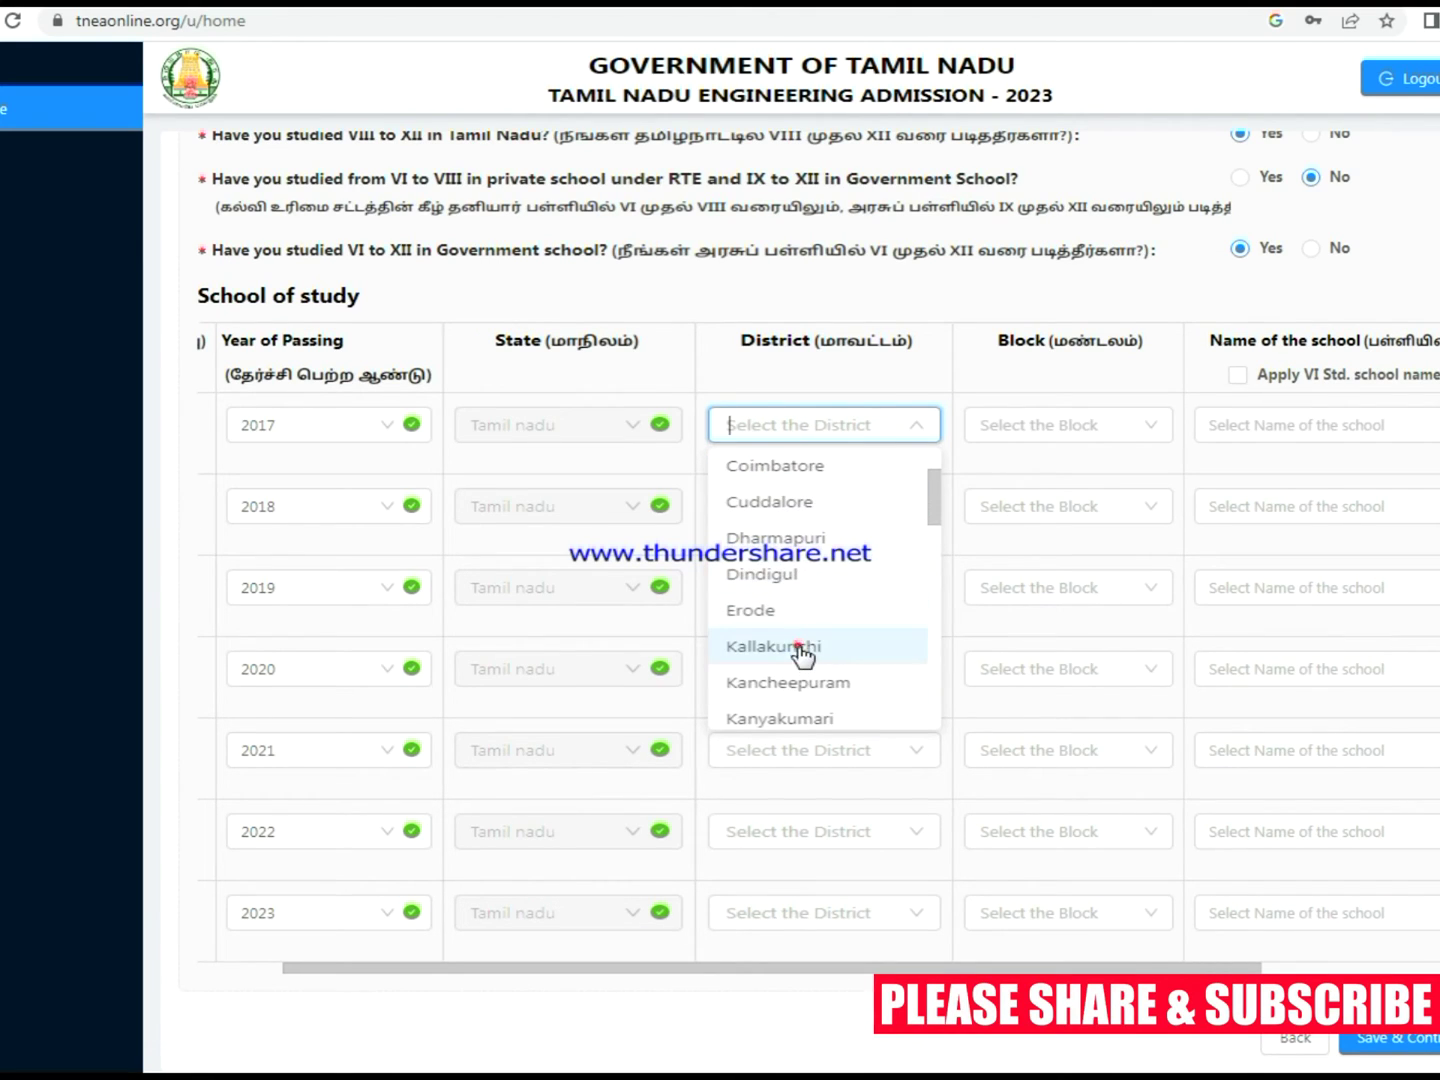
click(797, 655)
click(1045, 435)
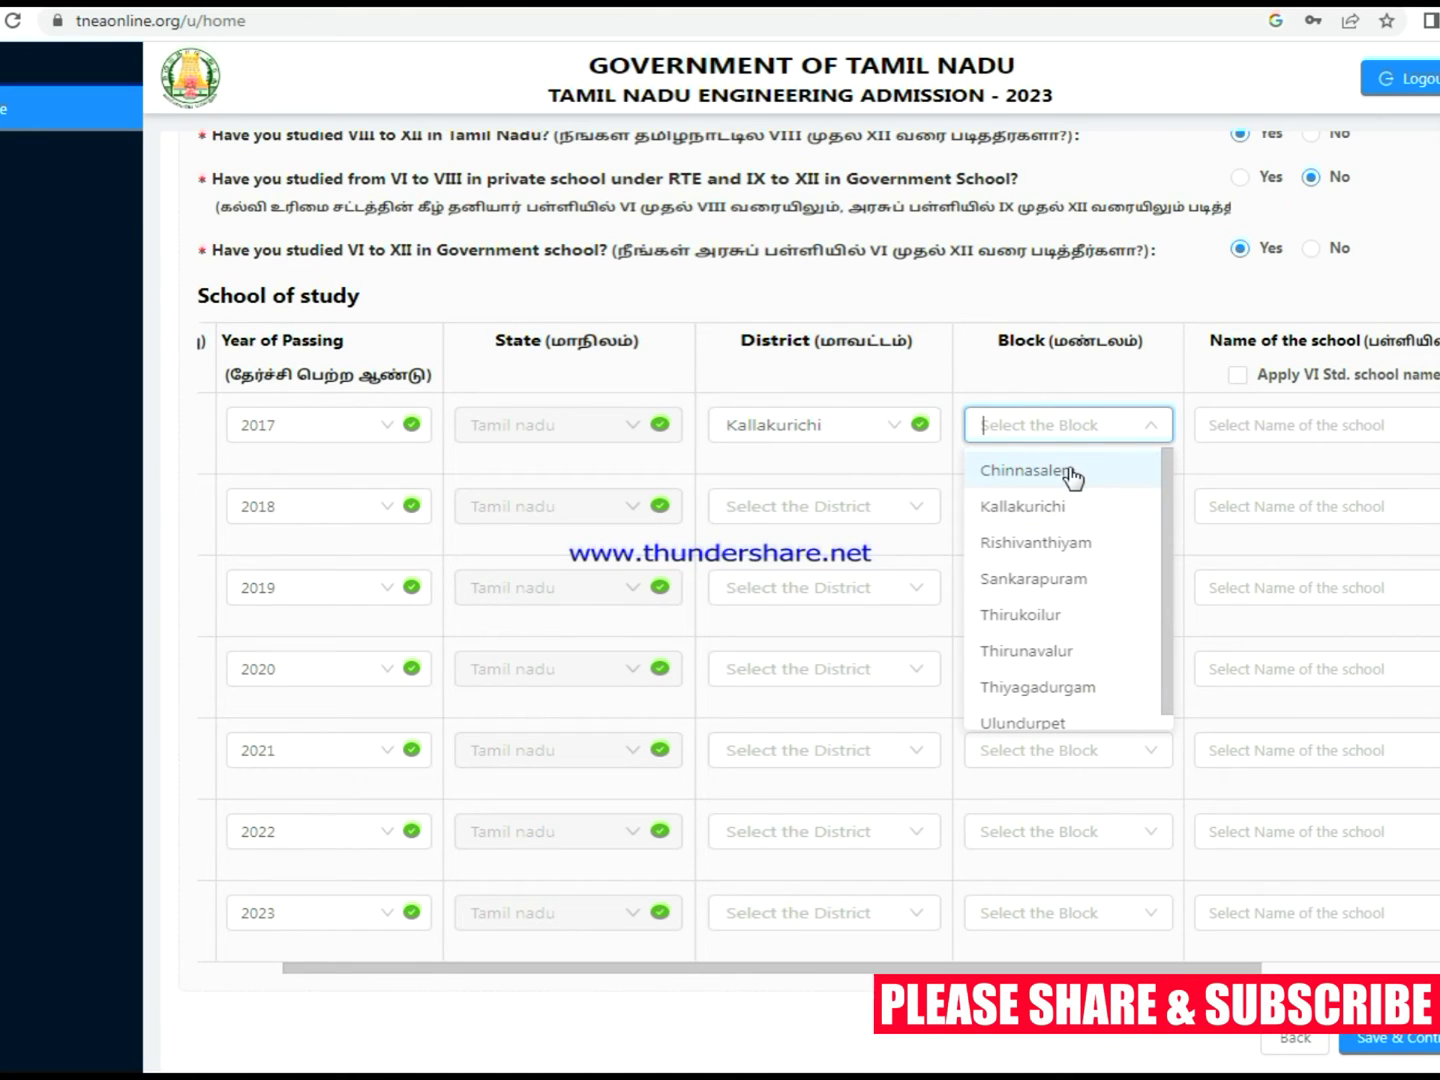
scroll(1032, 720, down, 1)
click(1032, 718)
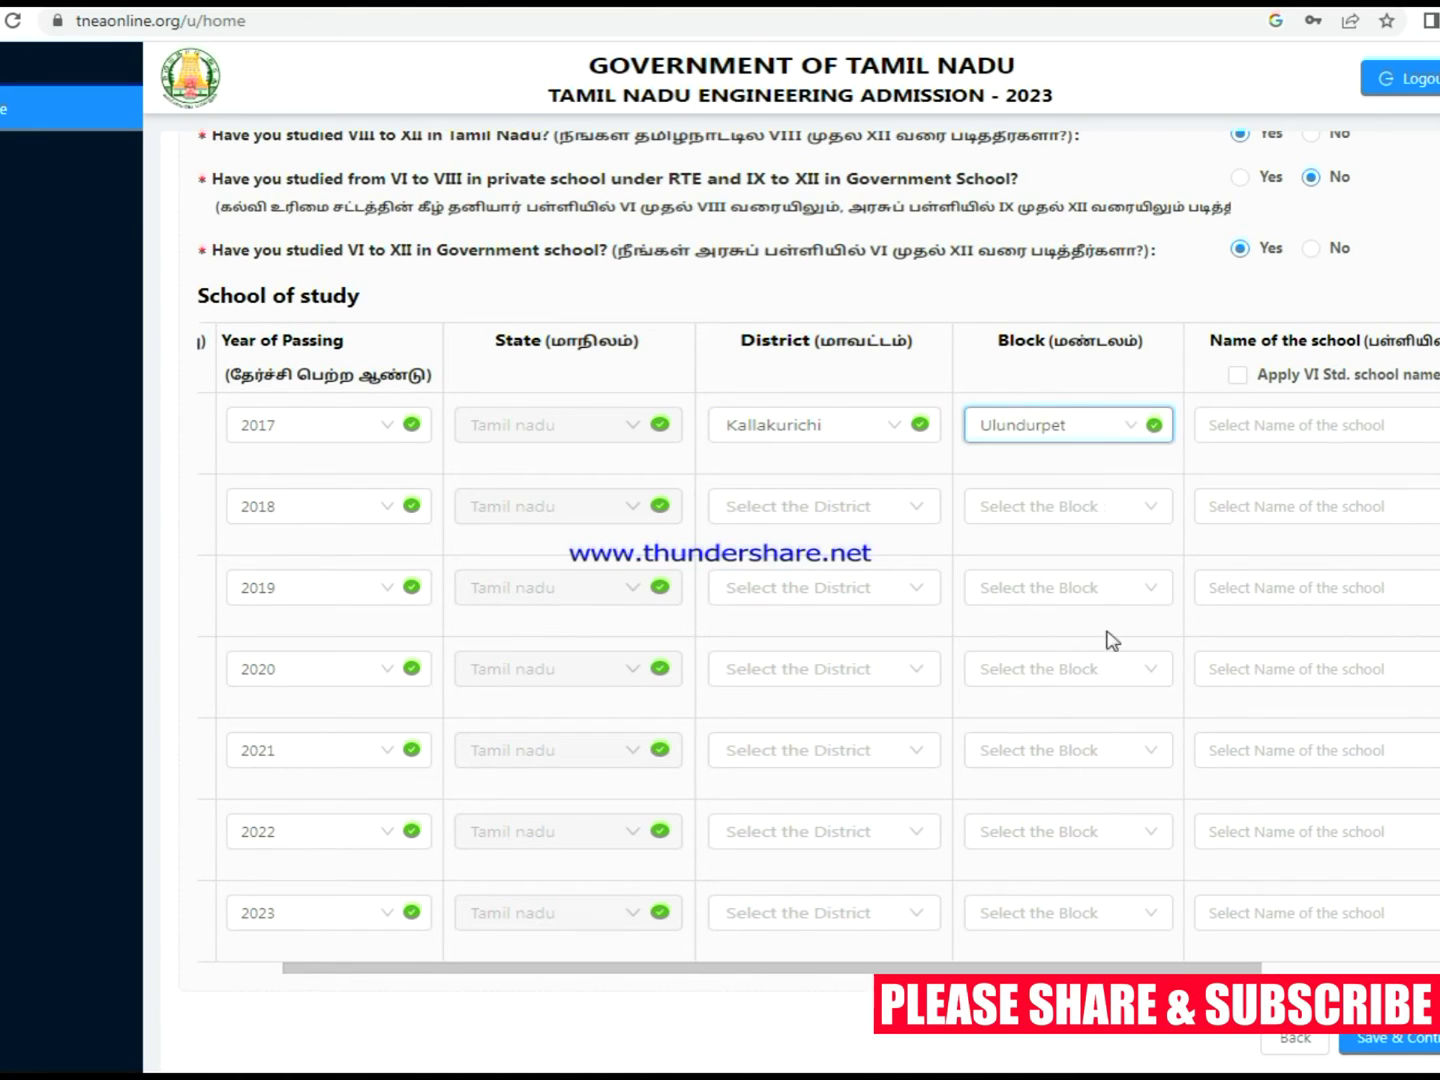
Pick the VI Std school and set its school type to GOVERNMENT.
click(1335, 425)
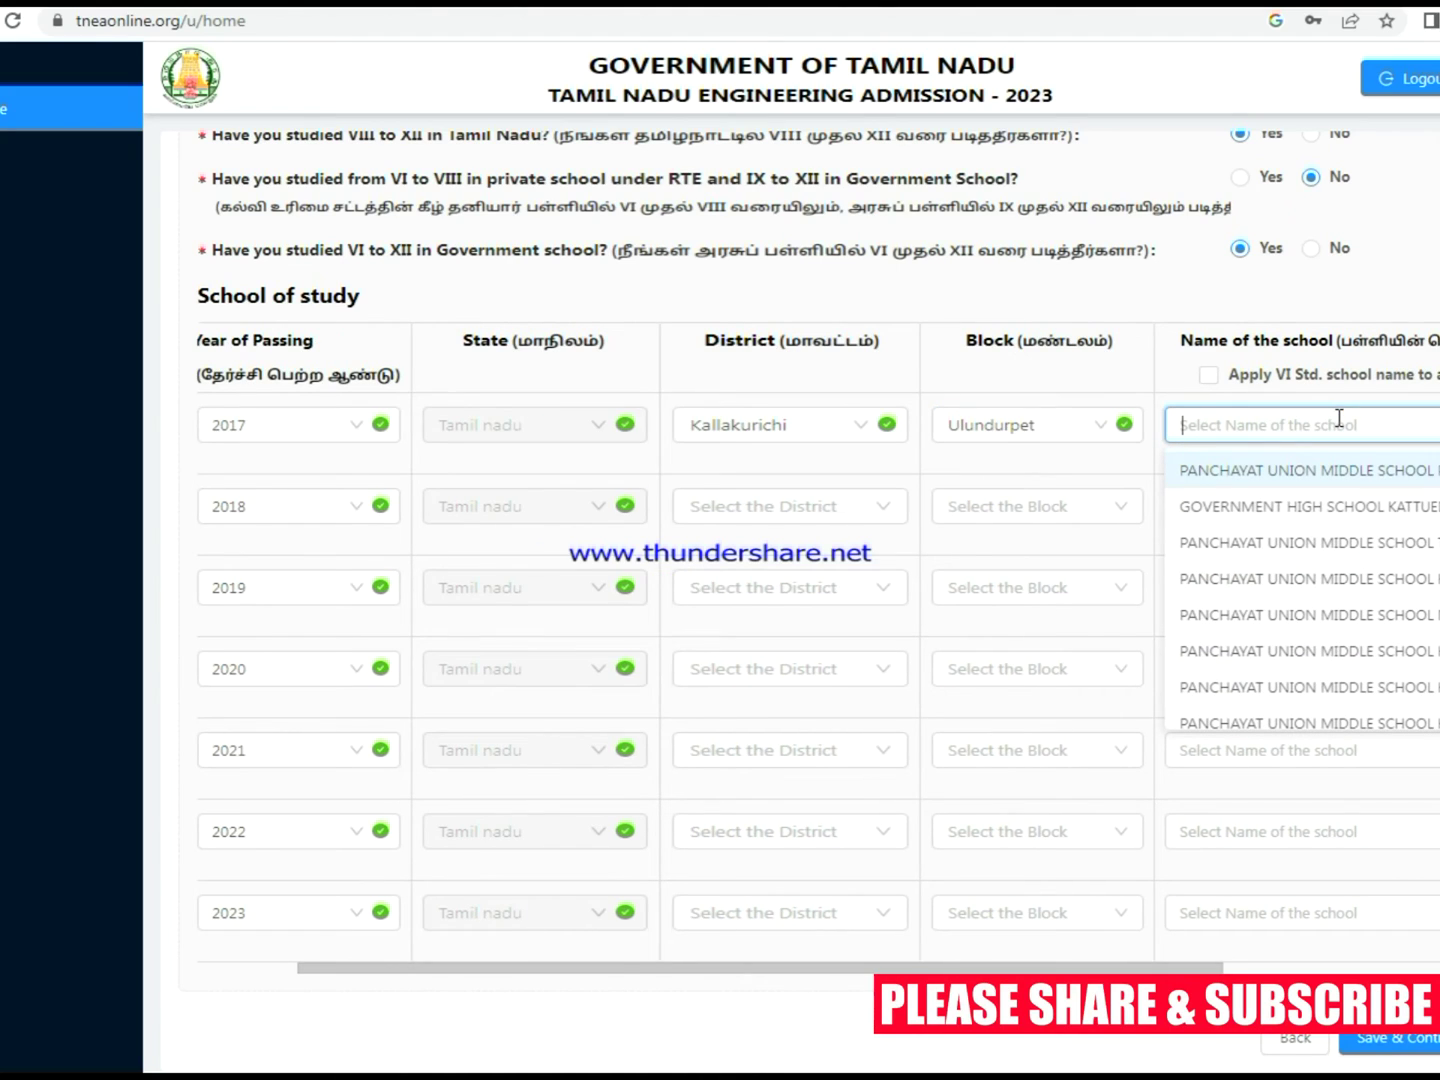
click(1290, 506)
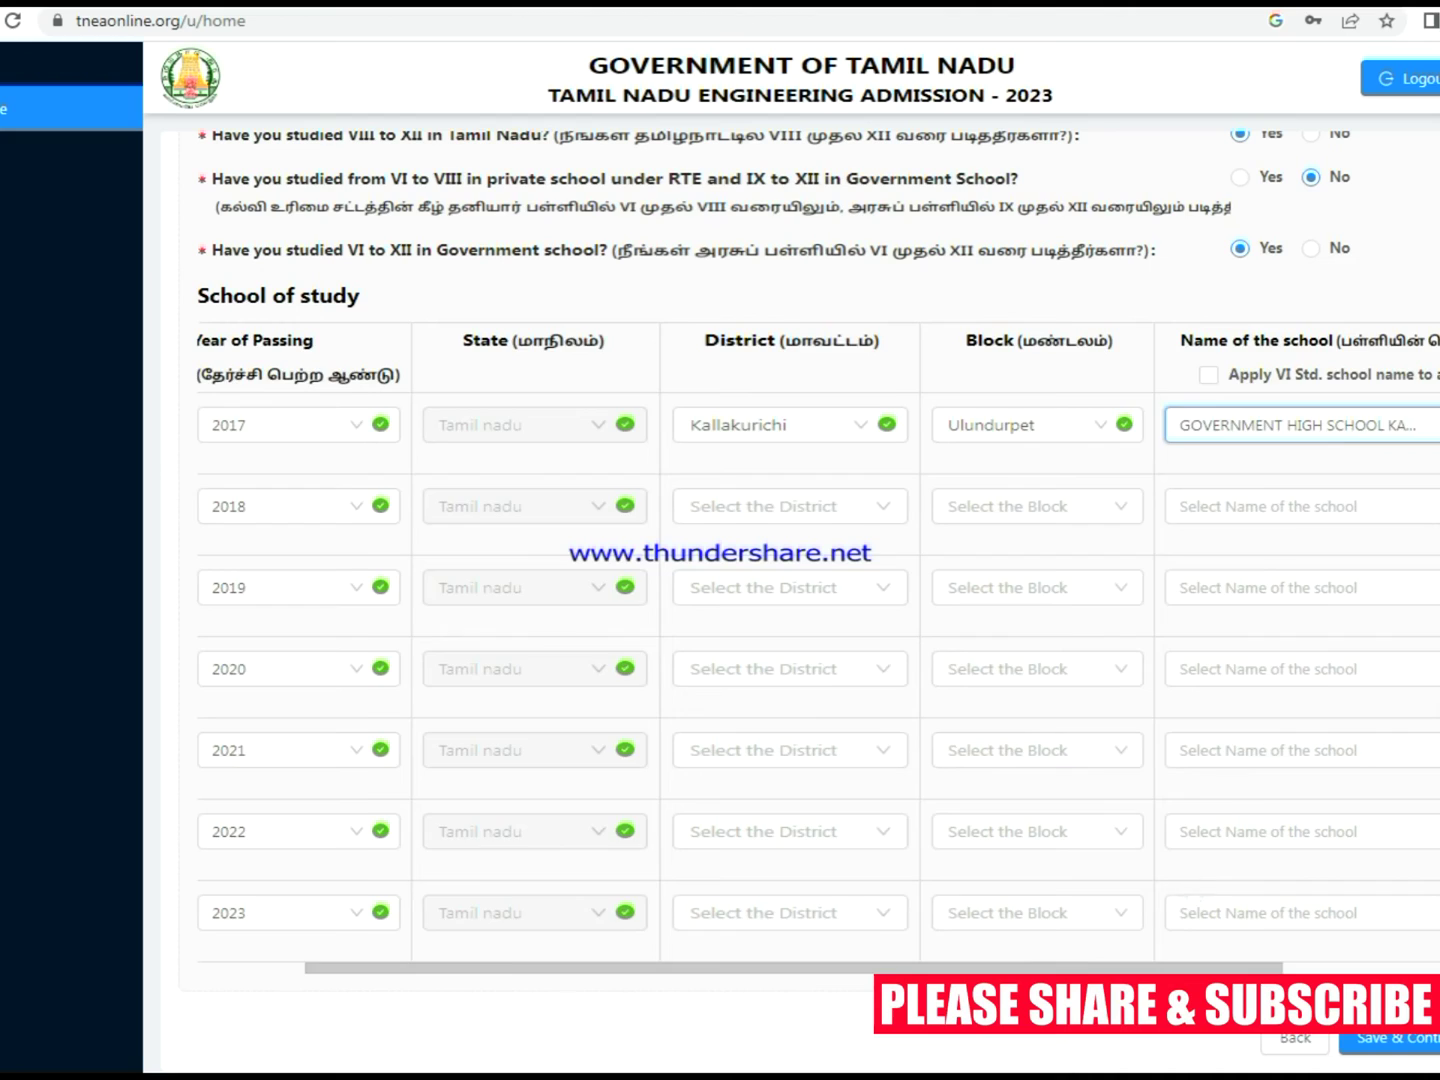
scroll(1350, 430, right, 3)
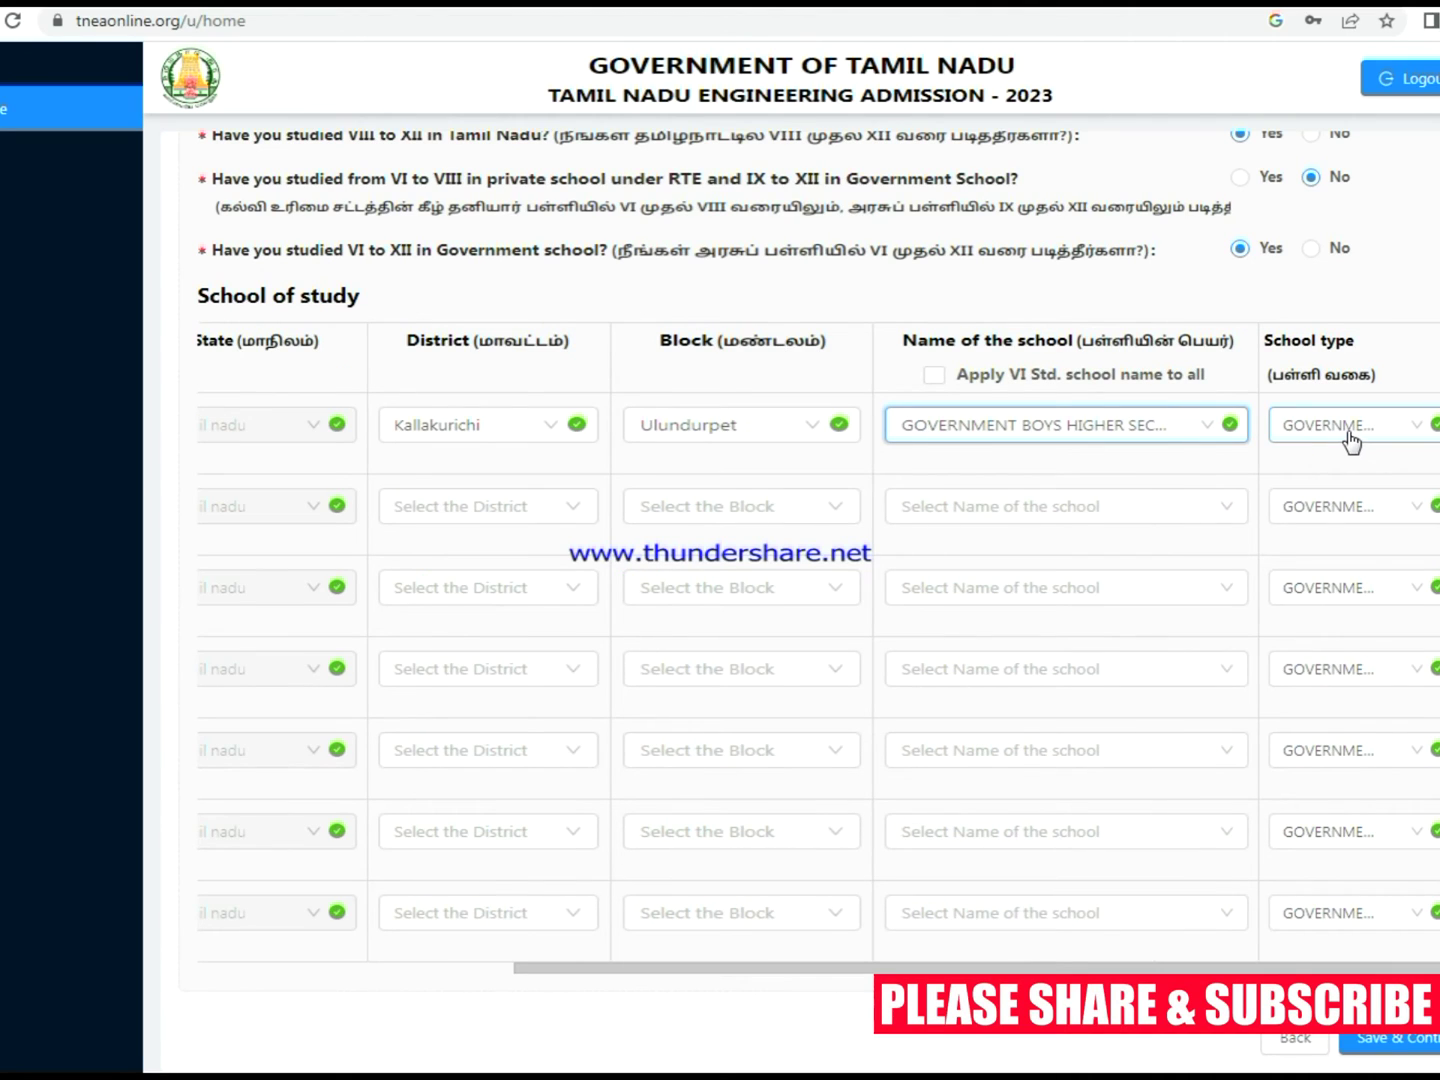
click(1350, 430)
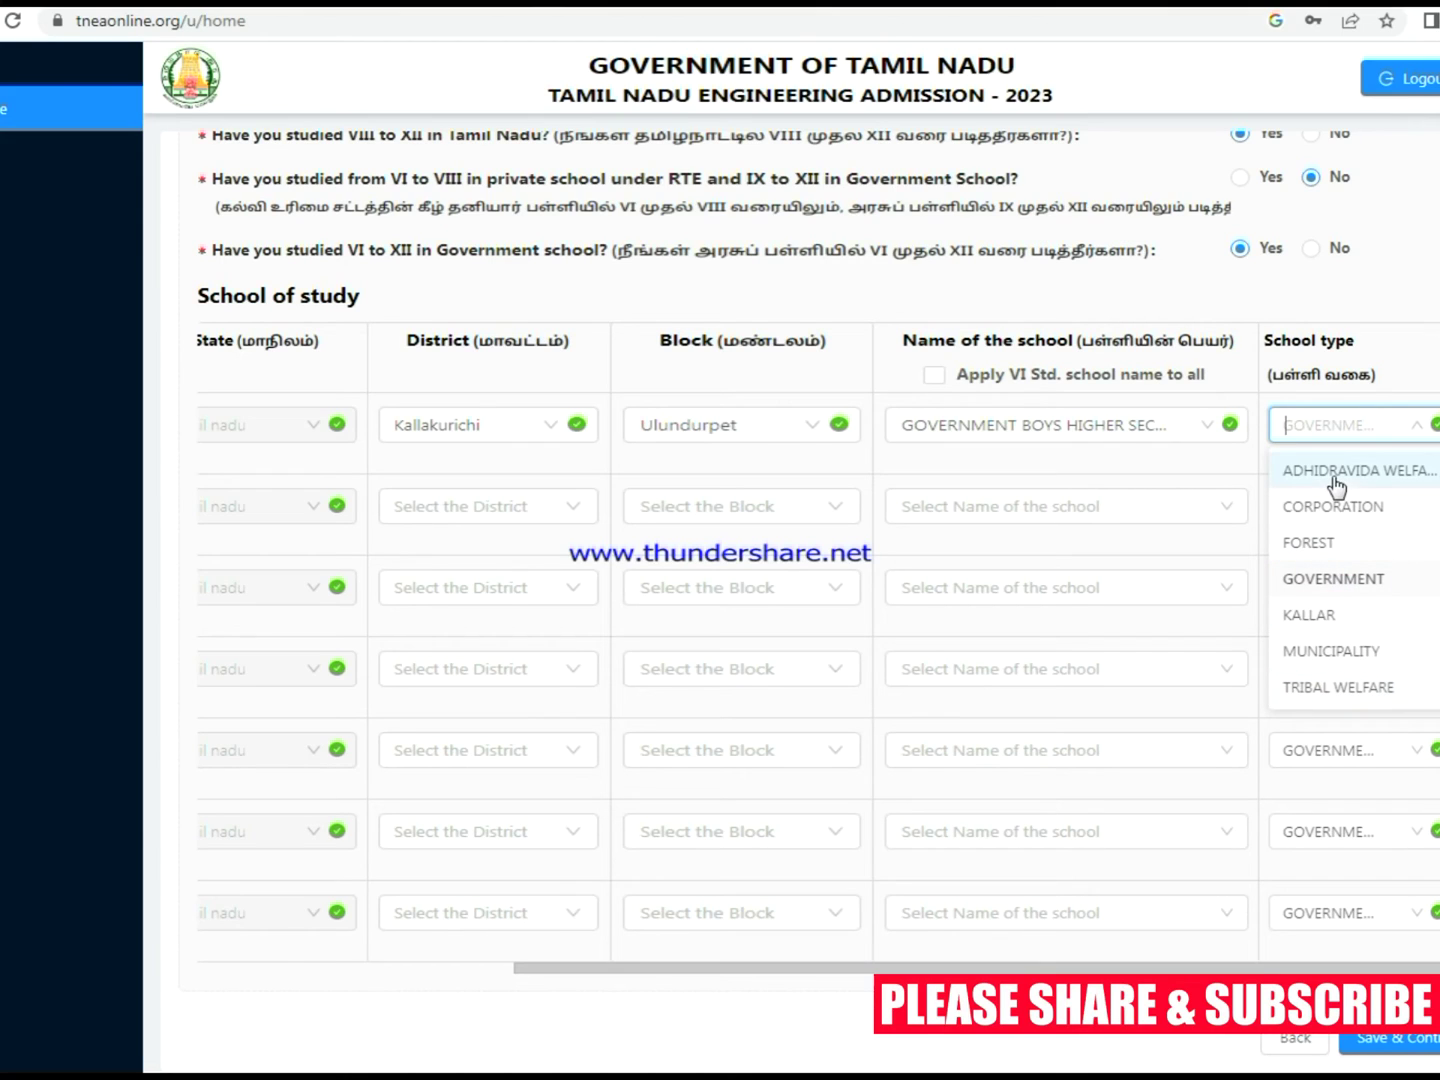
click(1347, 590)
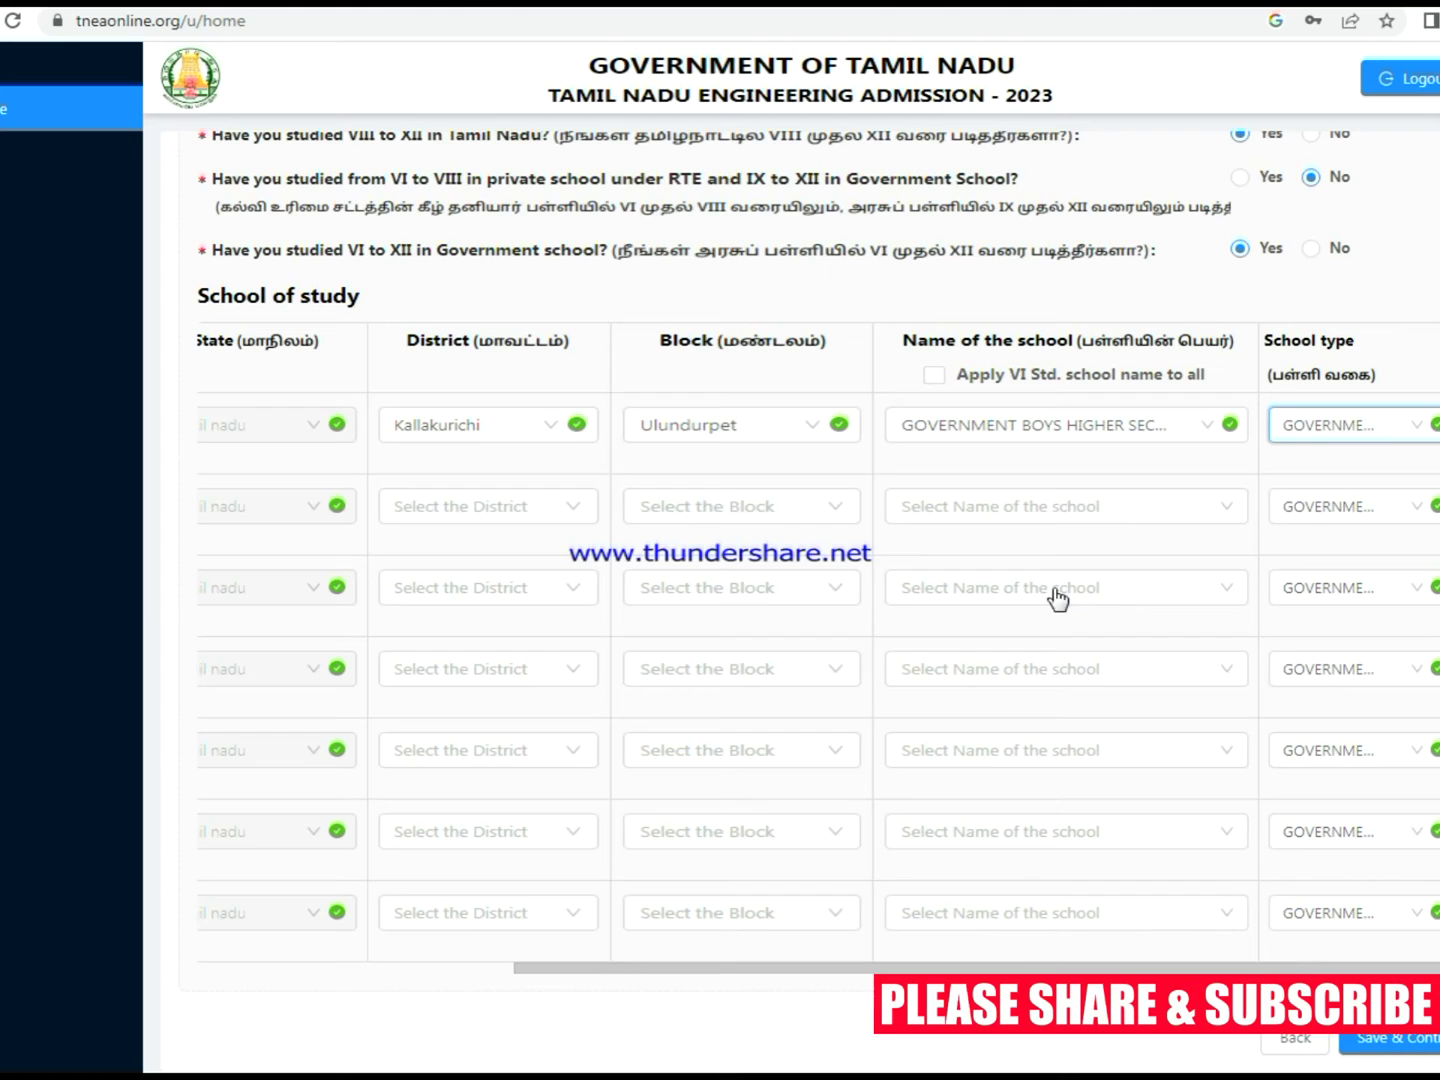
Apply the VI Std school details to all classes and save the School of Study step.
mouse_move(968, 960)
mouse_down()
mouse_move(488, 957)
mouse_move(984, 968)
mouse_up()
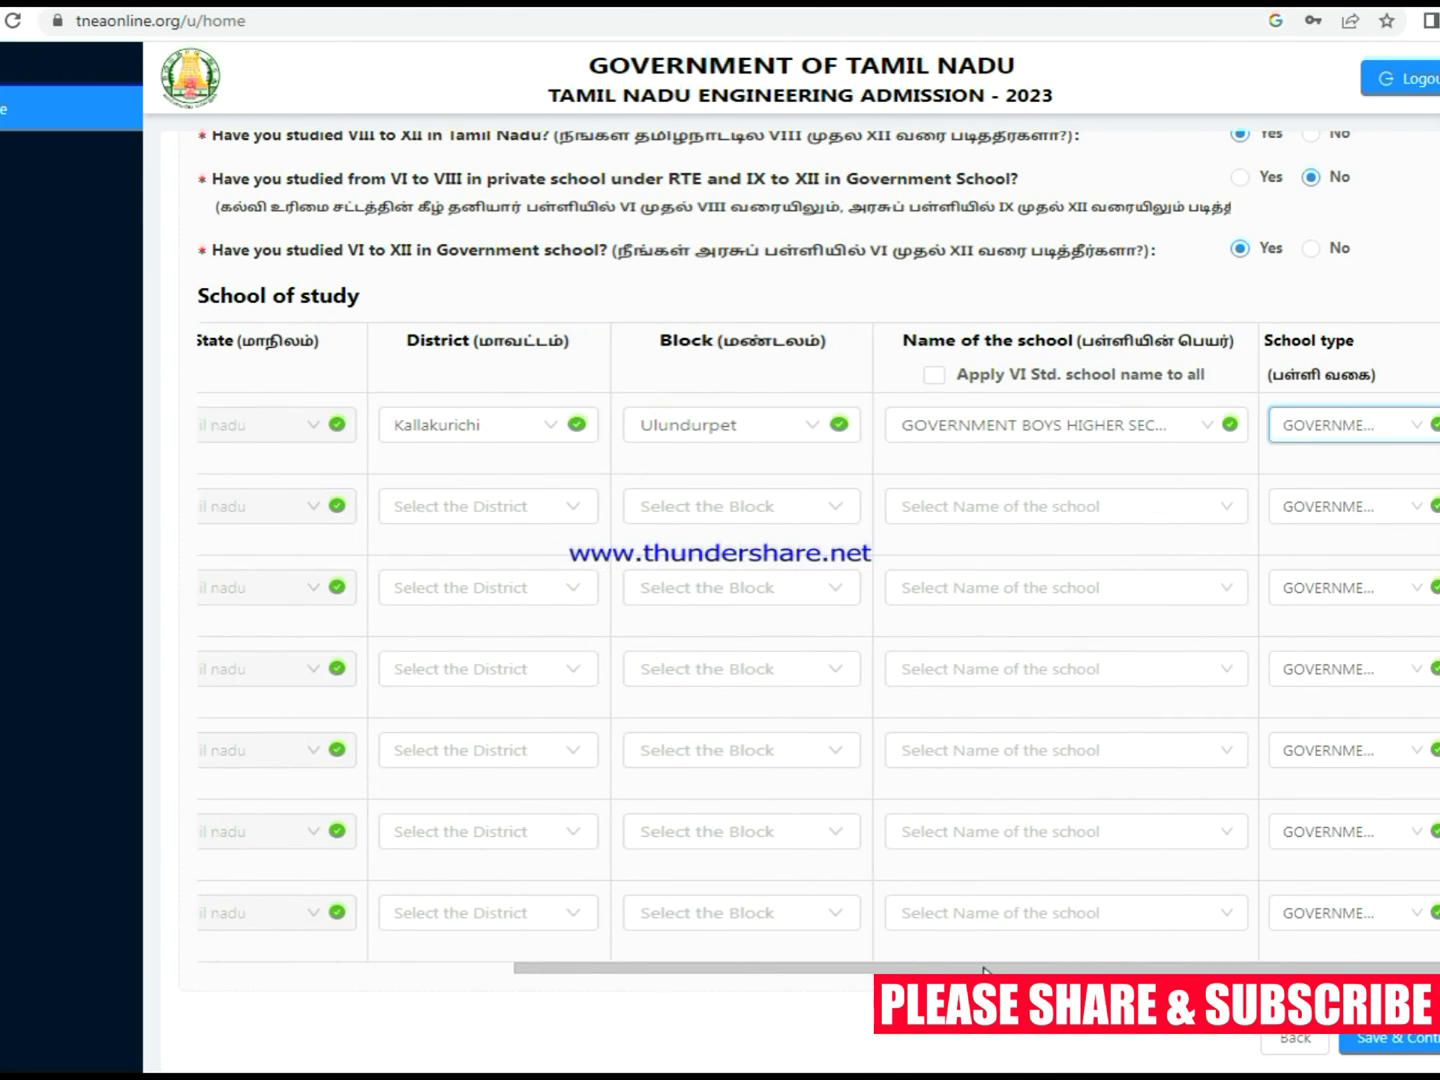
click(934, 377)
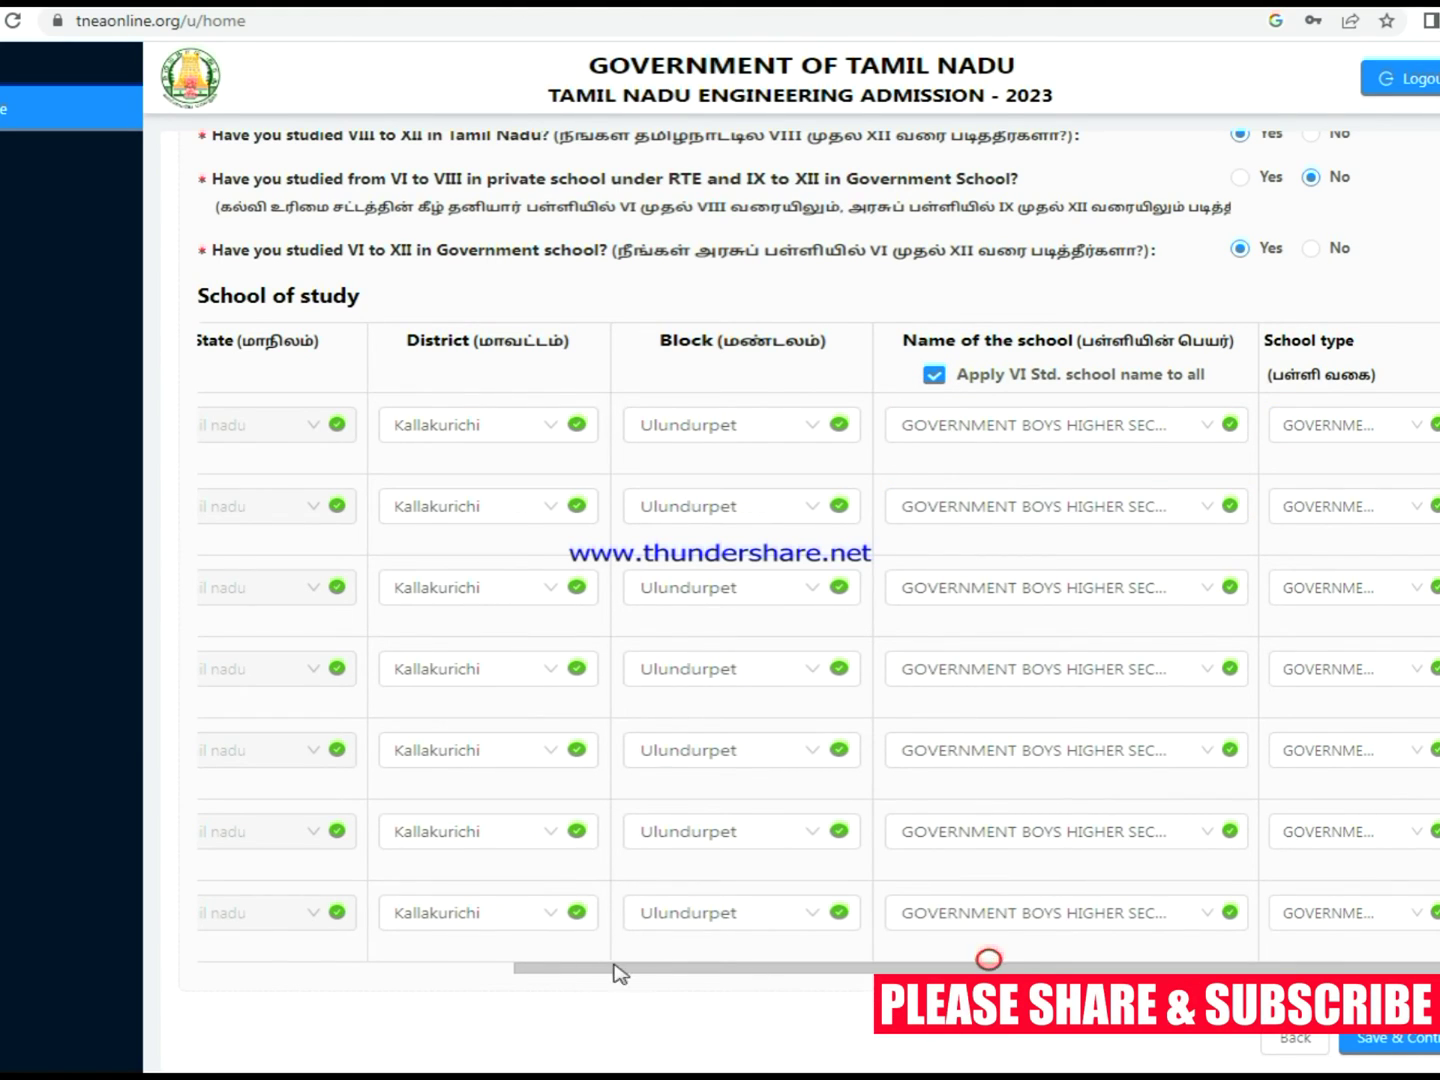
drag(585, 967, 876, 968)
drag(714, 968, 421, 968)
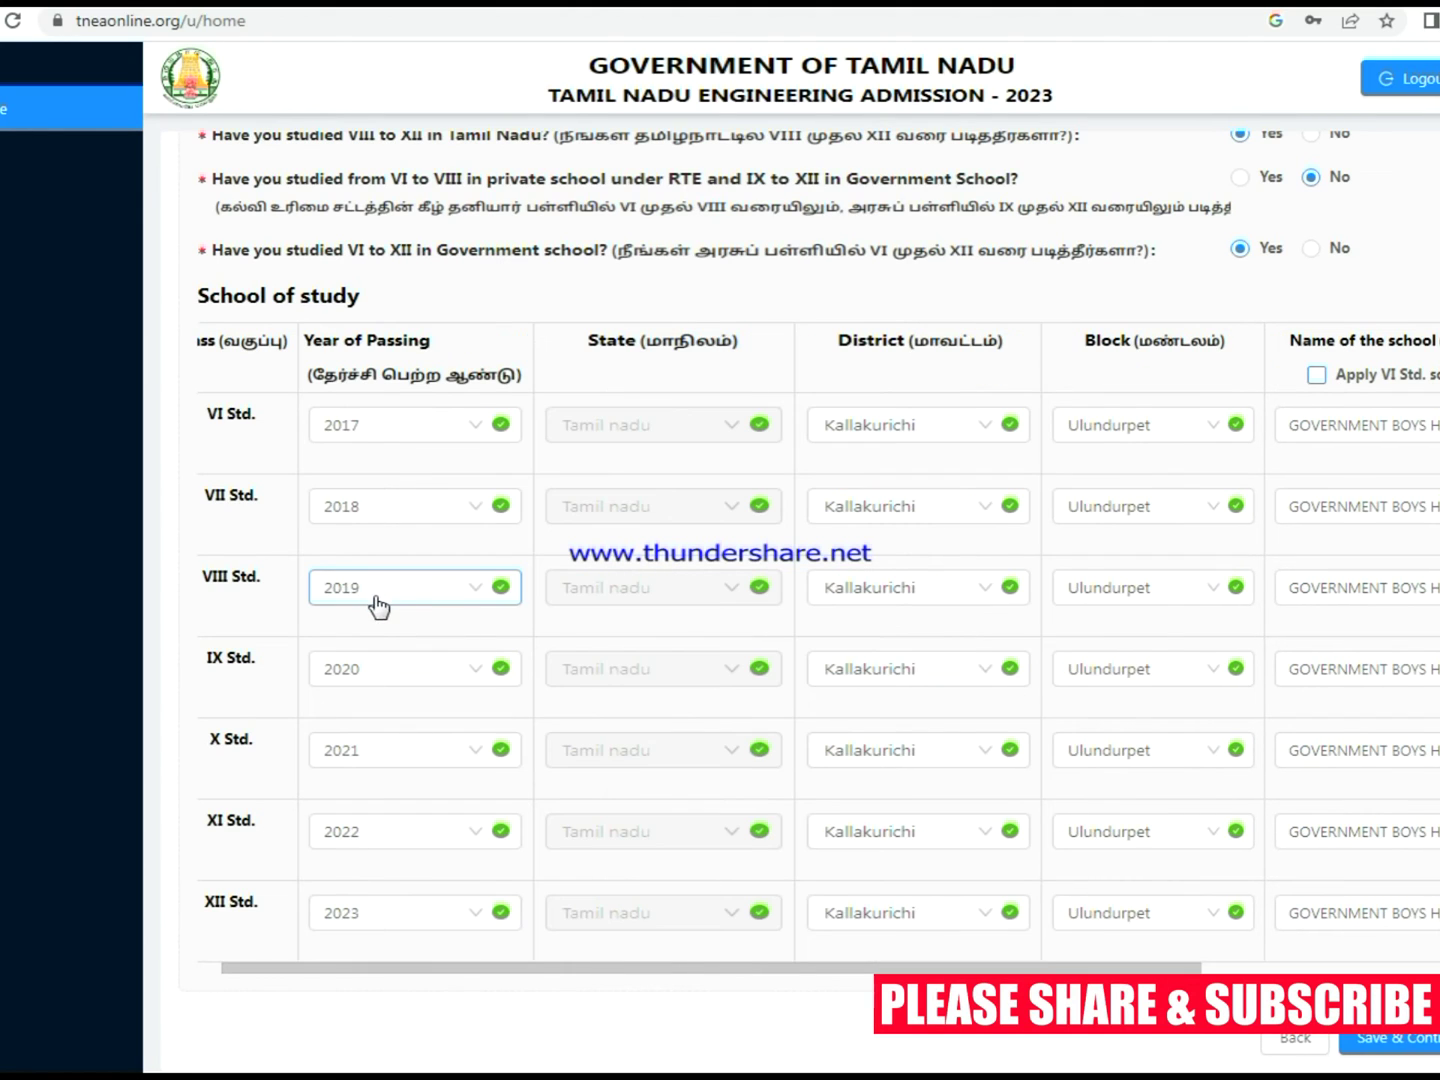
drag(1015, 968, 1307, 968)
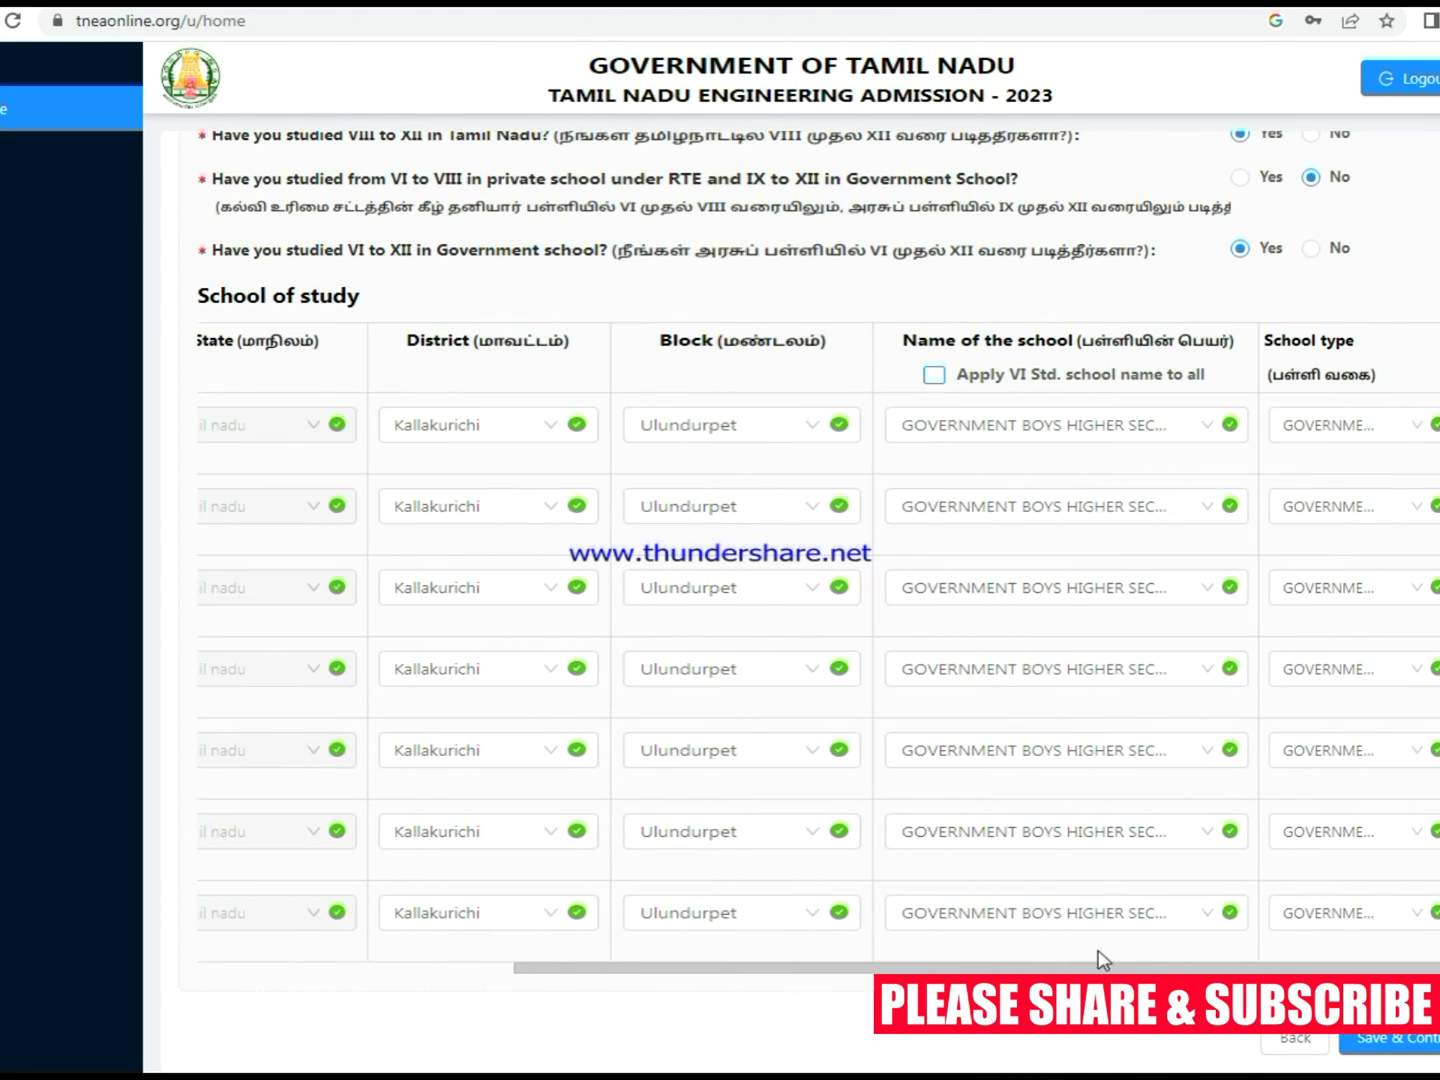
click(1397, 1045)
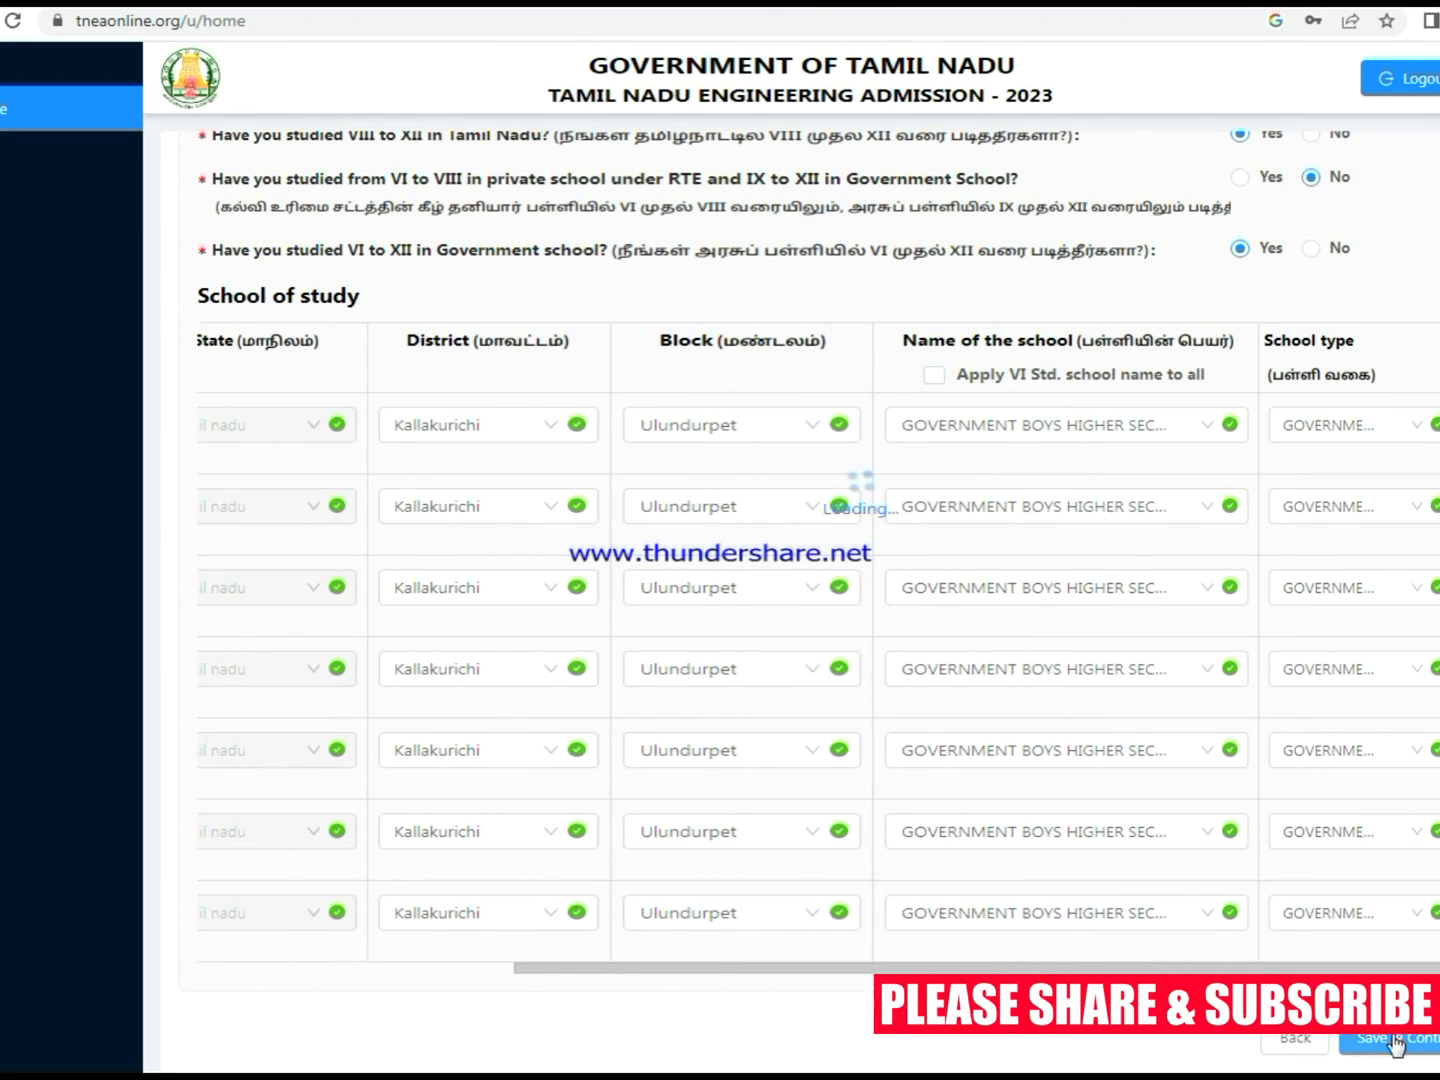
Keep HSC as the qualifying examination and enter the permanent register number.
scroll(1274, 445, down, 2)
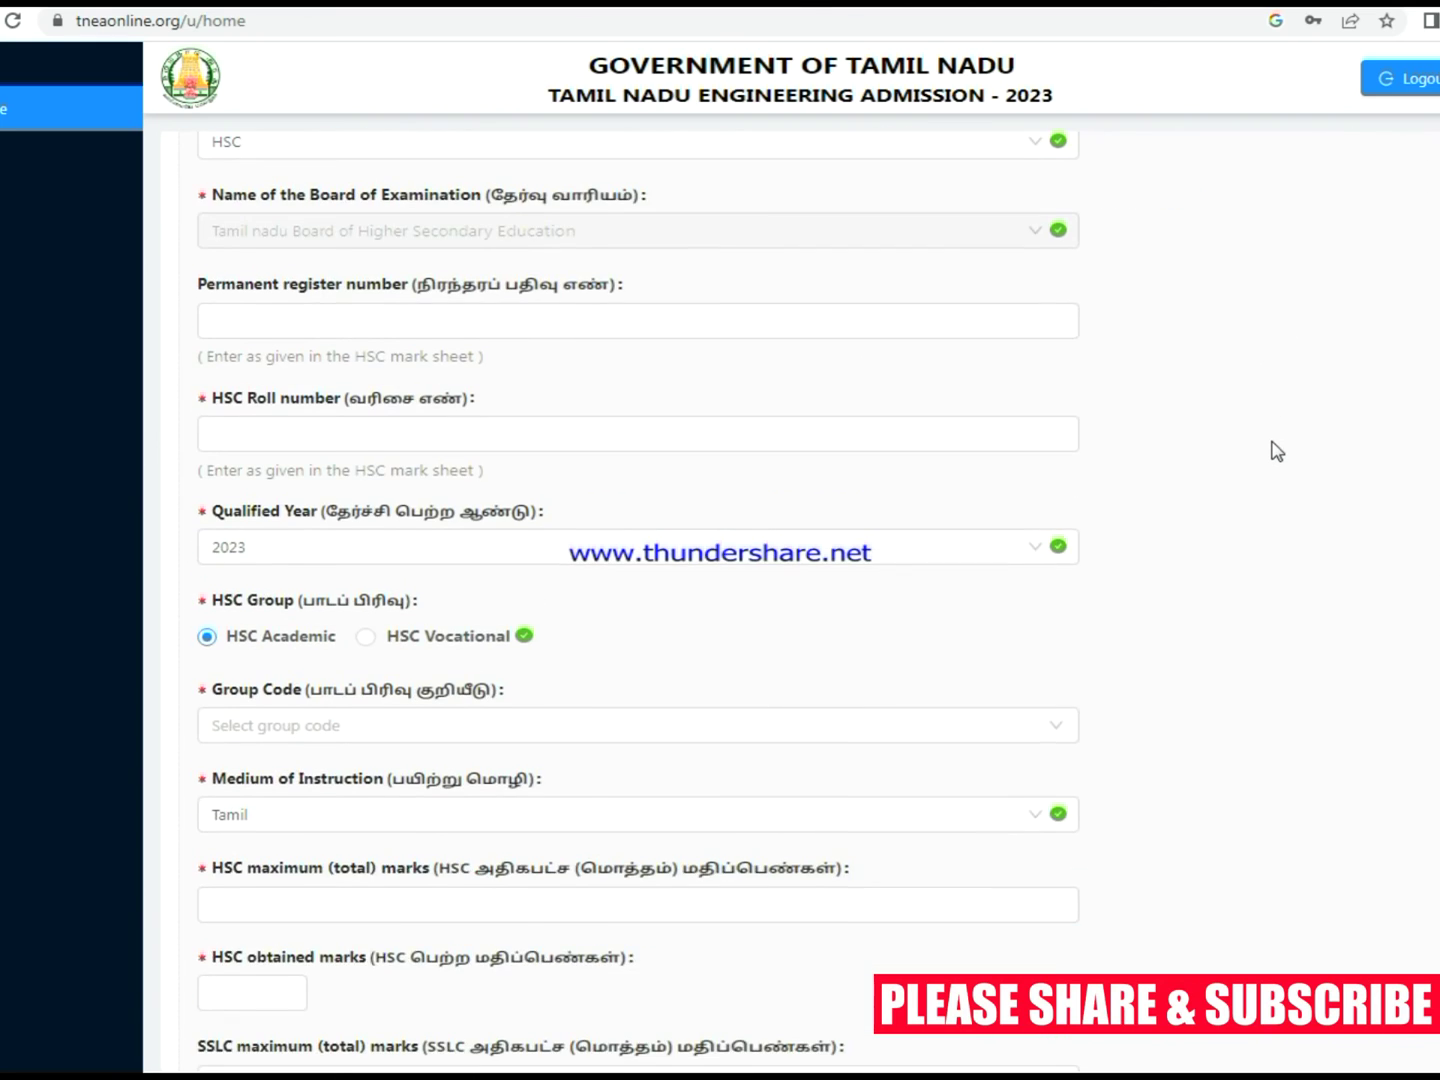
scroll(1274, 445, up, 1)
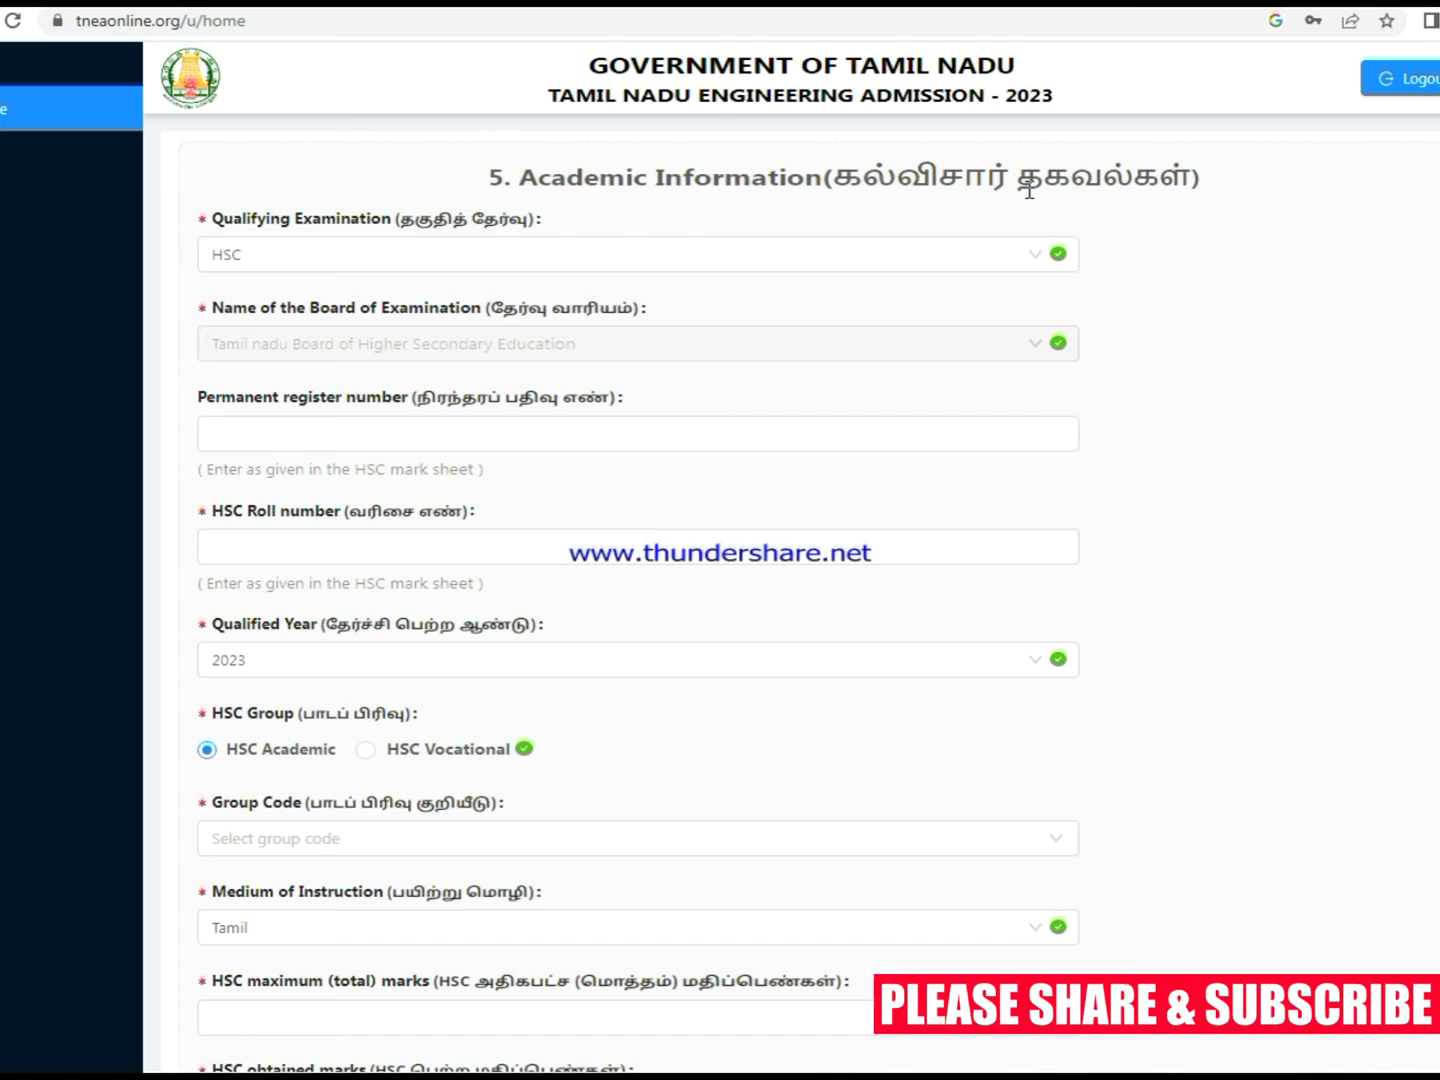
click(283, 254)
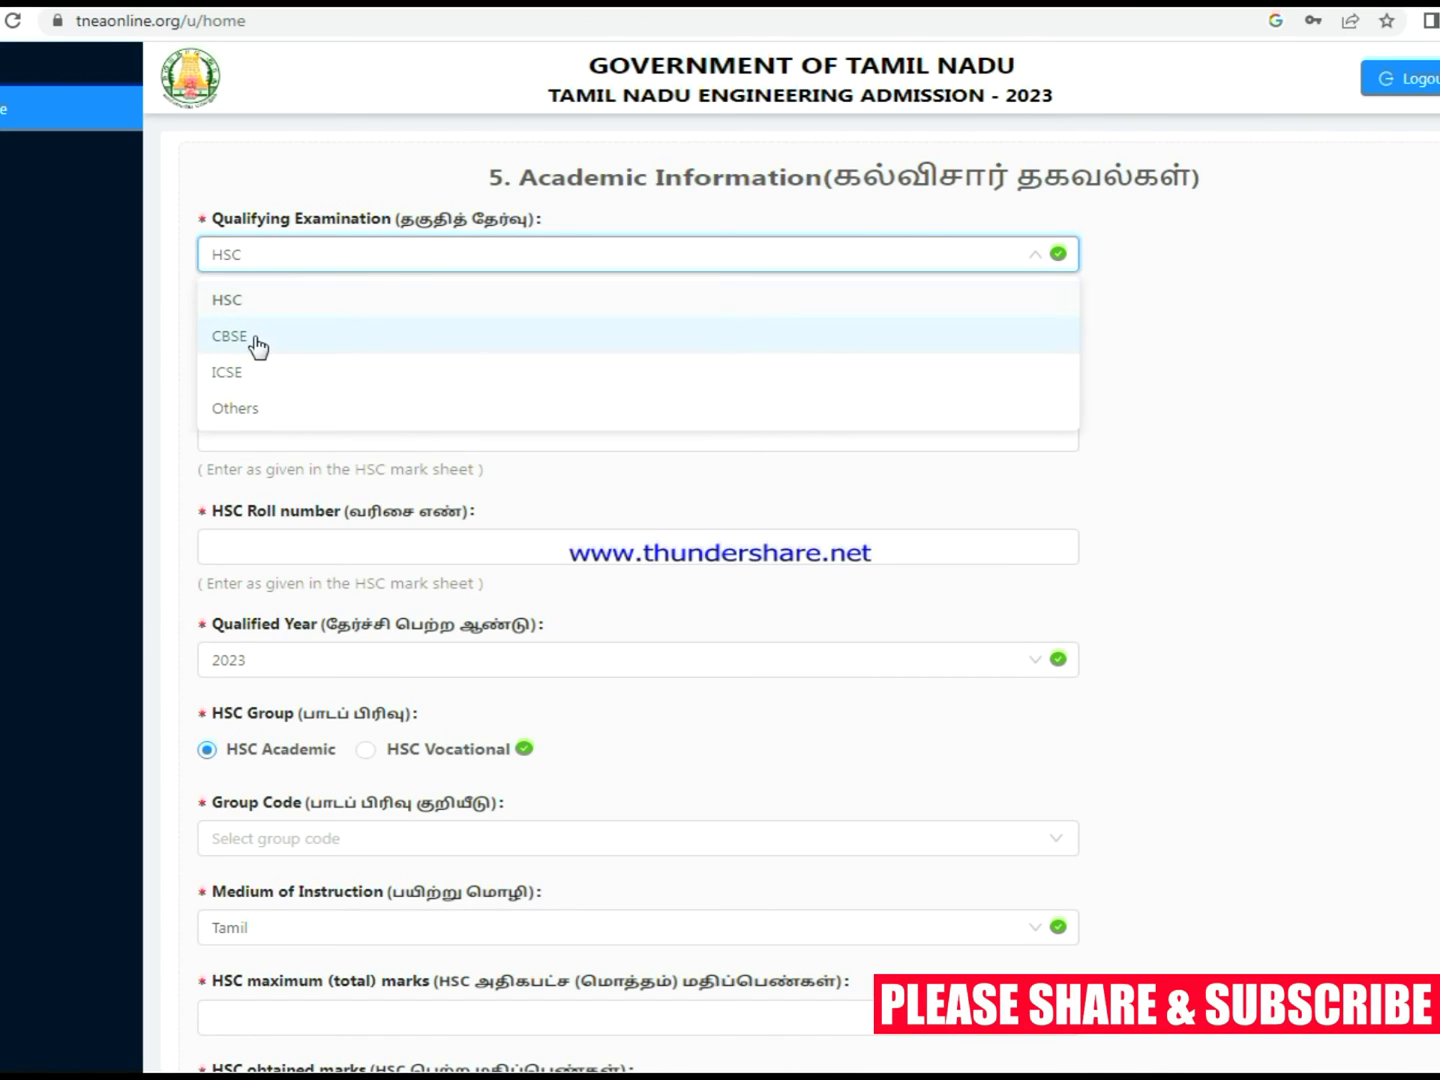
click(290, 272)
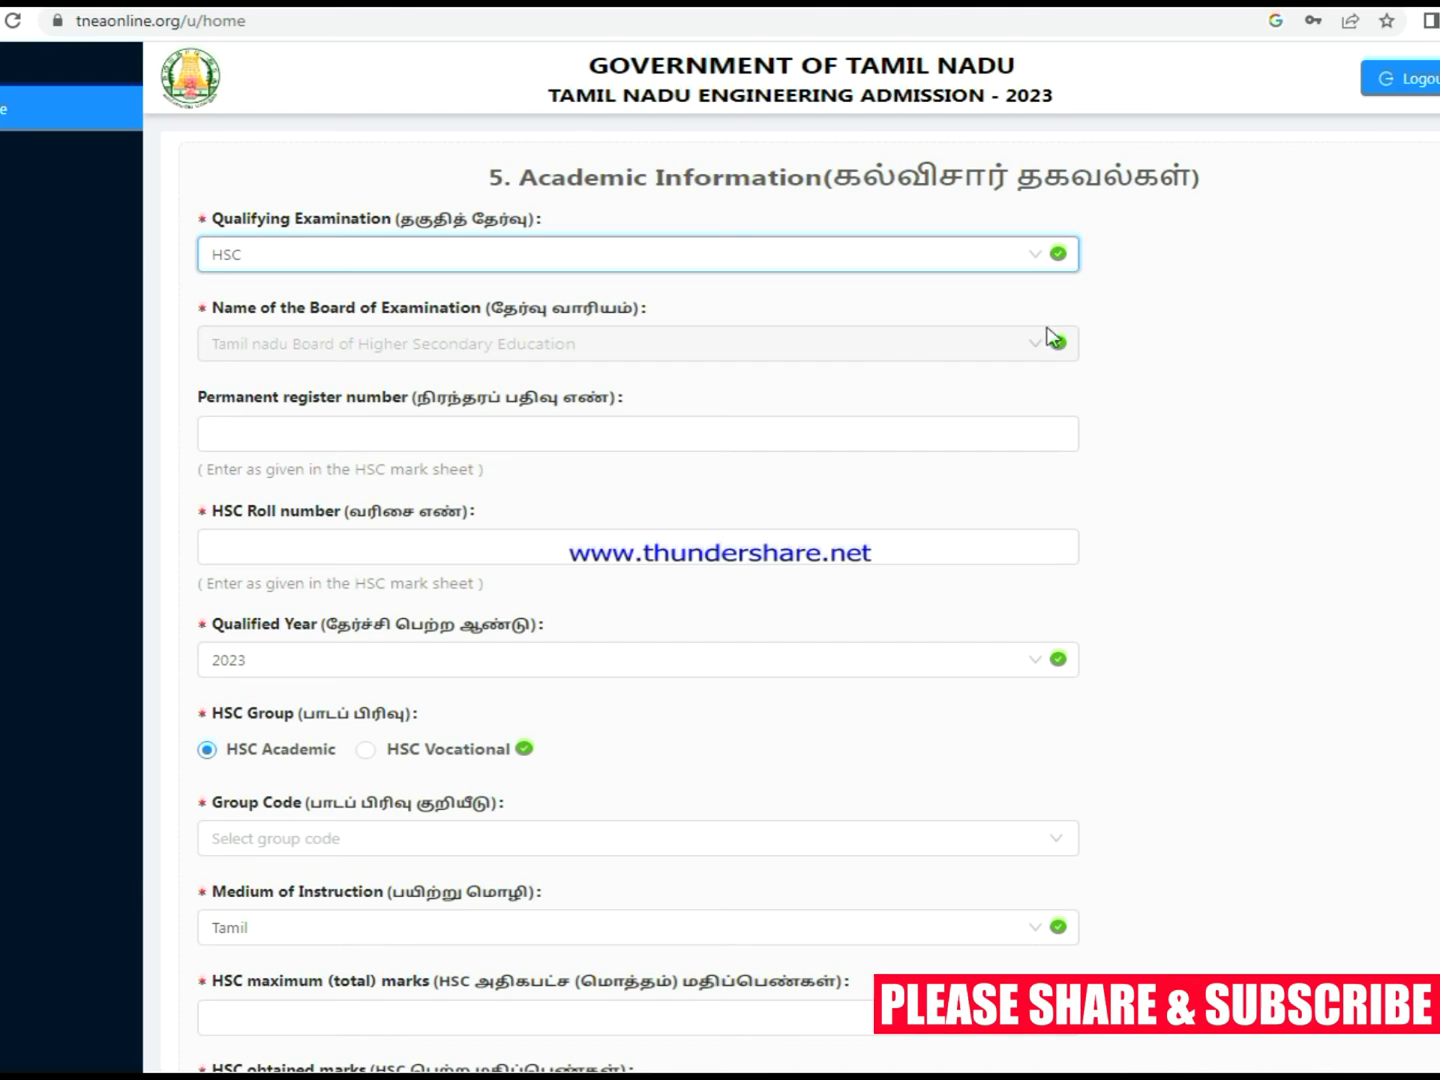
click(434, 444)
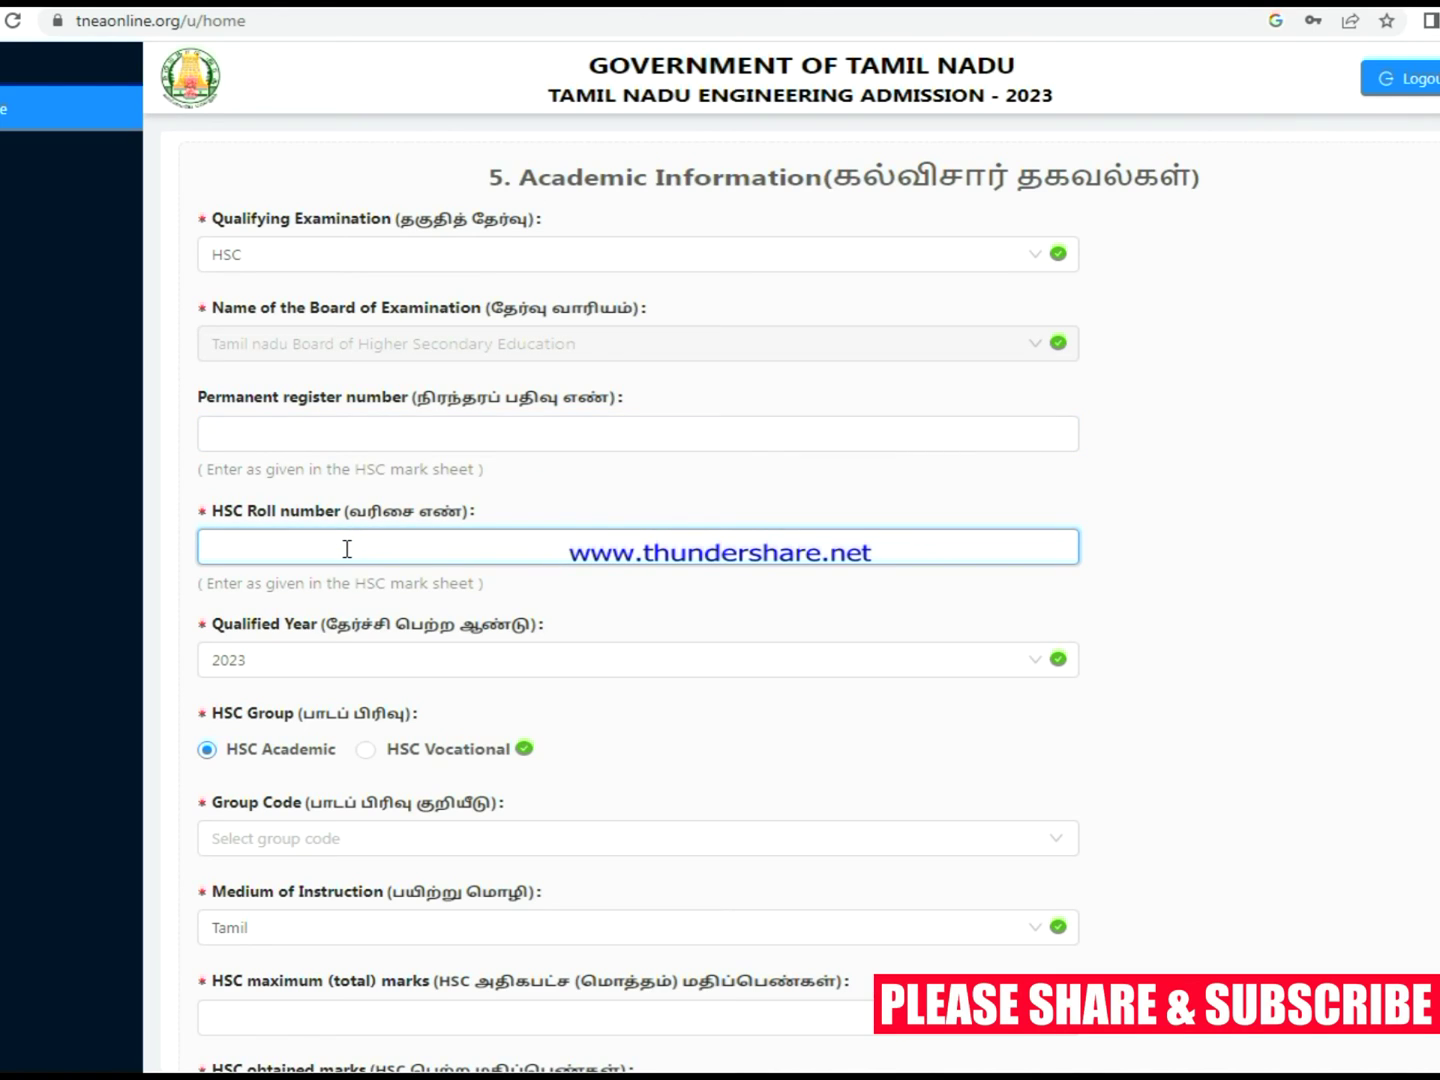
text(123456789)
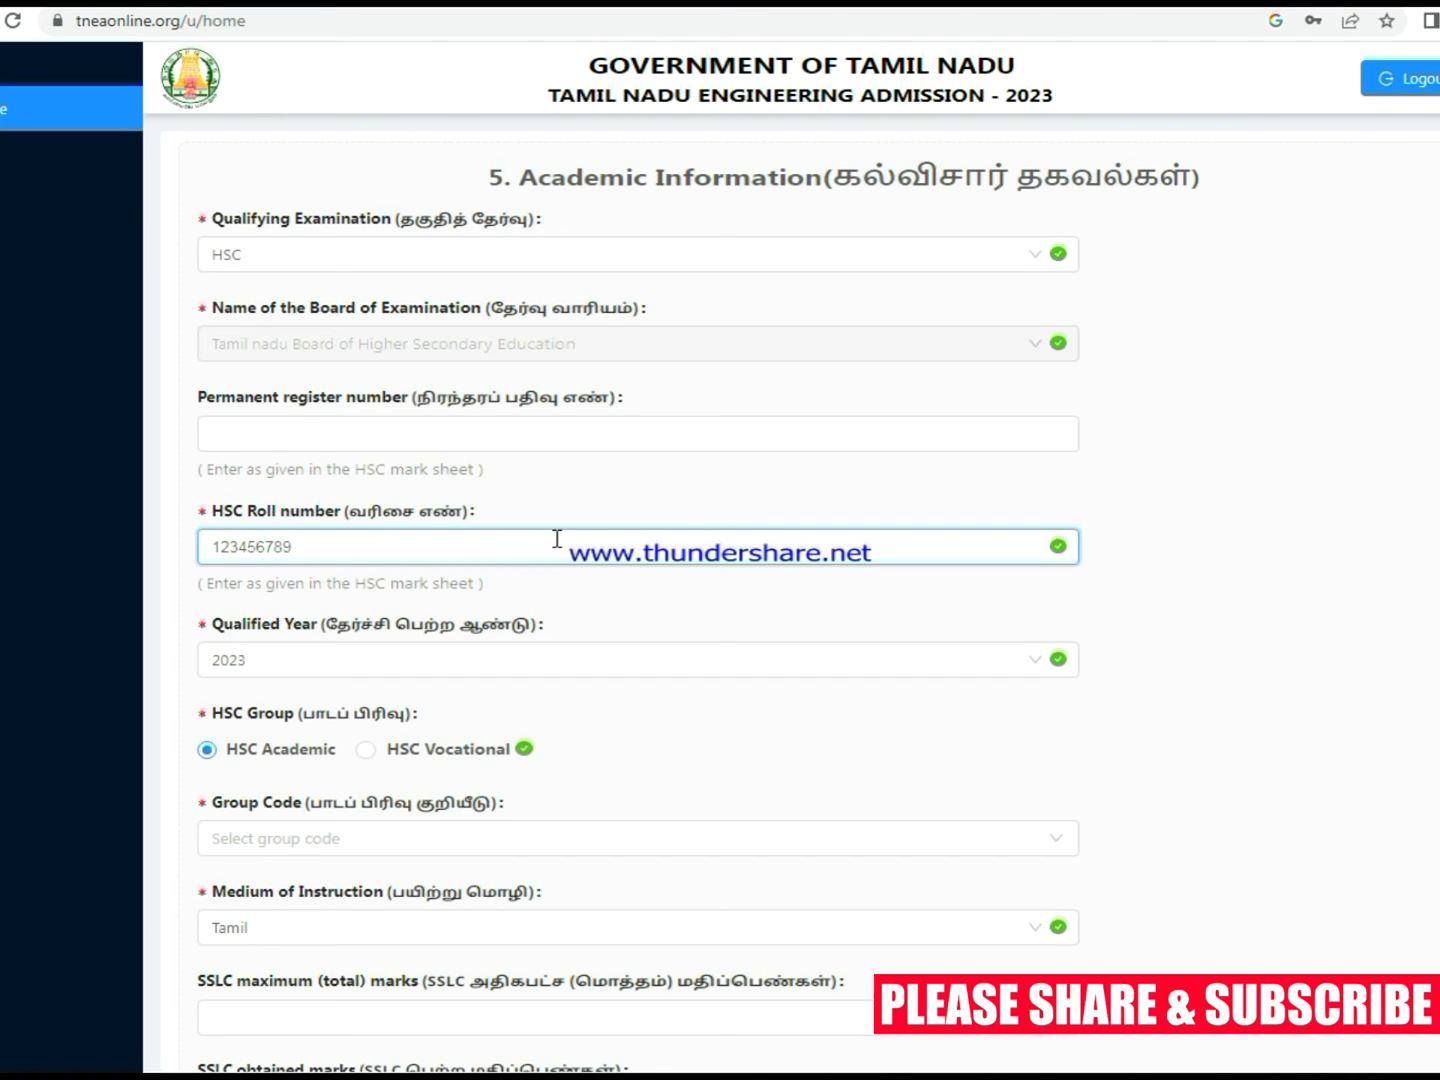
Set qualified year 2023 and group code Physics/ Chemistry/ Maths/ Computer Science.
scroll(643, 579, down, 2)
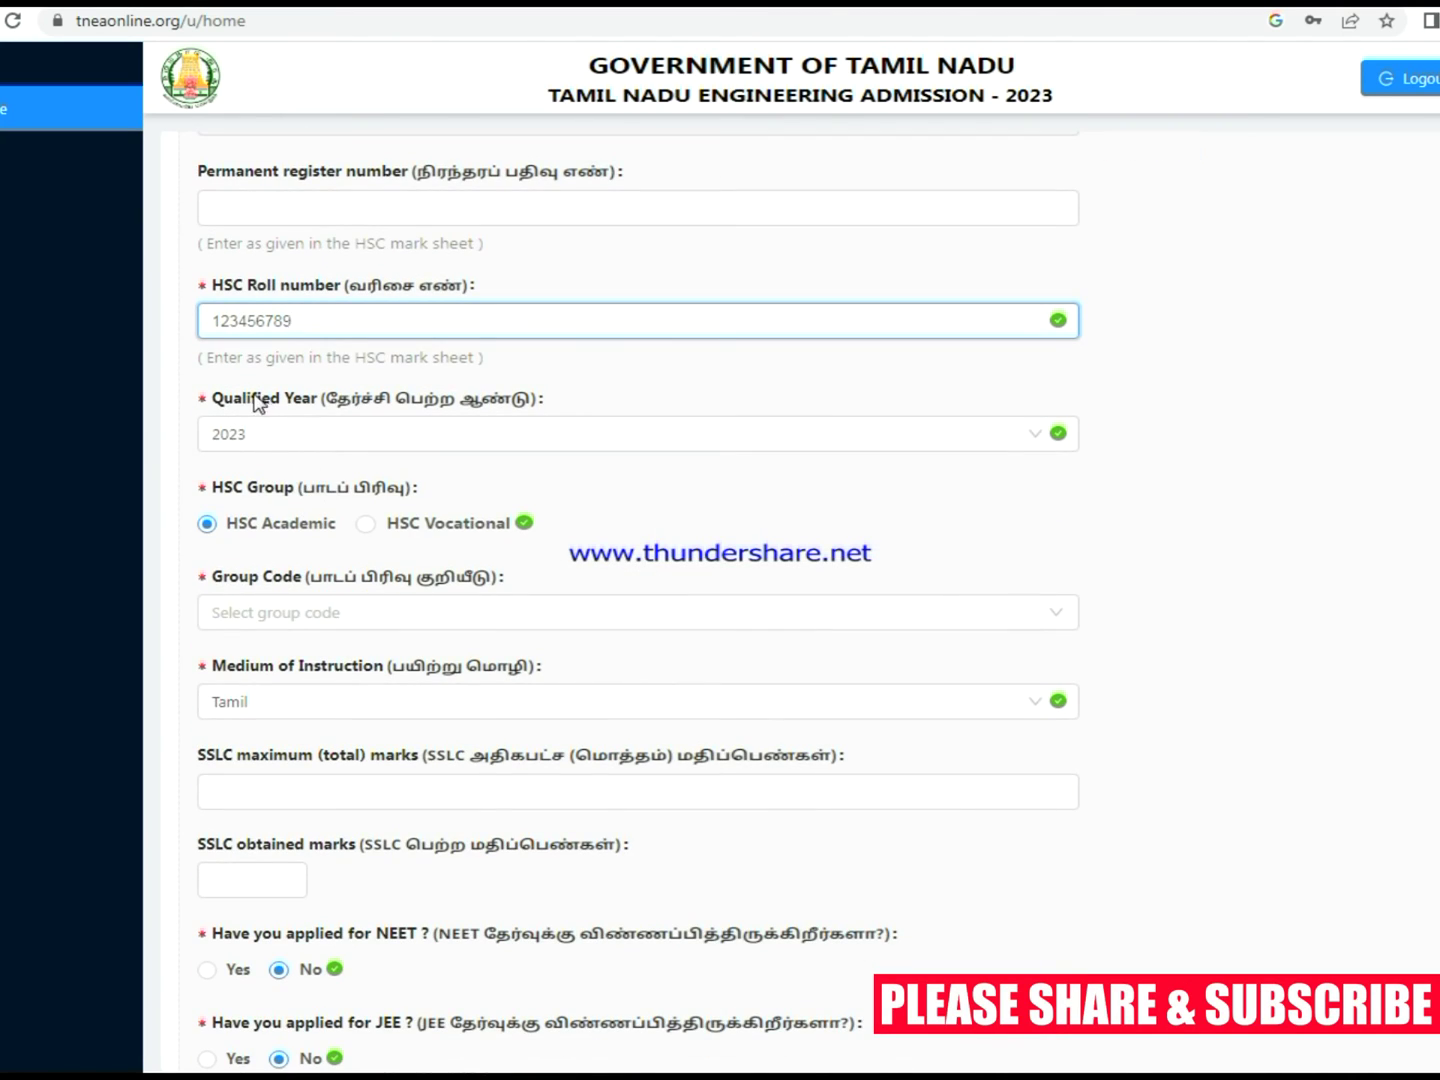
click(349, 440)
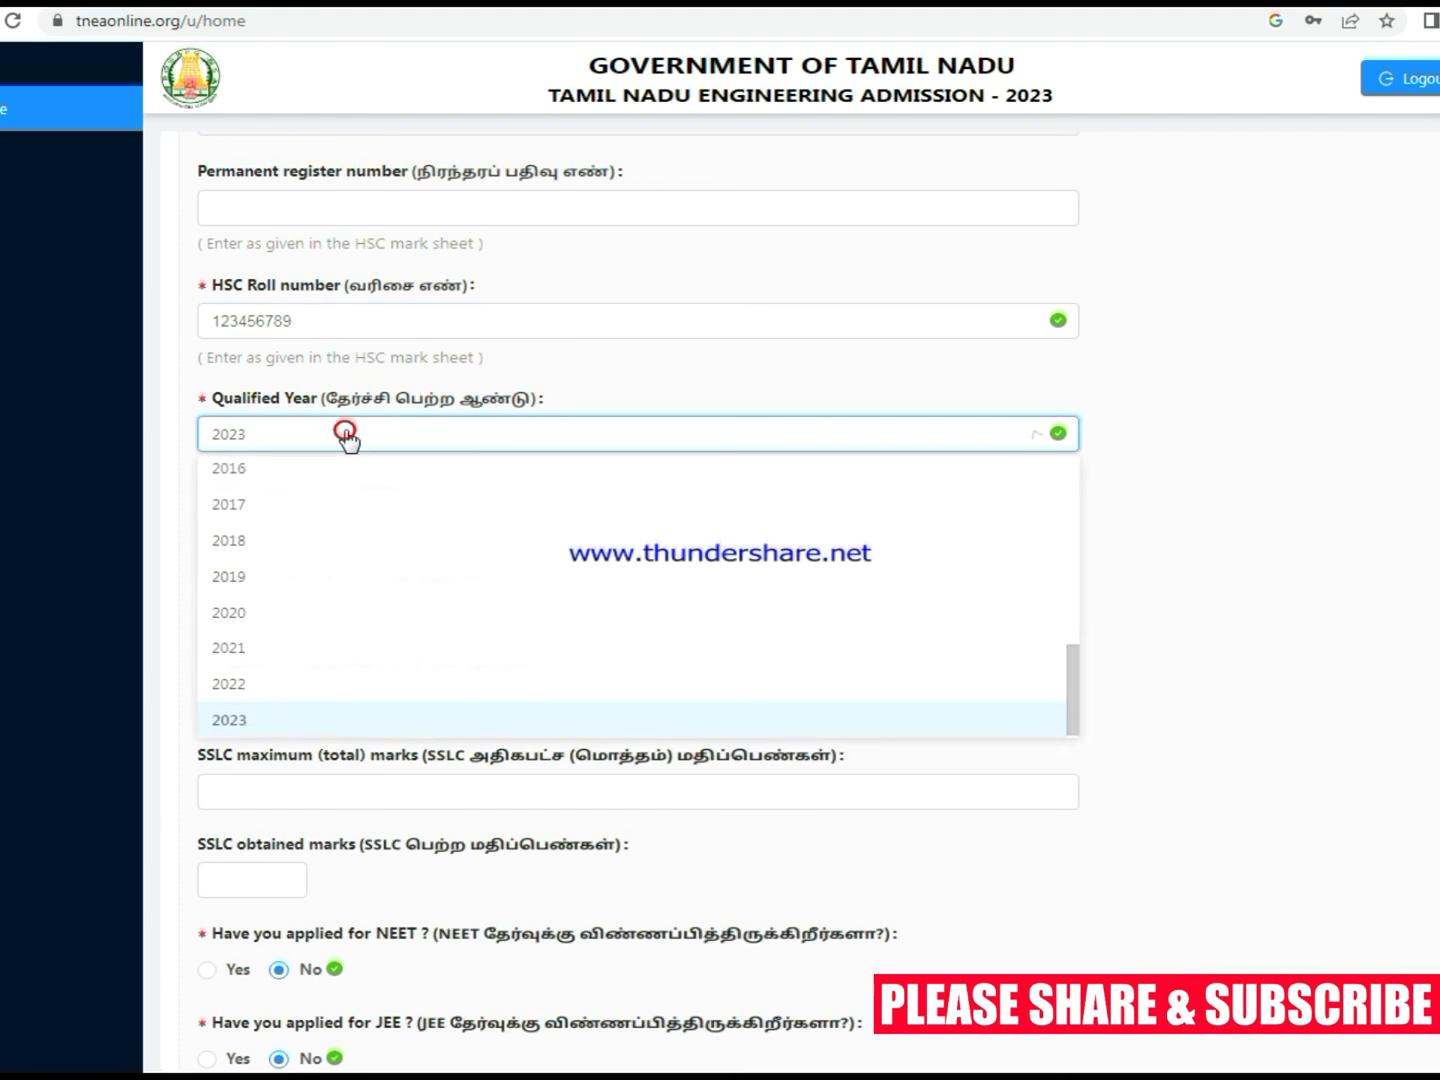
click(229, 721)
scroll(1322, 595, down, 2)
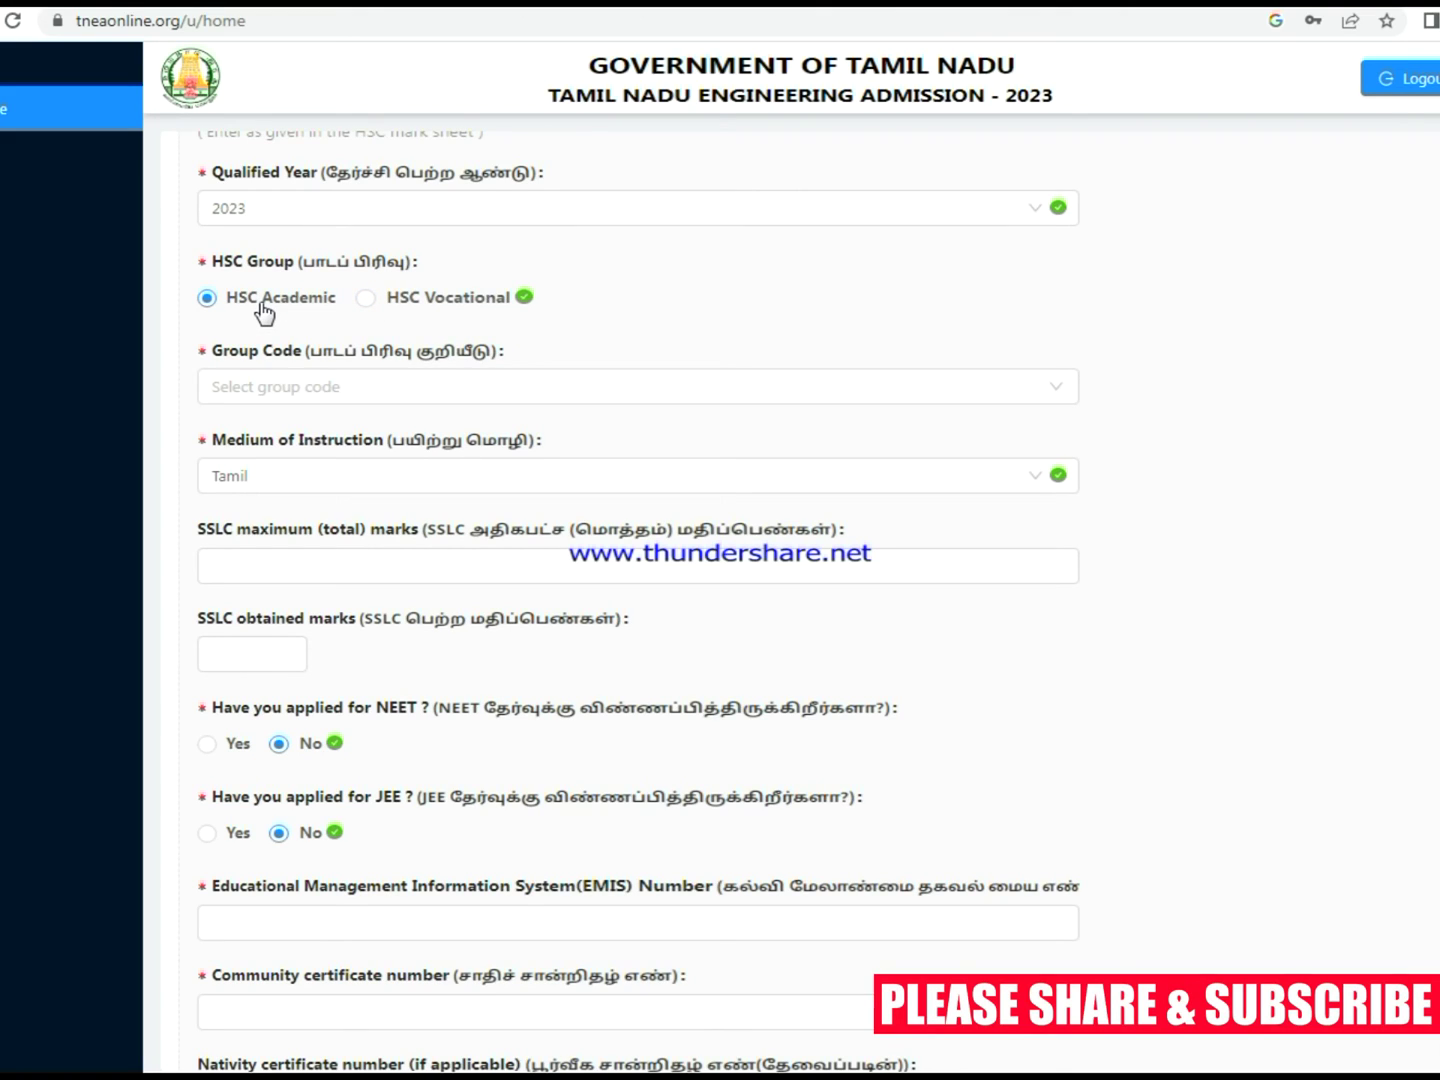
click(360, 392)
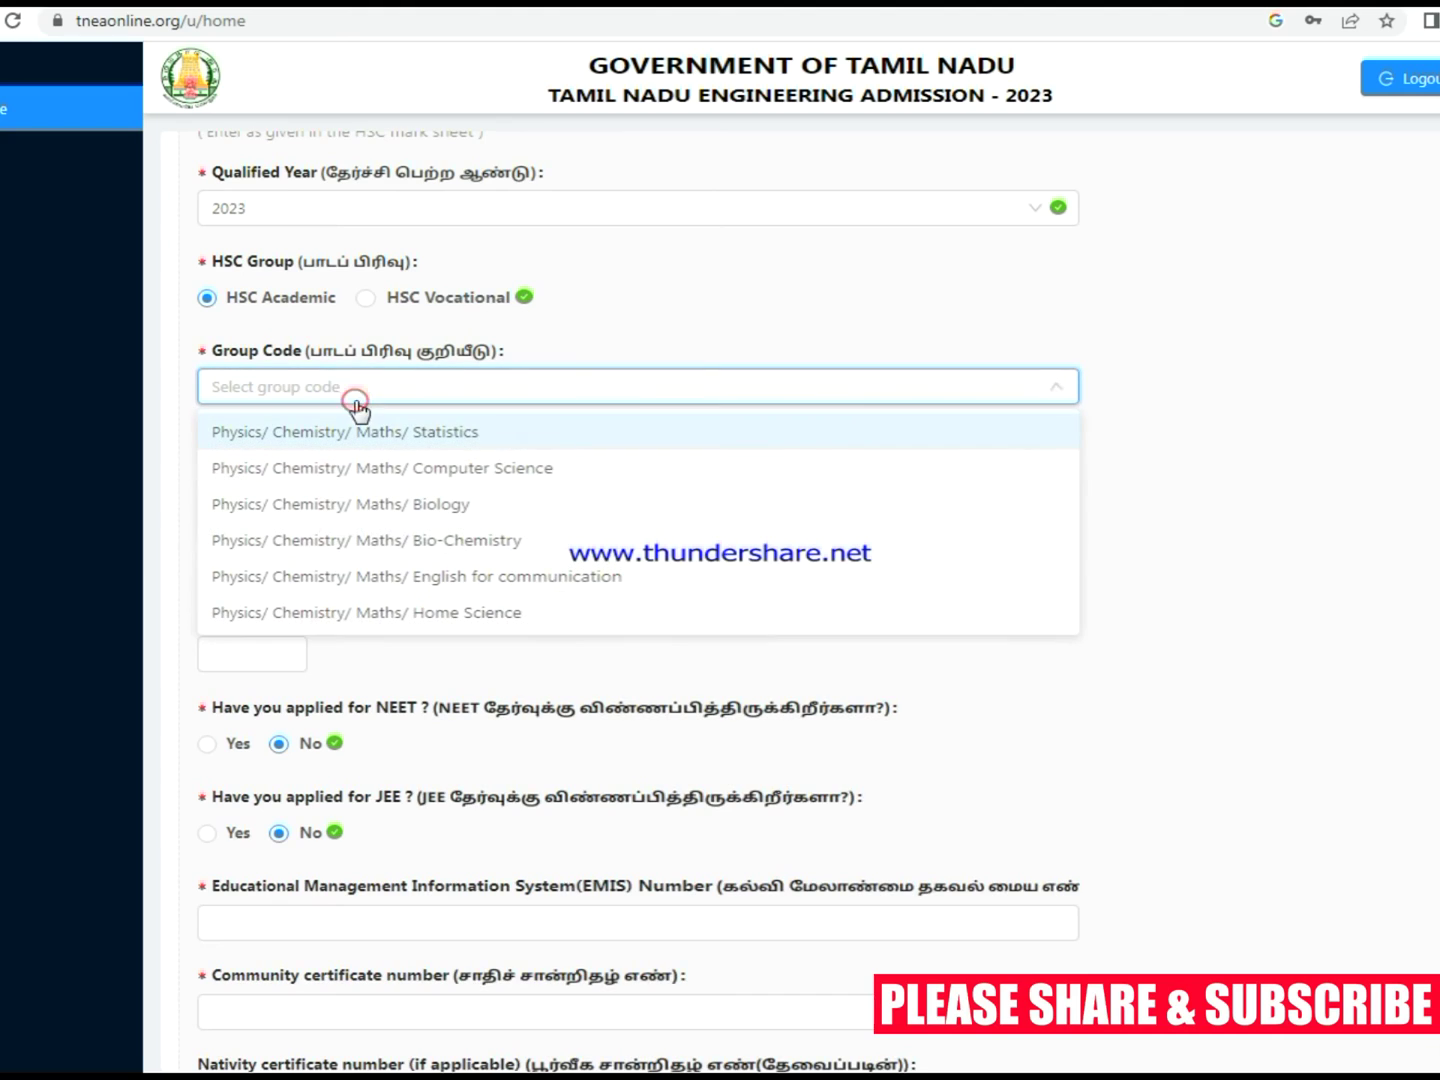
click(325, 470)
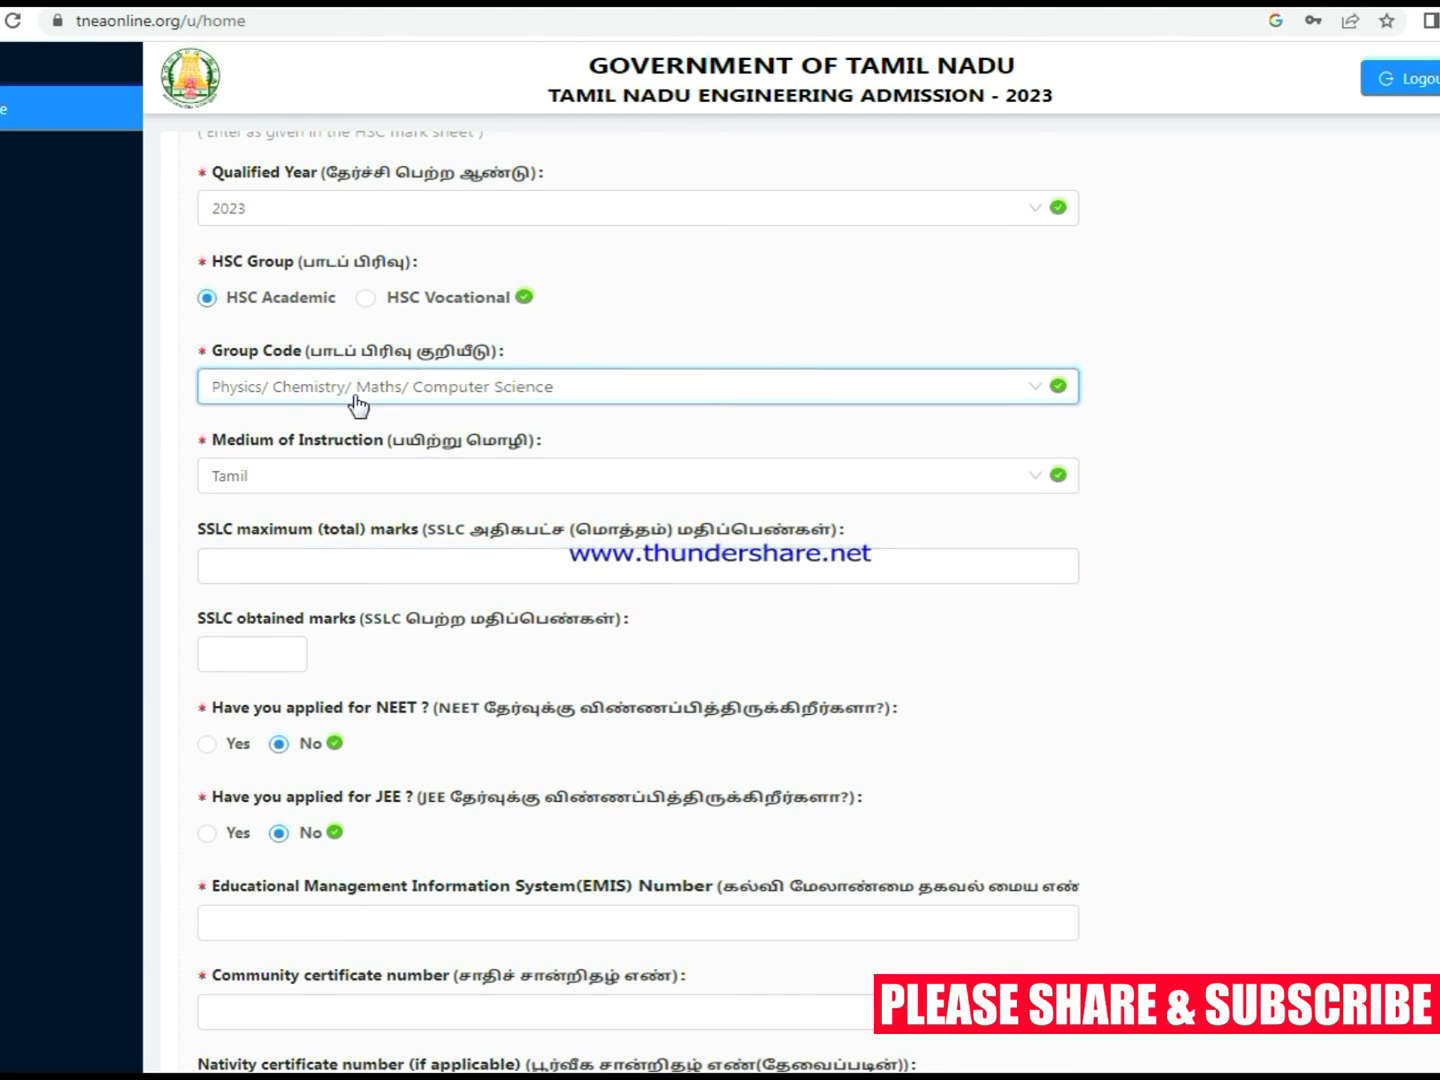
click(604, 390)
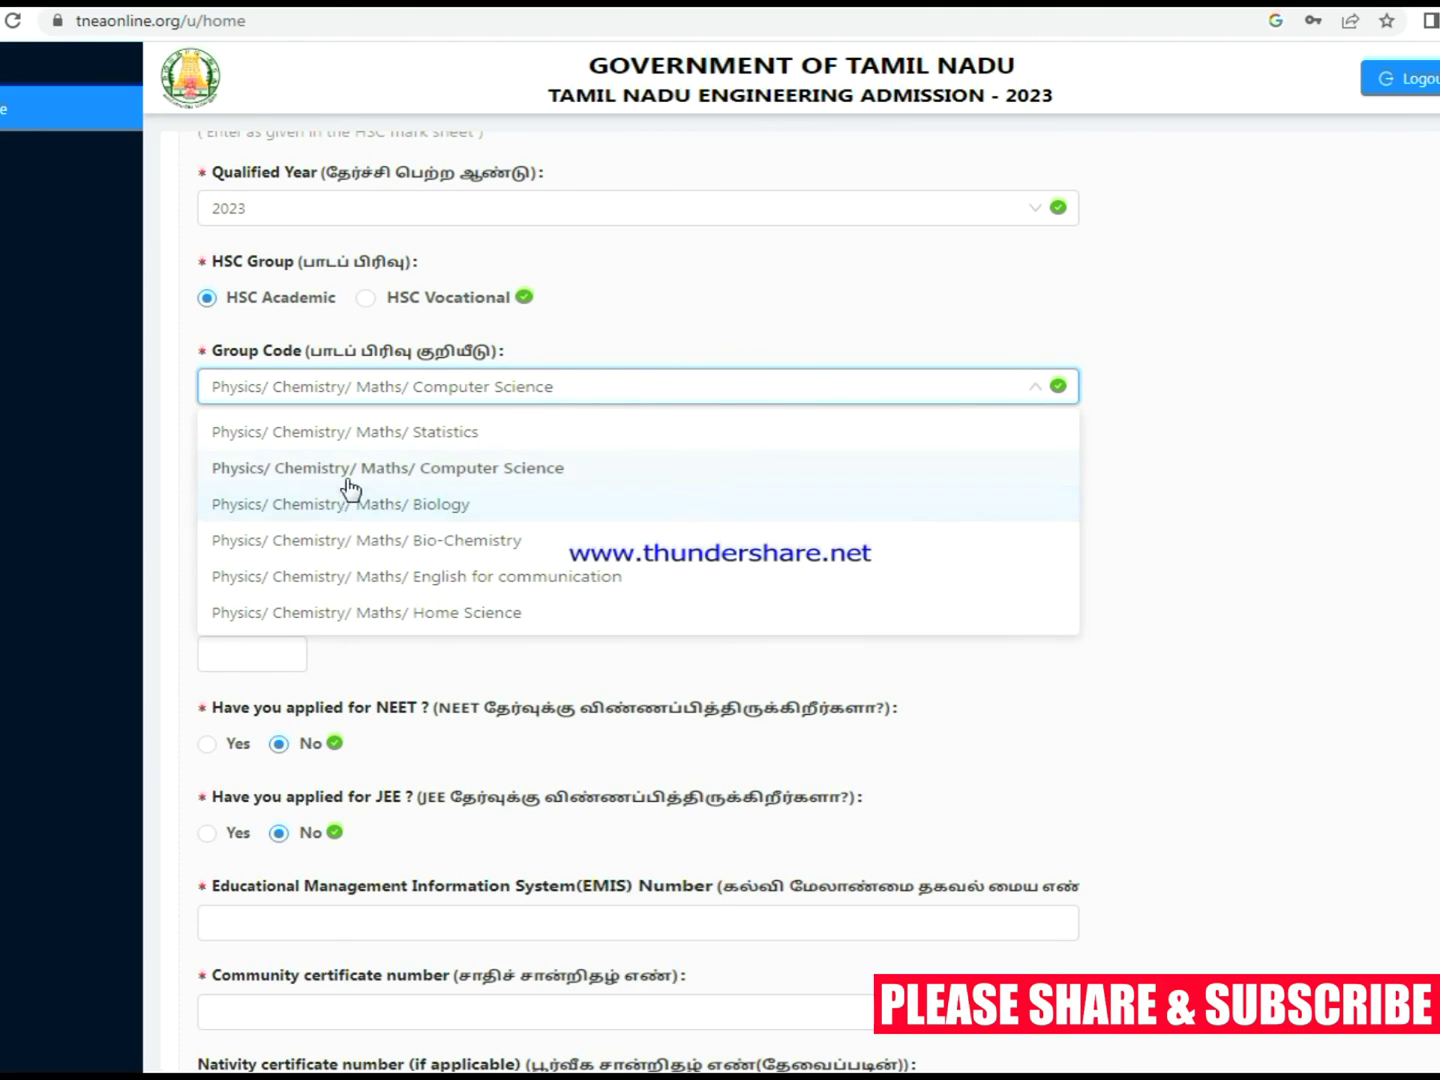
click(607, 400)
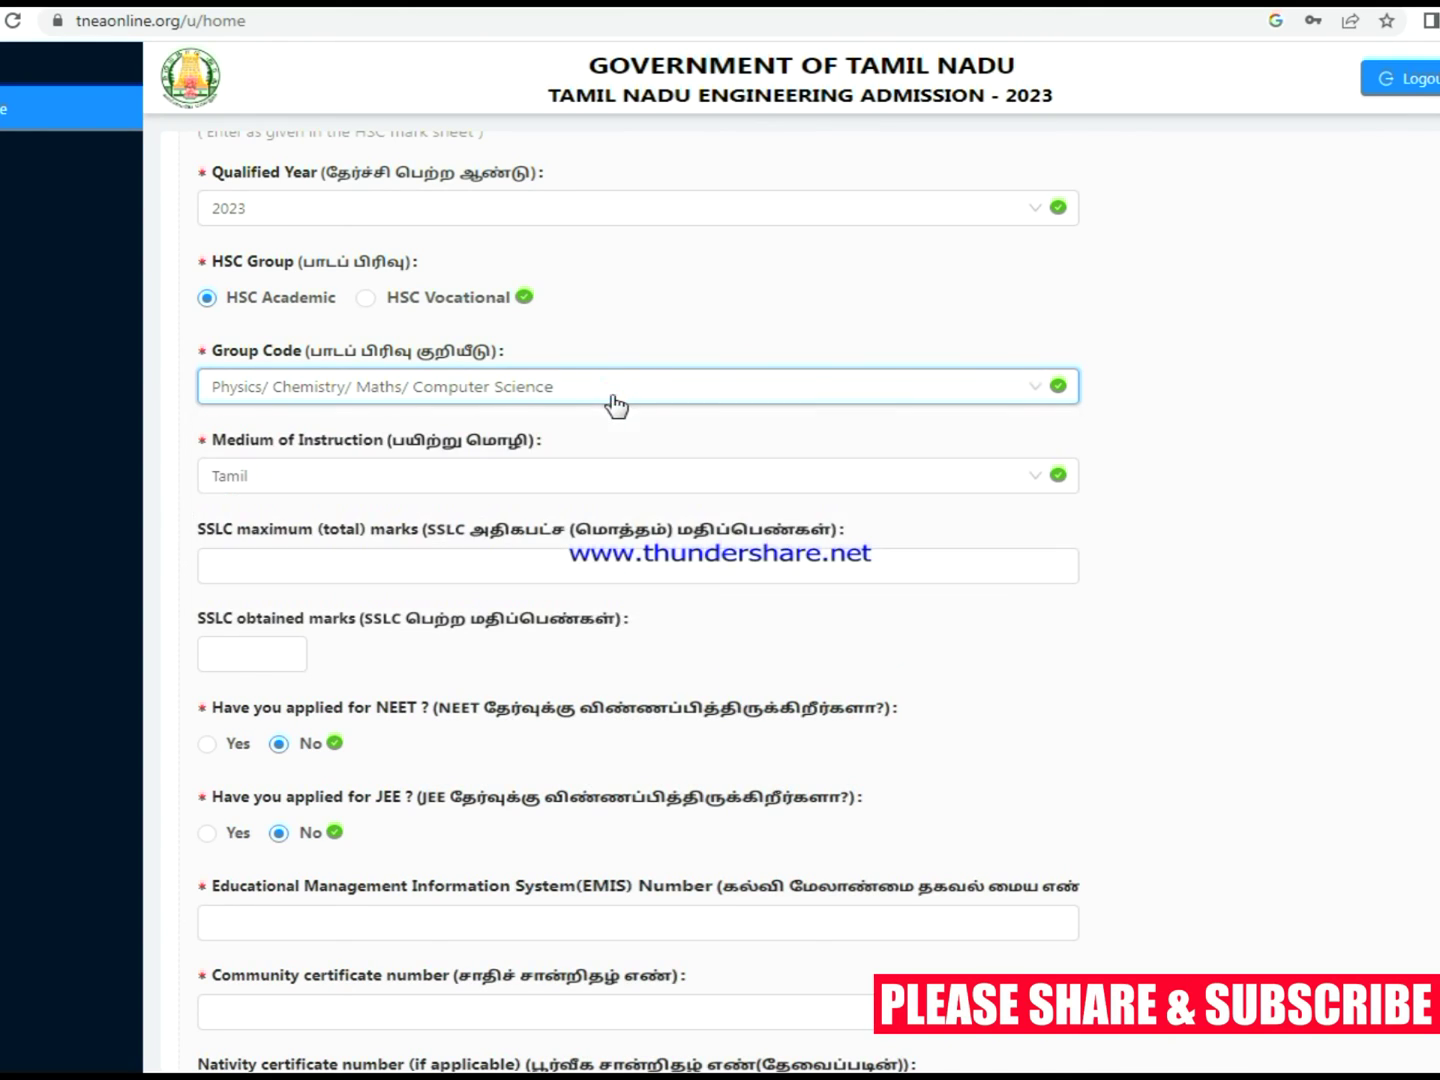
Enter SSLC maximum marks 500 and obtained marks 450.
click(274, 569)
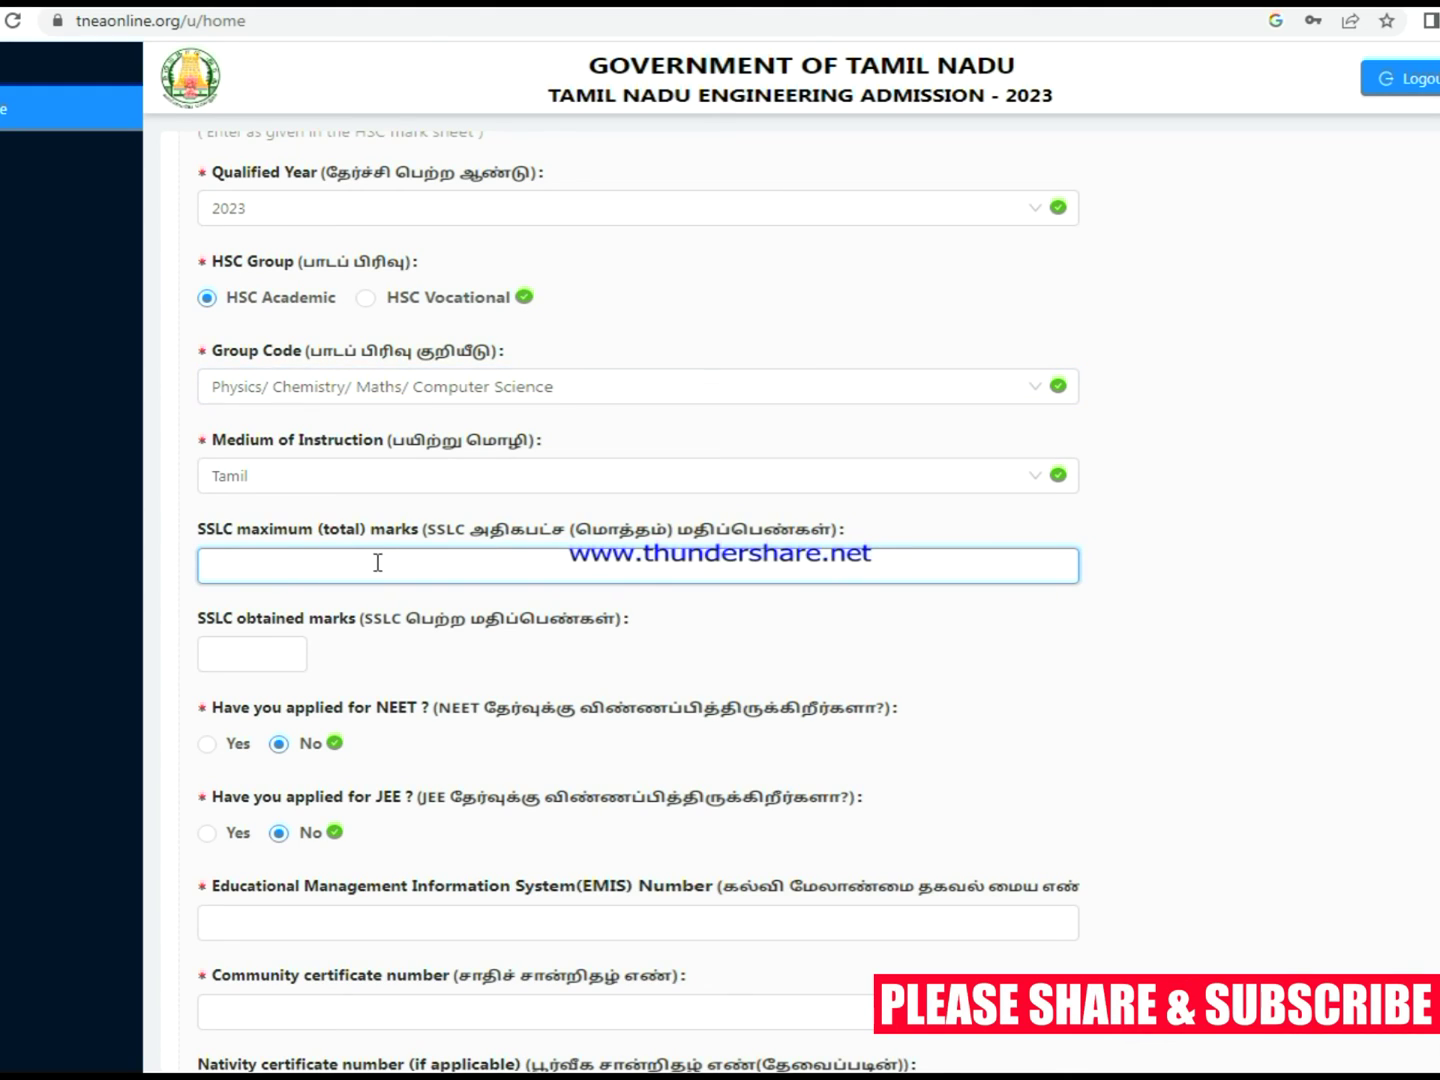
text(500)
click(272, 651)
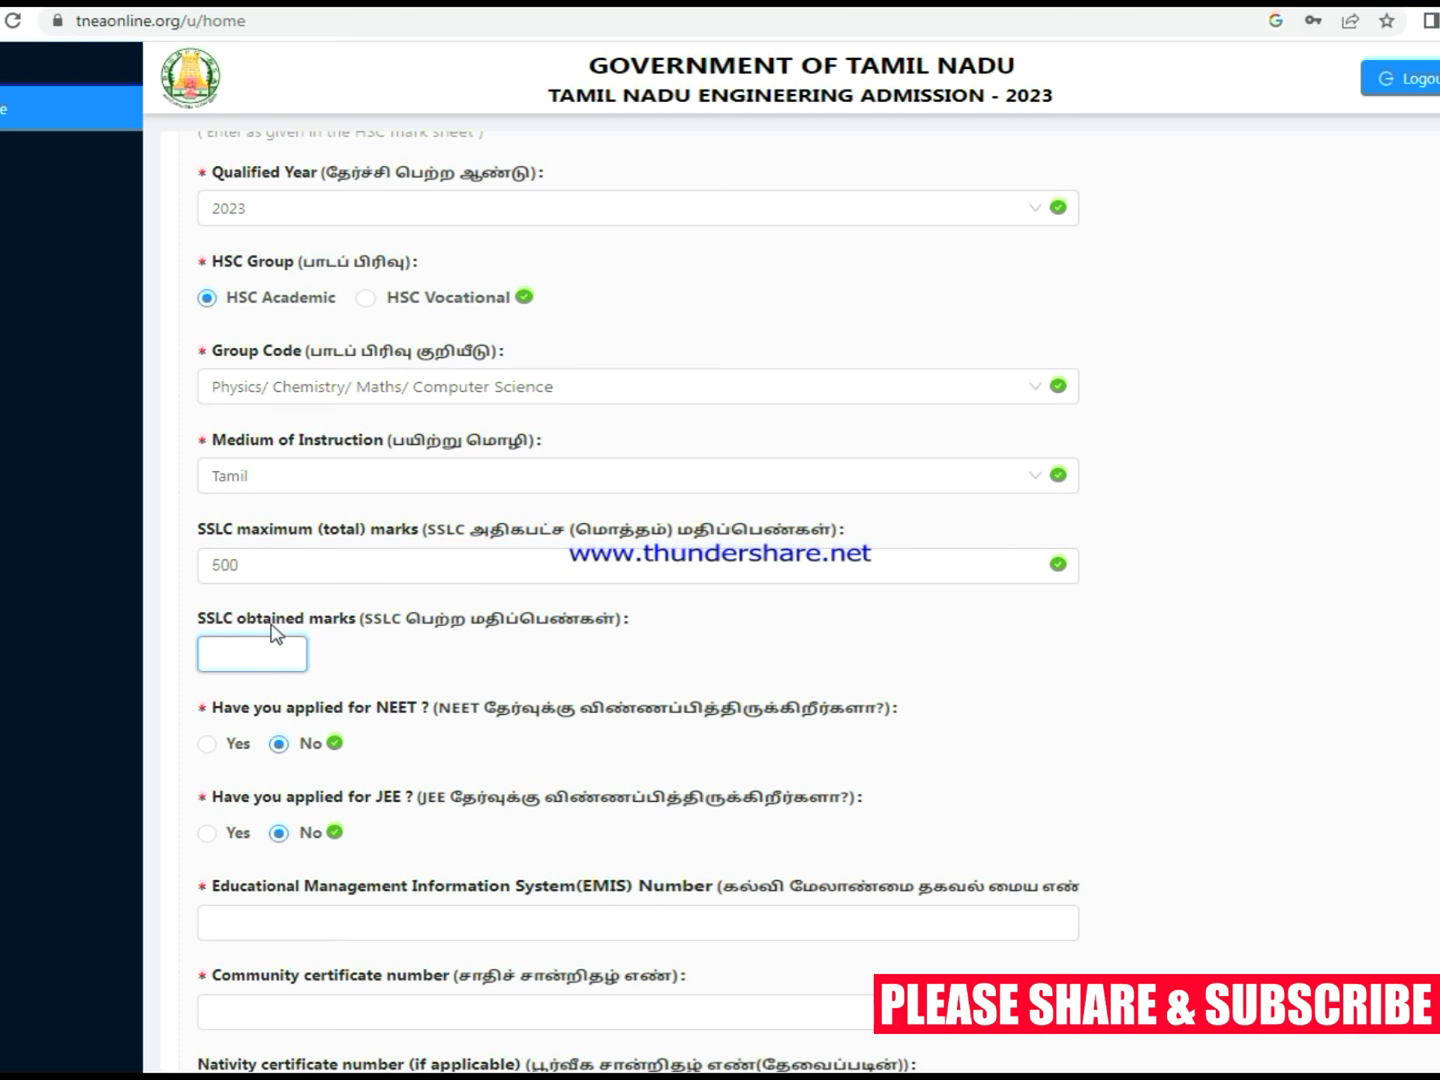
text(450)
scroll(722, 401, down, 1)
scroll(722, 401, down, 1)
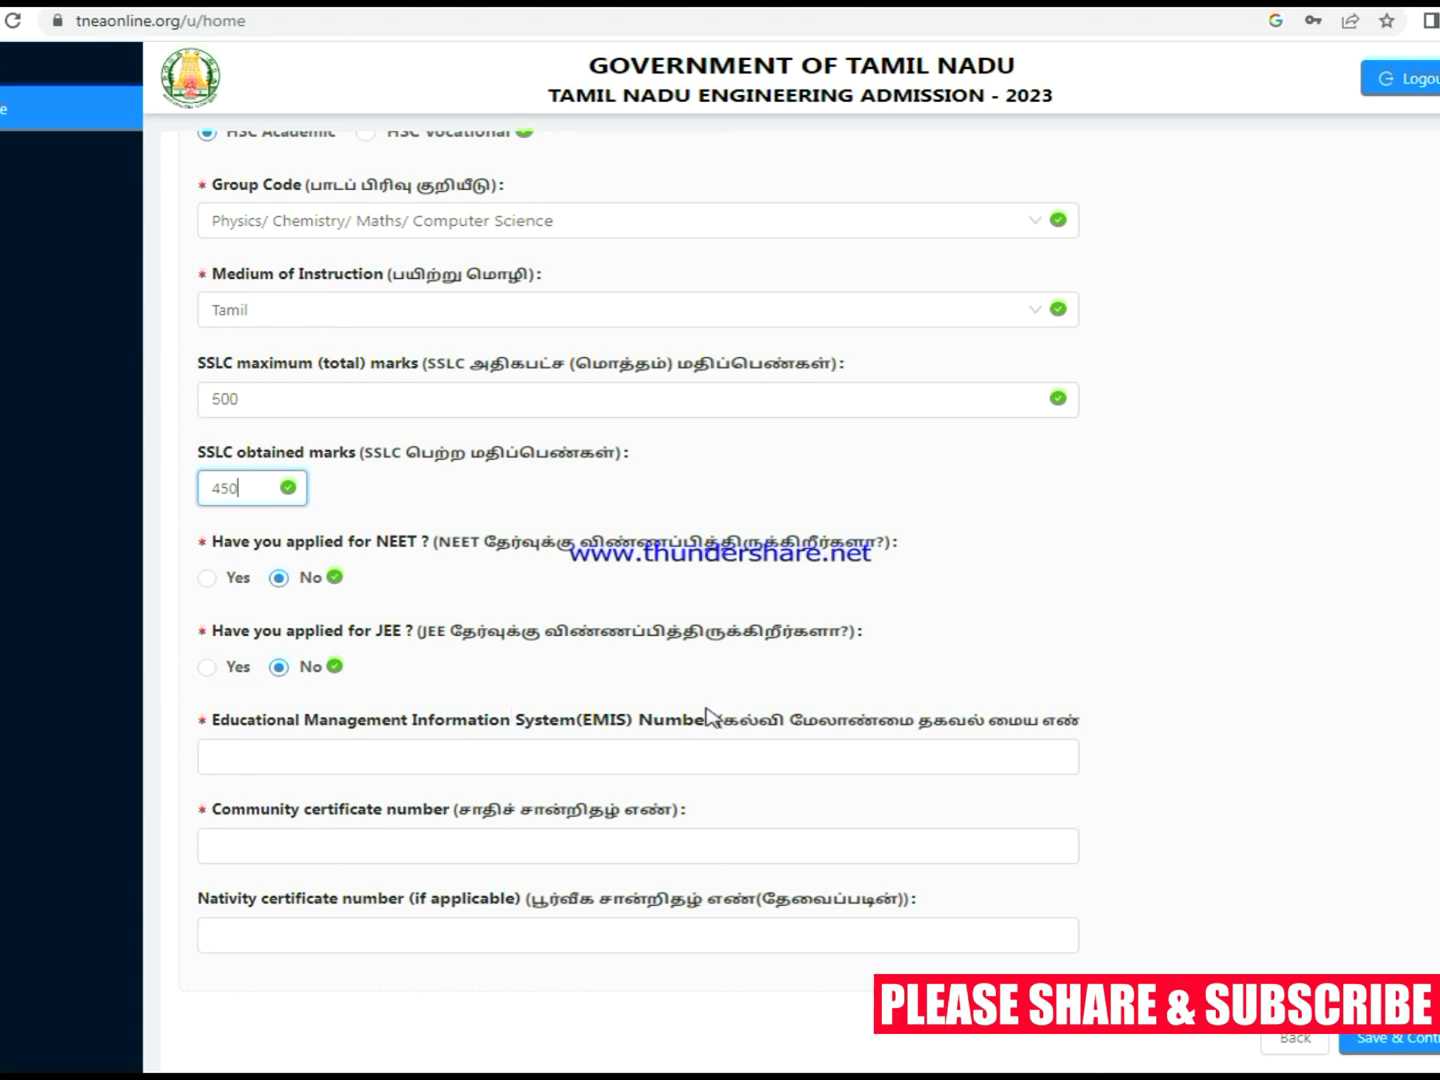
Fill in the EMIS number, community certificate number and nativity certificate number.
click(649, 759)
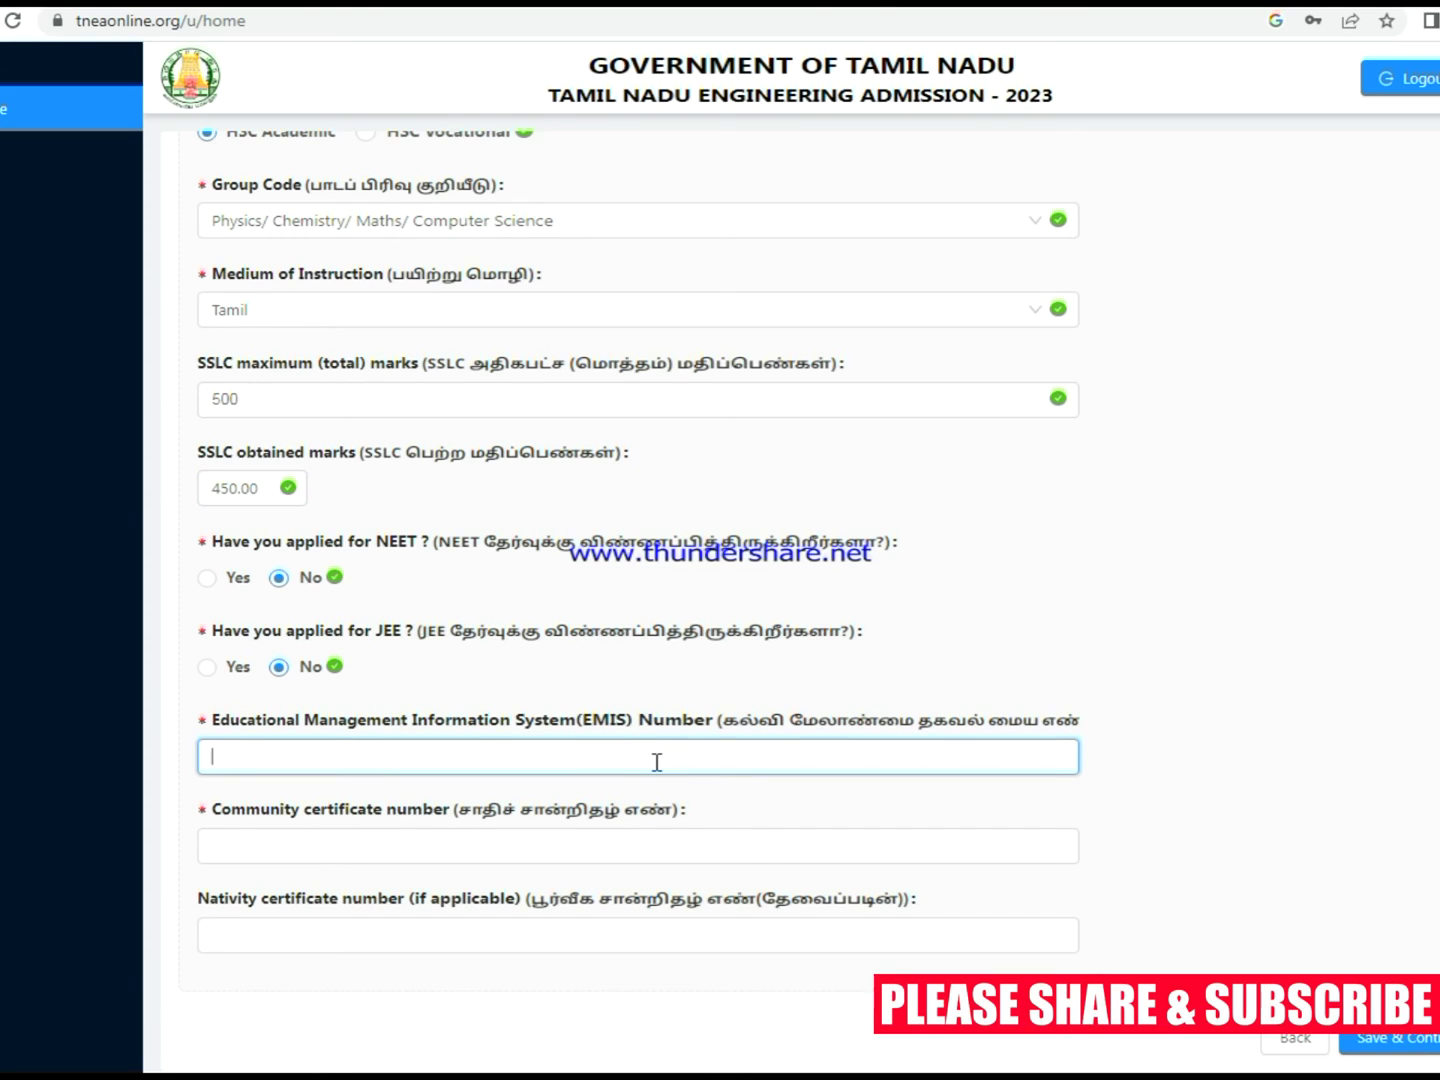
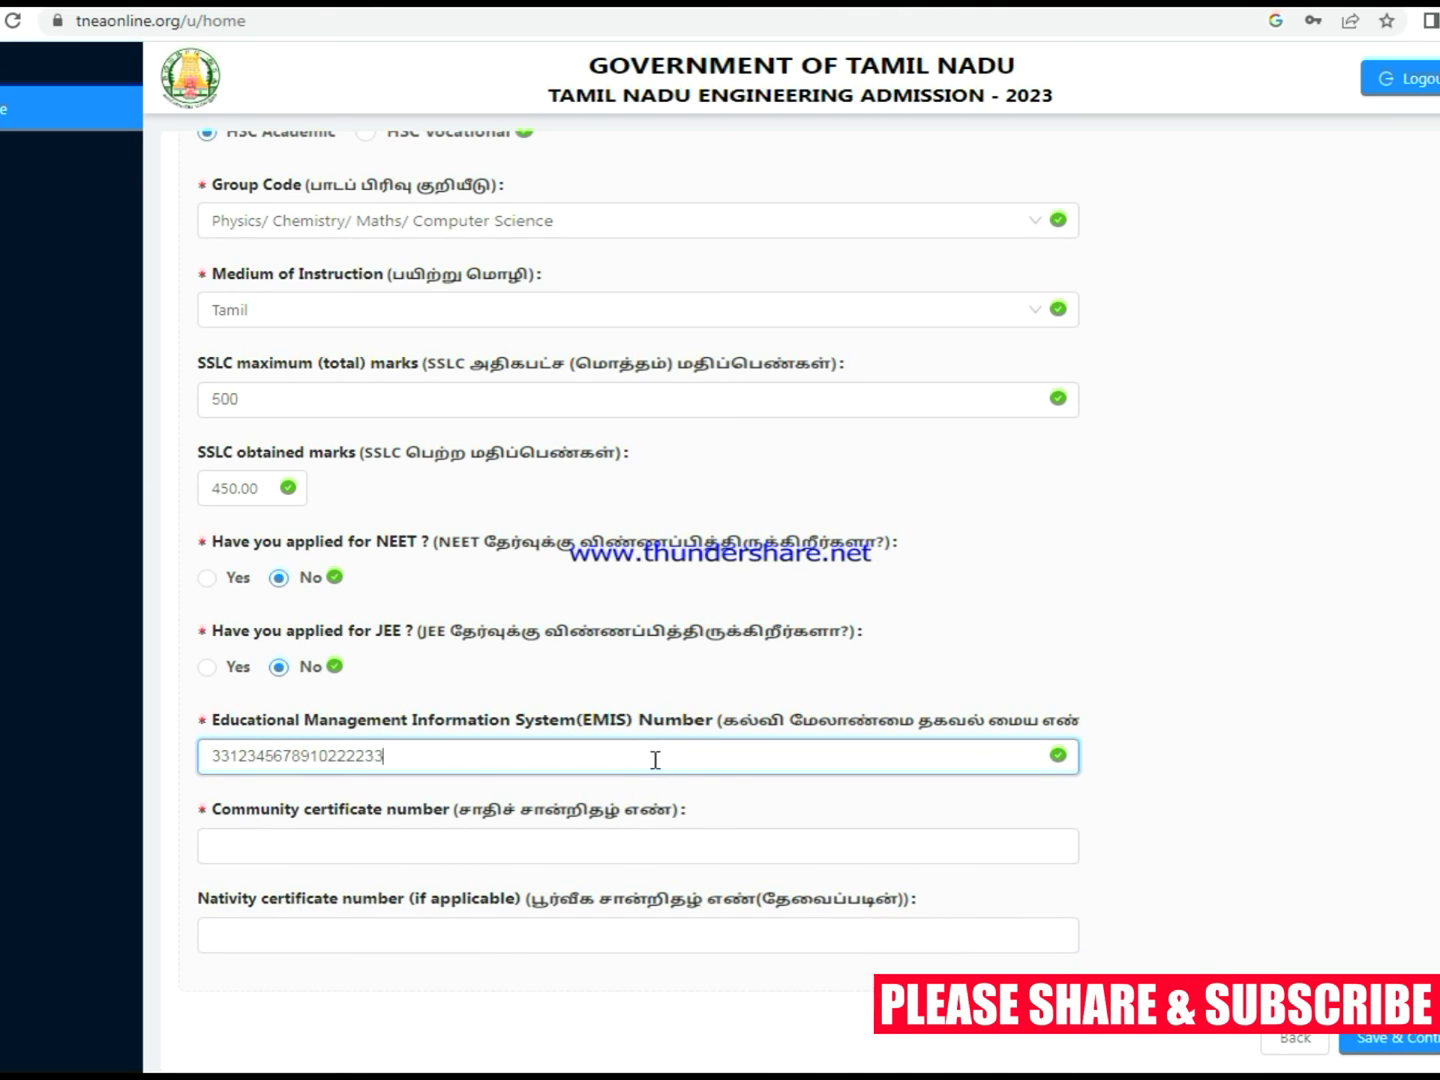
click(504, 838)
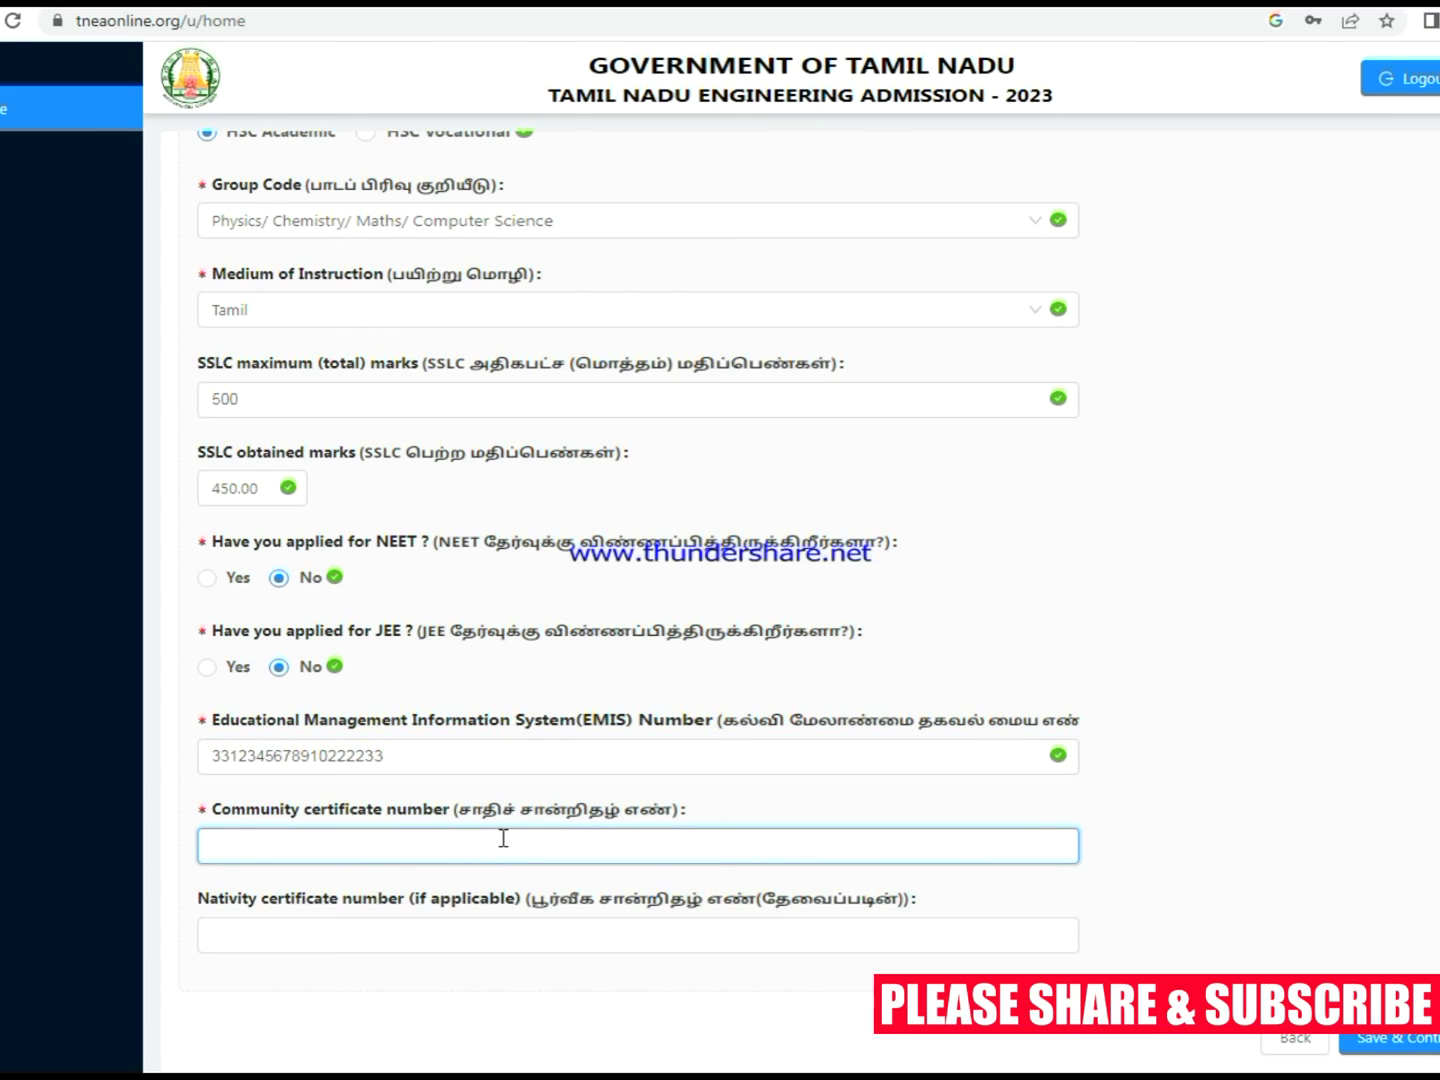
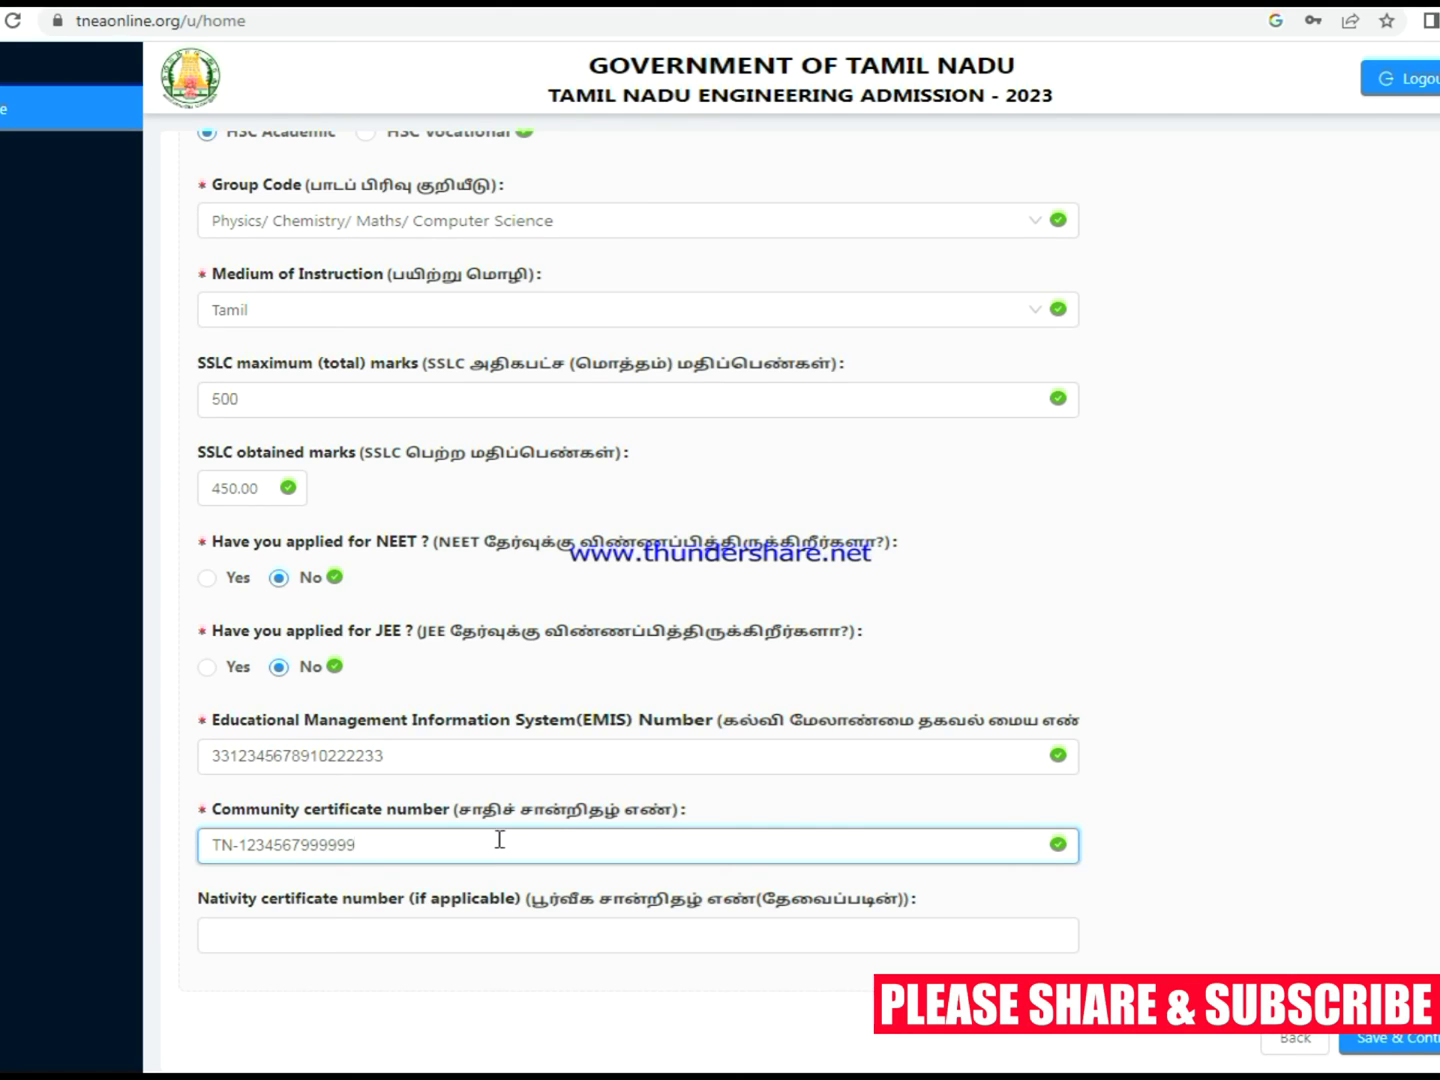
click(302, 935)
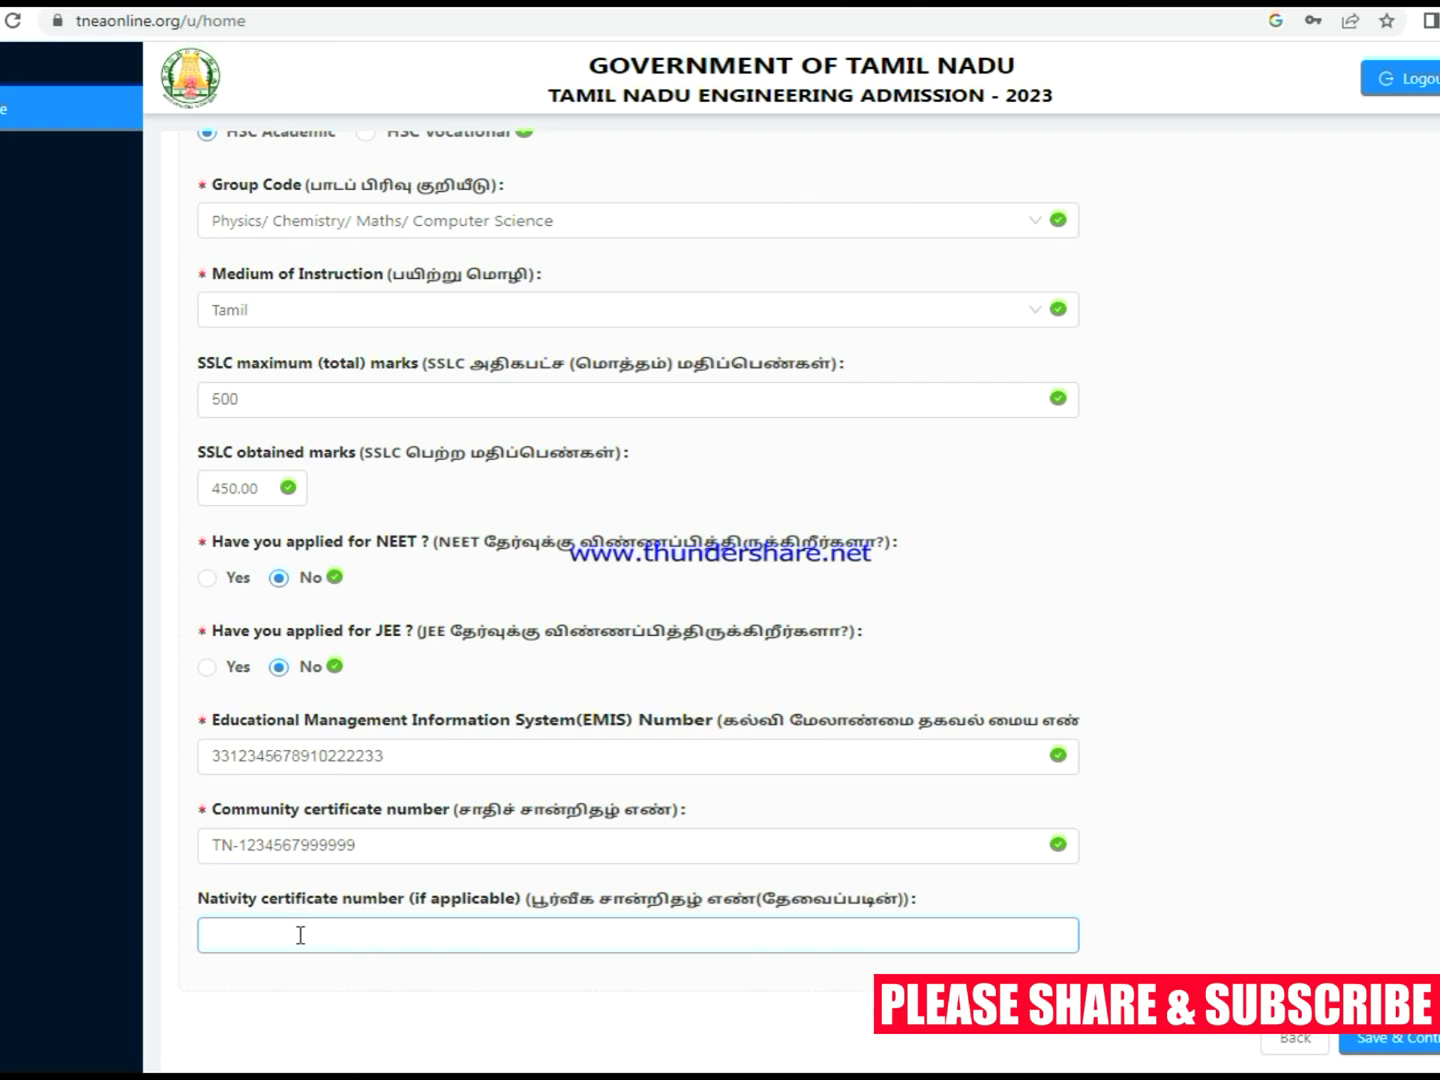
click(300, 934)
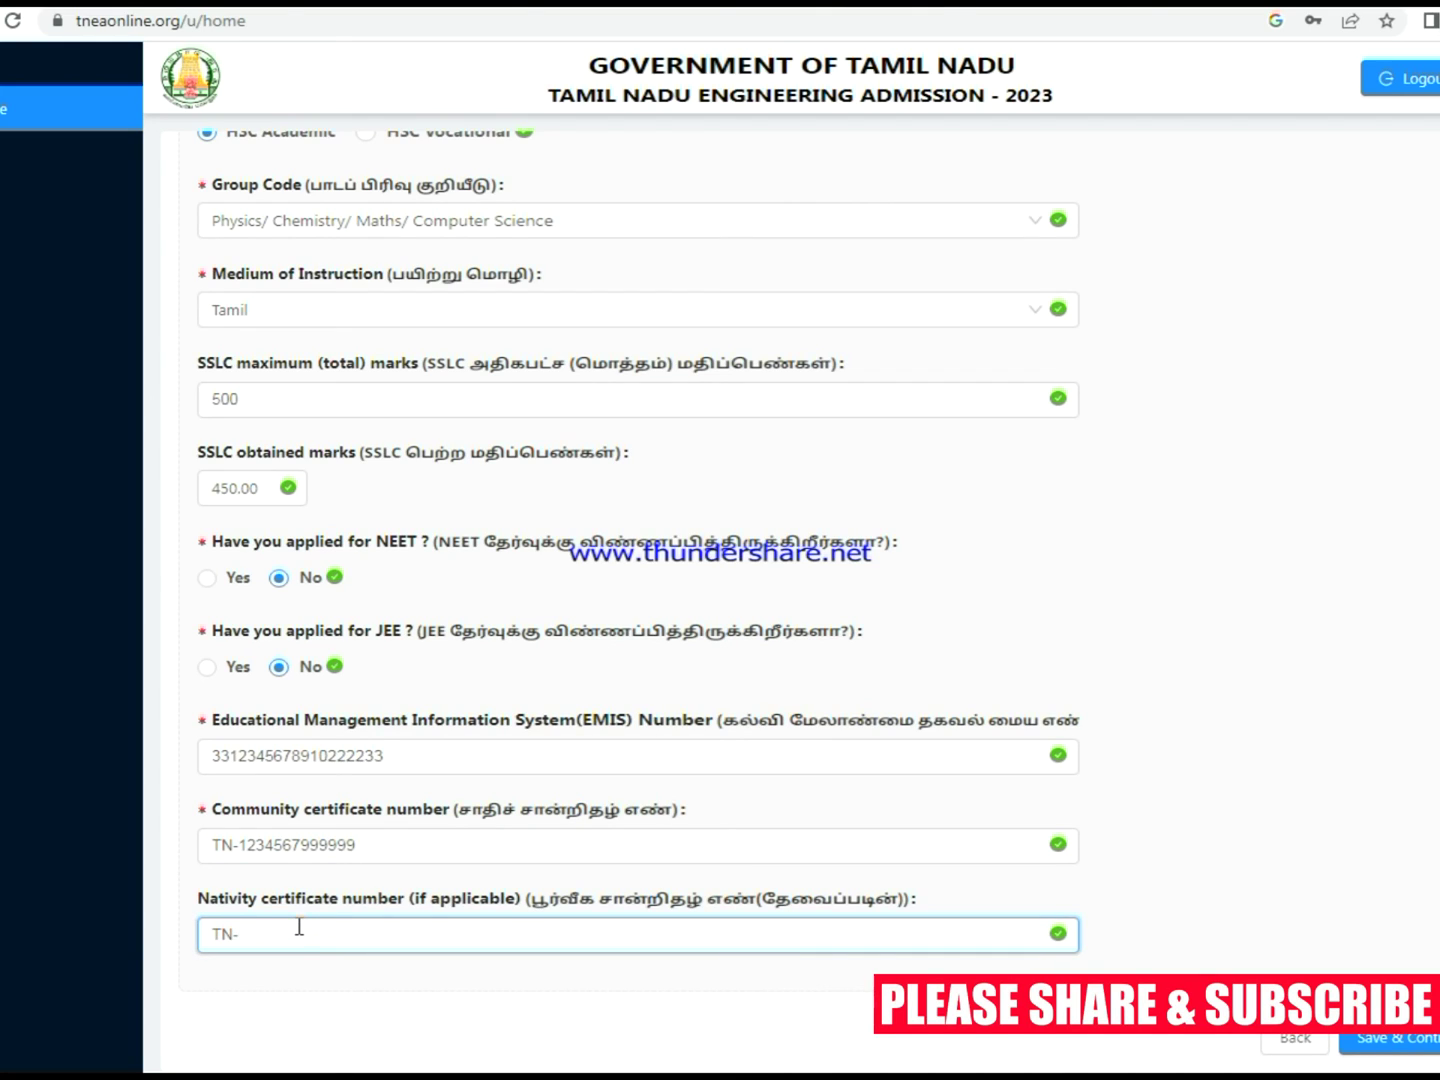
Save the academic details, proceed past Preview, and confirm continuing to payment in the Attention dialog.
click(1418, 1041)
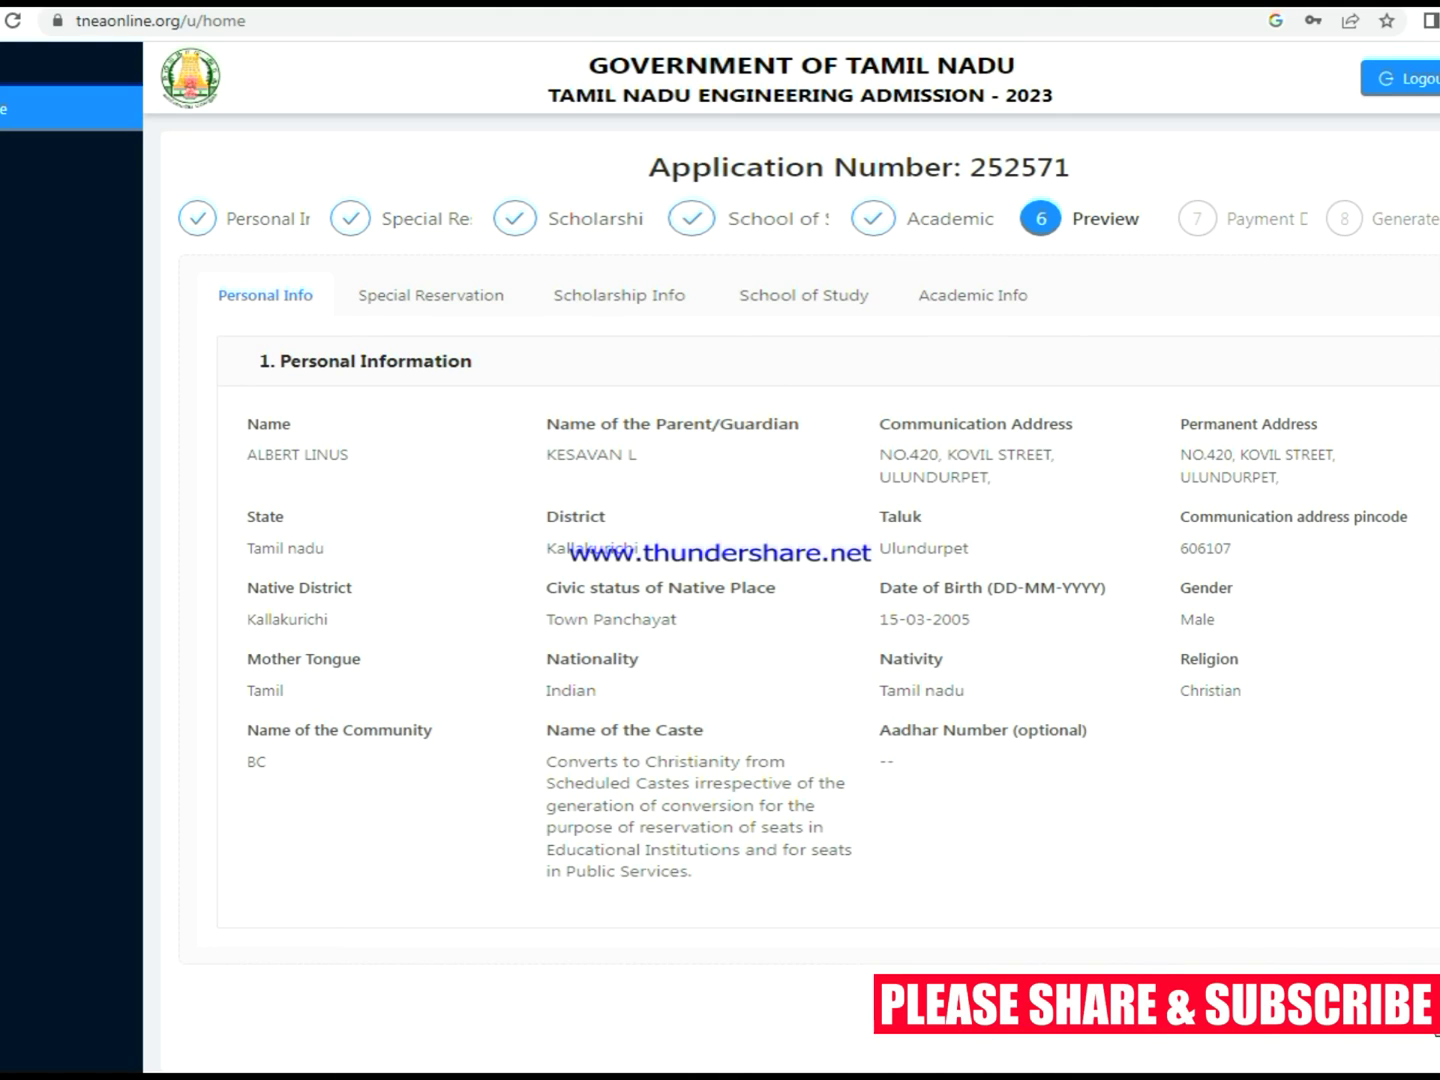
click(1436, 1036)
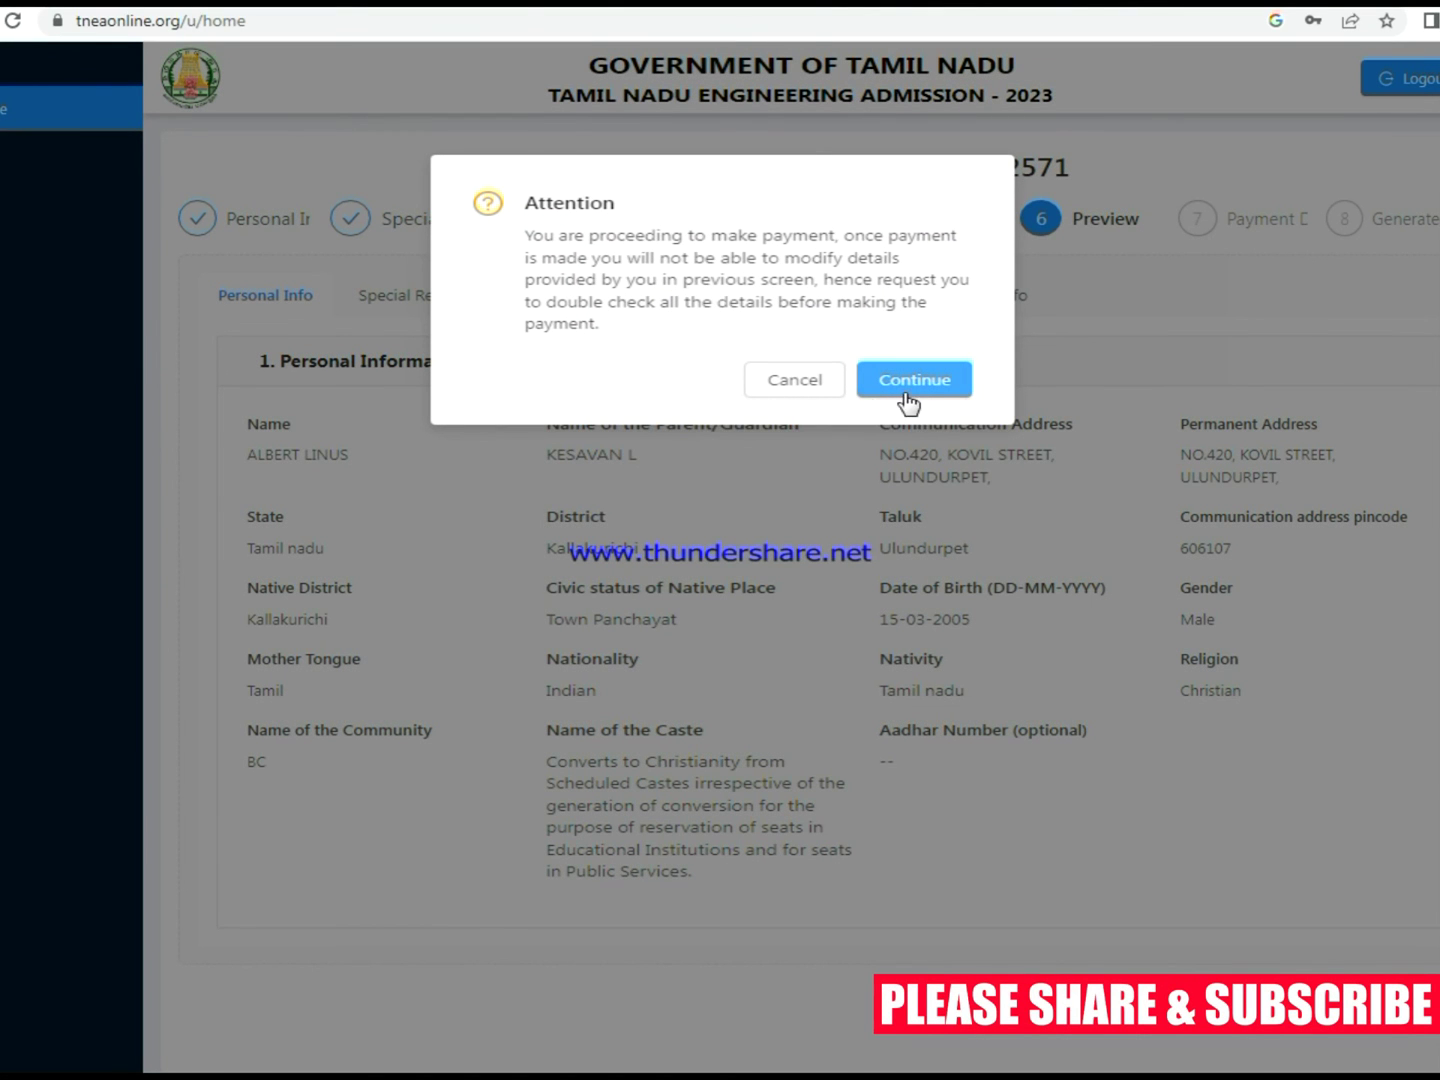
click(914, 380)
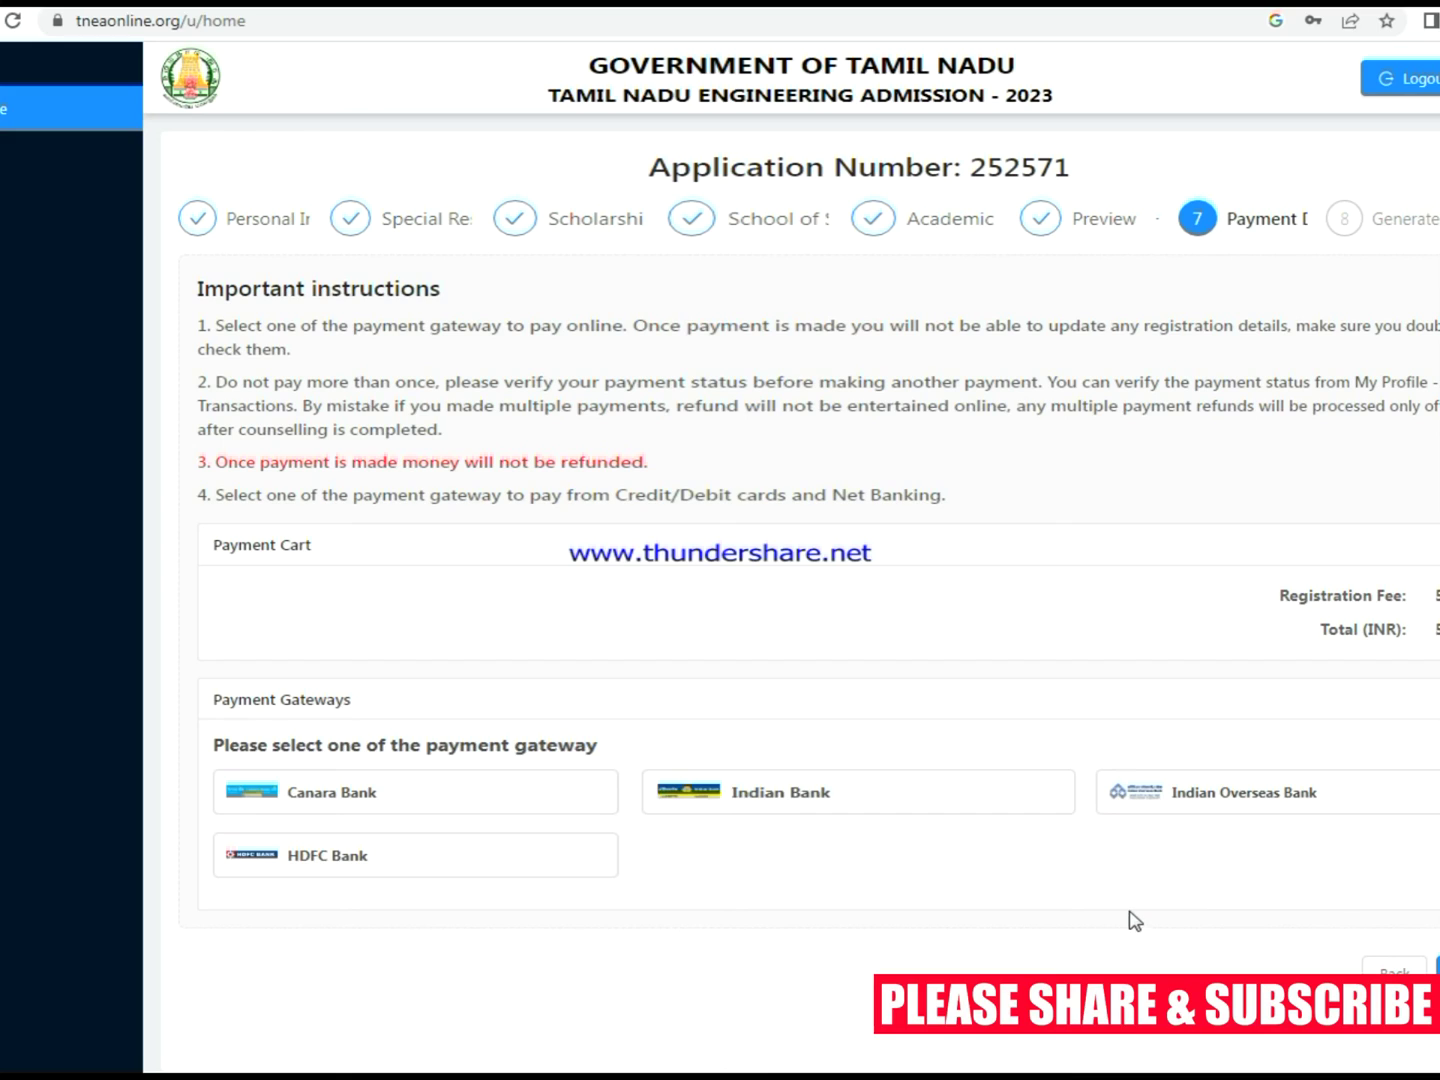
Pay via the Indian Bank gateway by debit card, with card expiry set to July (07) 2027.
click(862, 810)
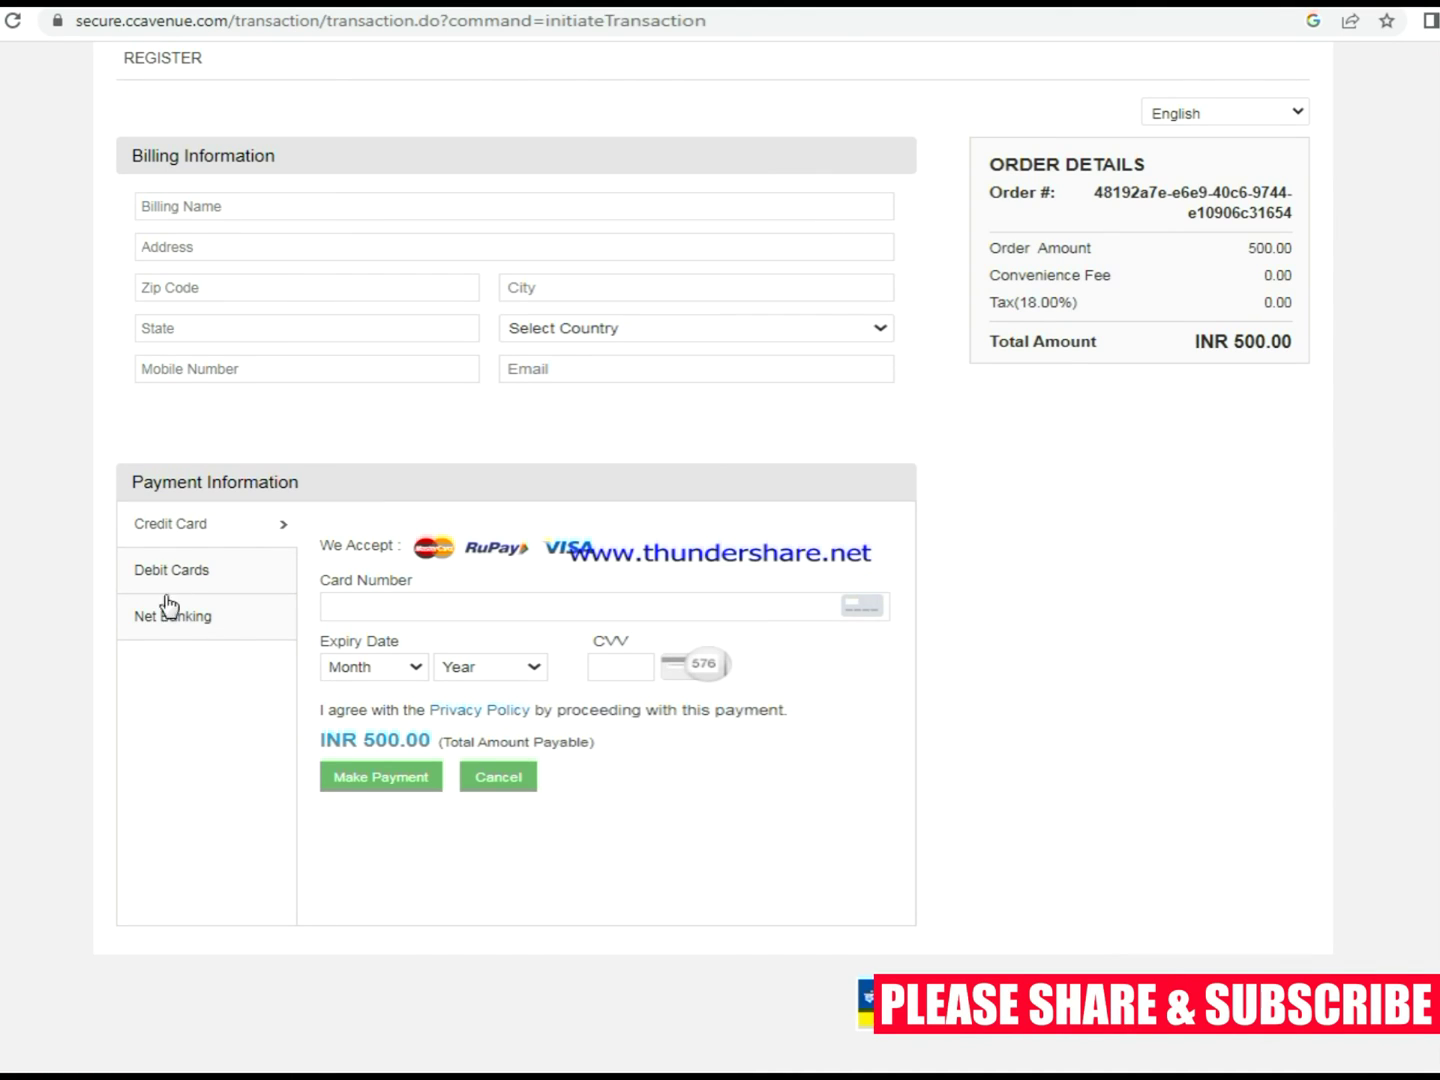
click(202, 577)
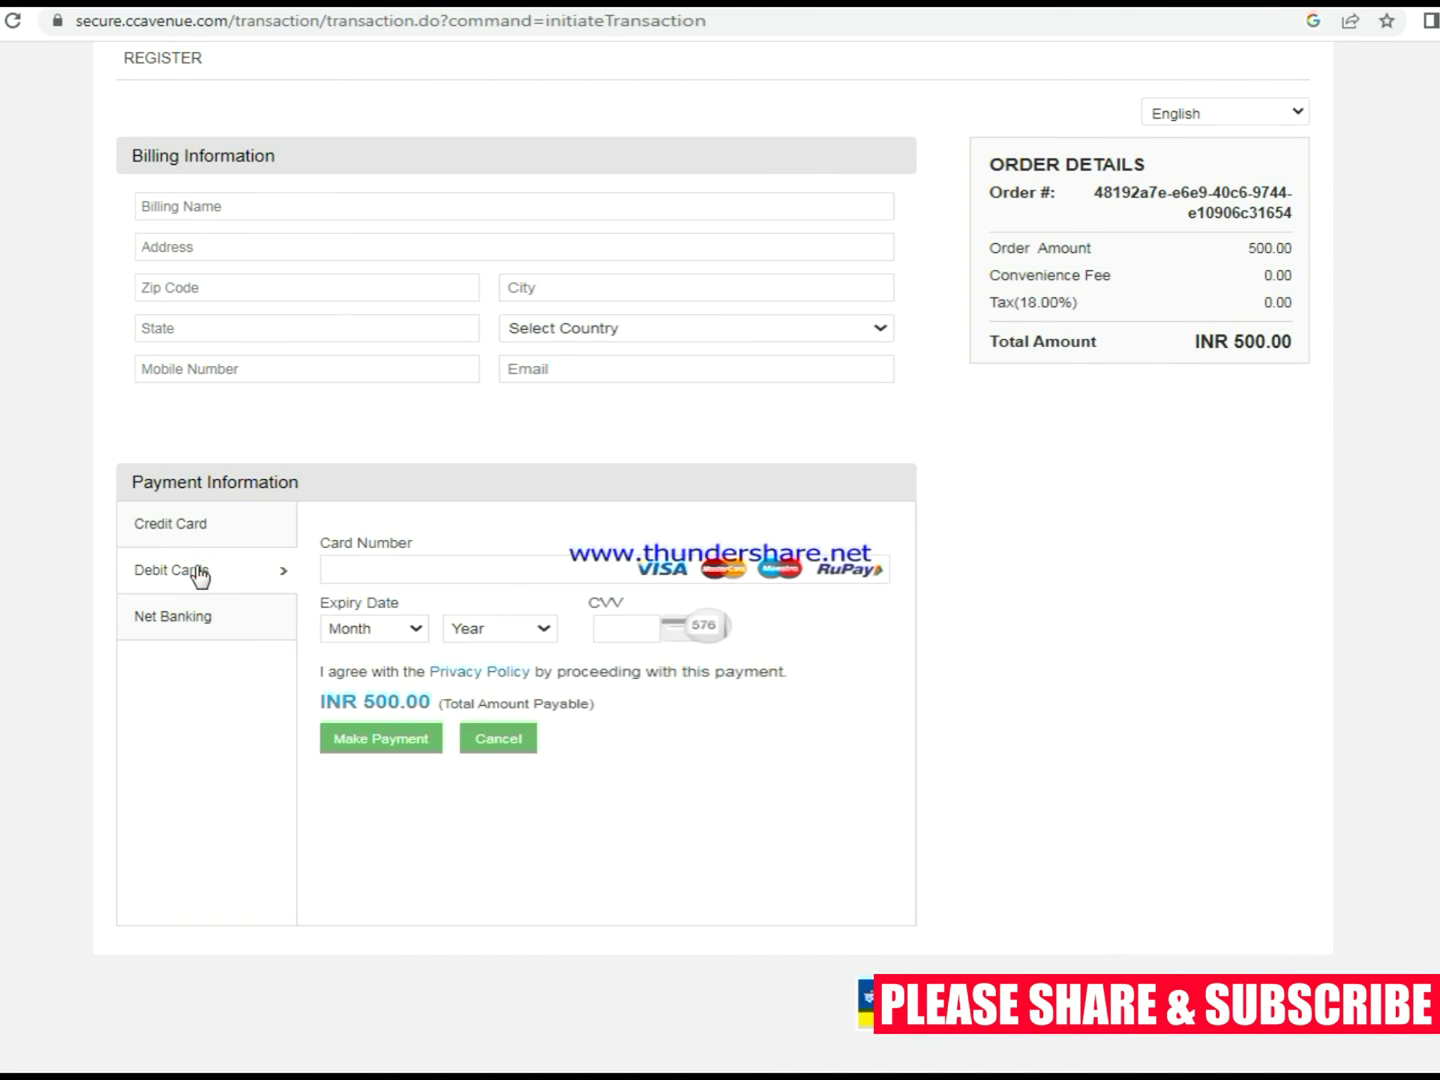
click(373, 571)
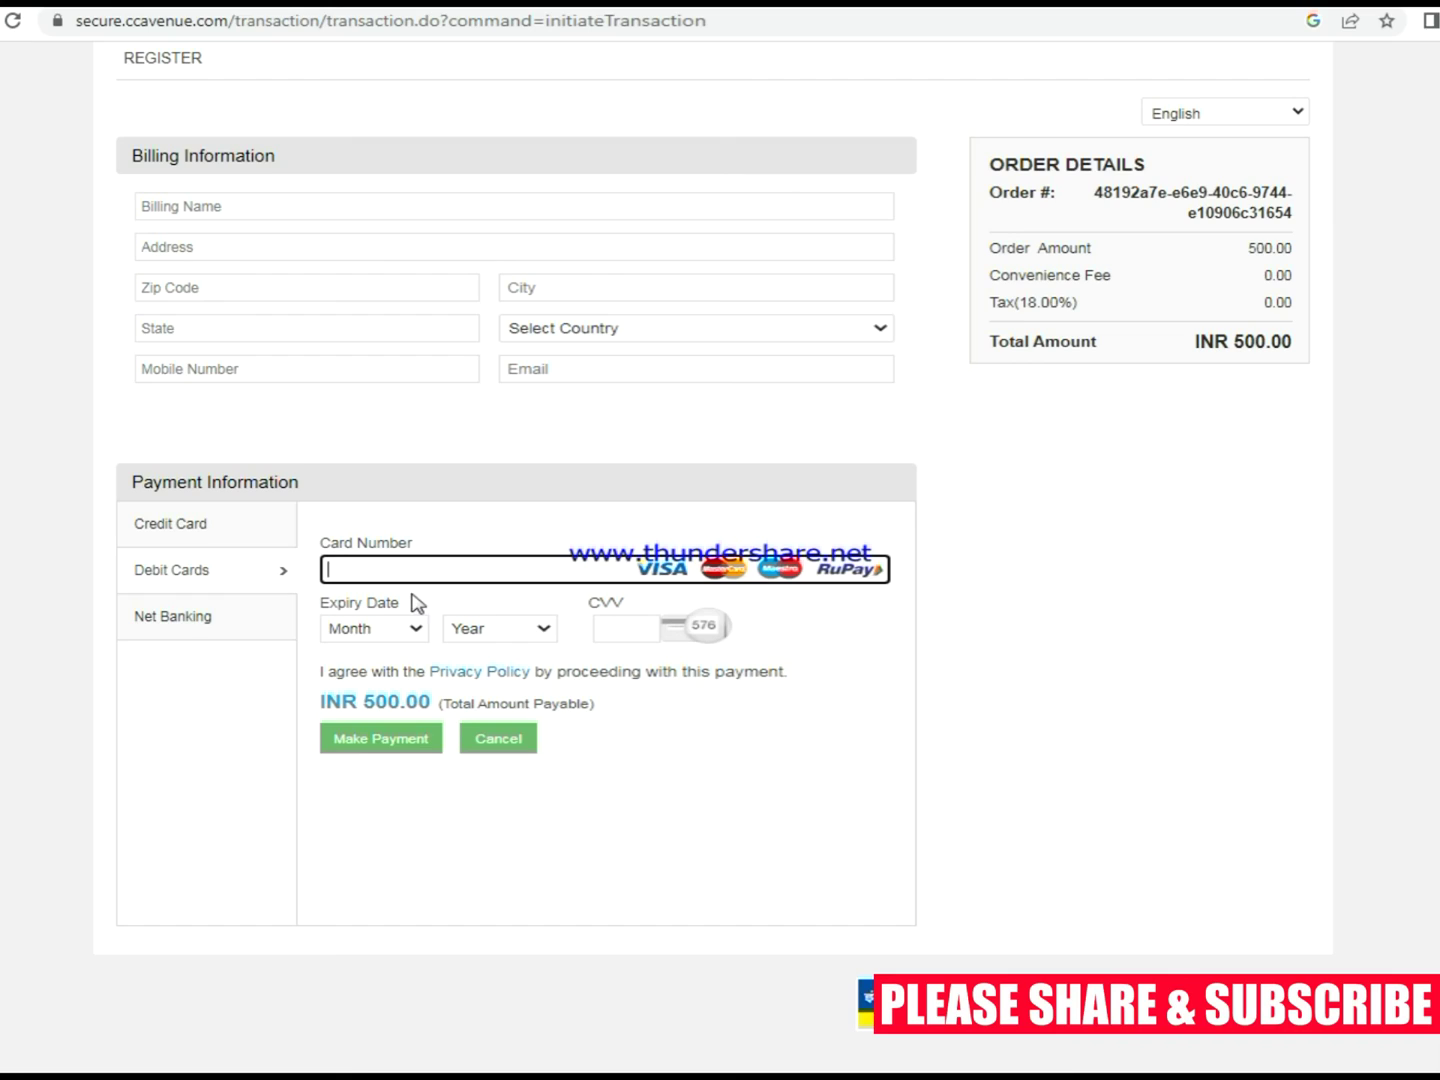
click(380, 632)
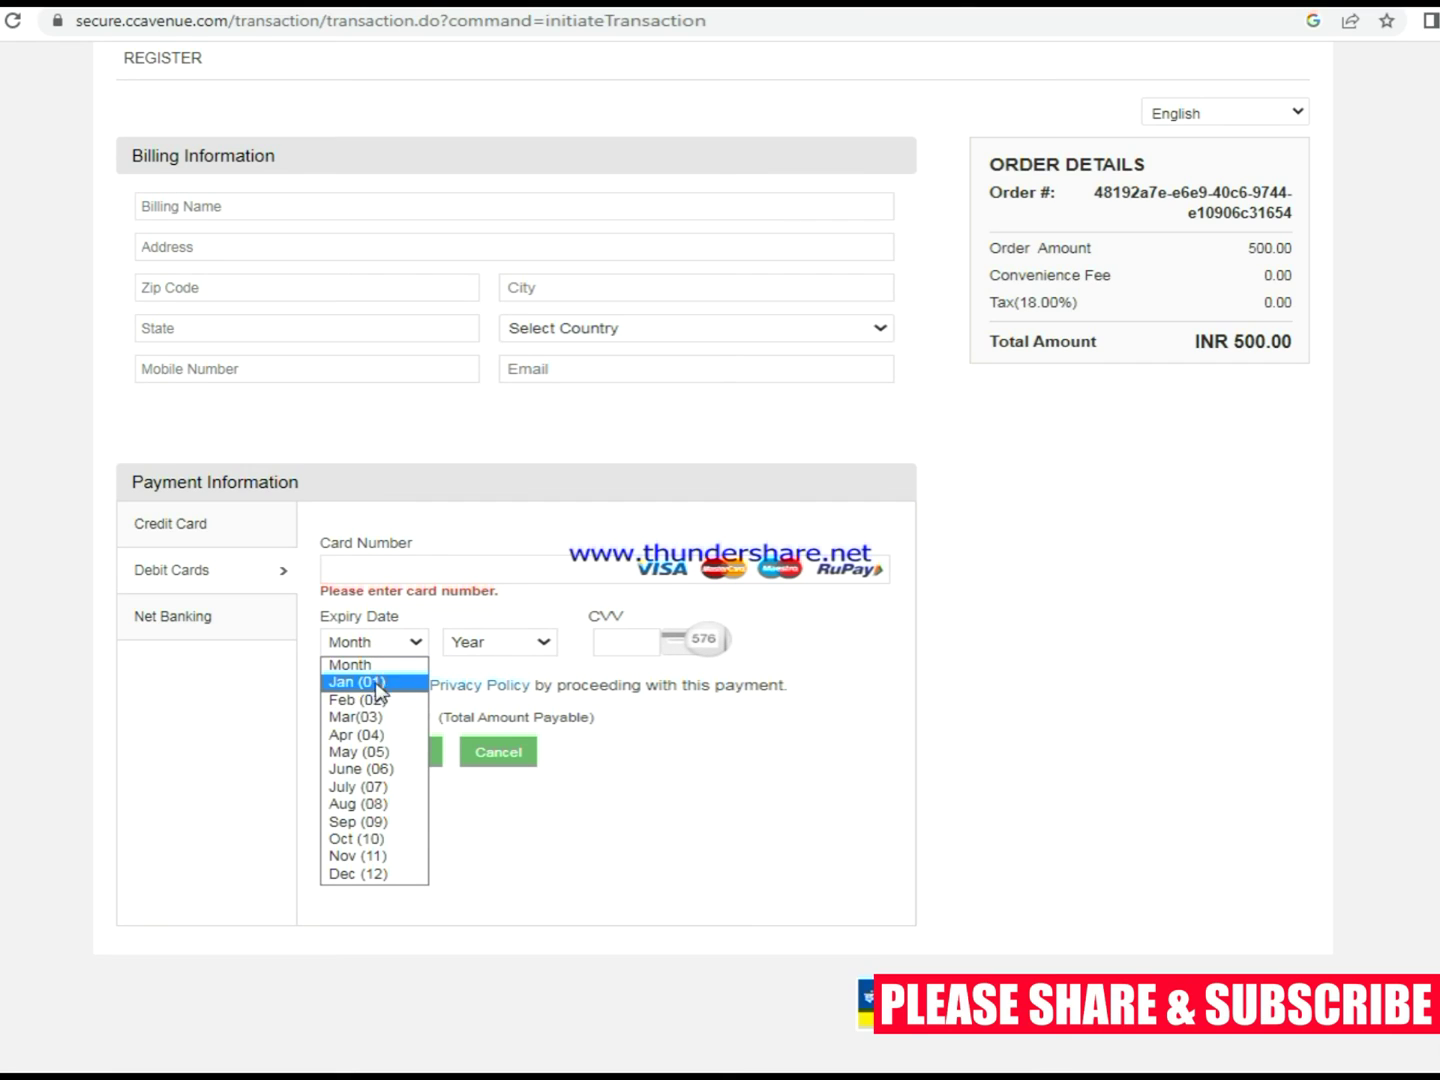
click(360, 787)
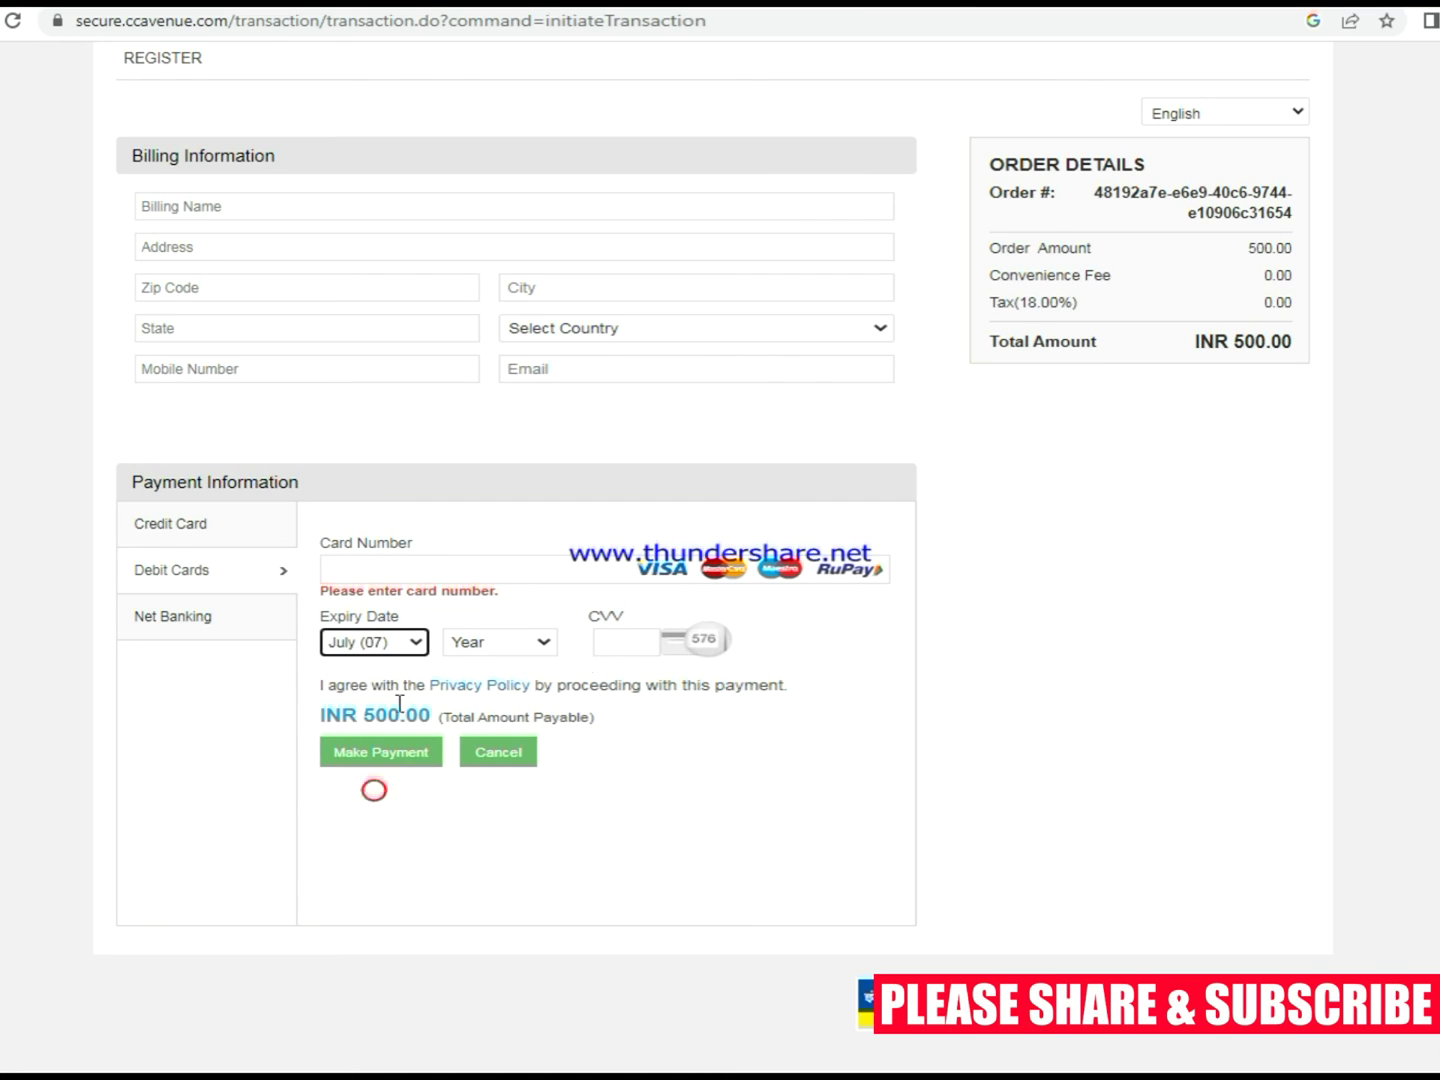
click(530, 645)
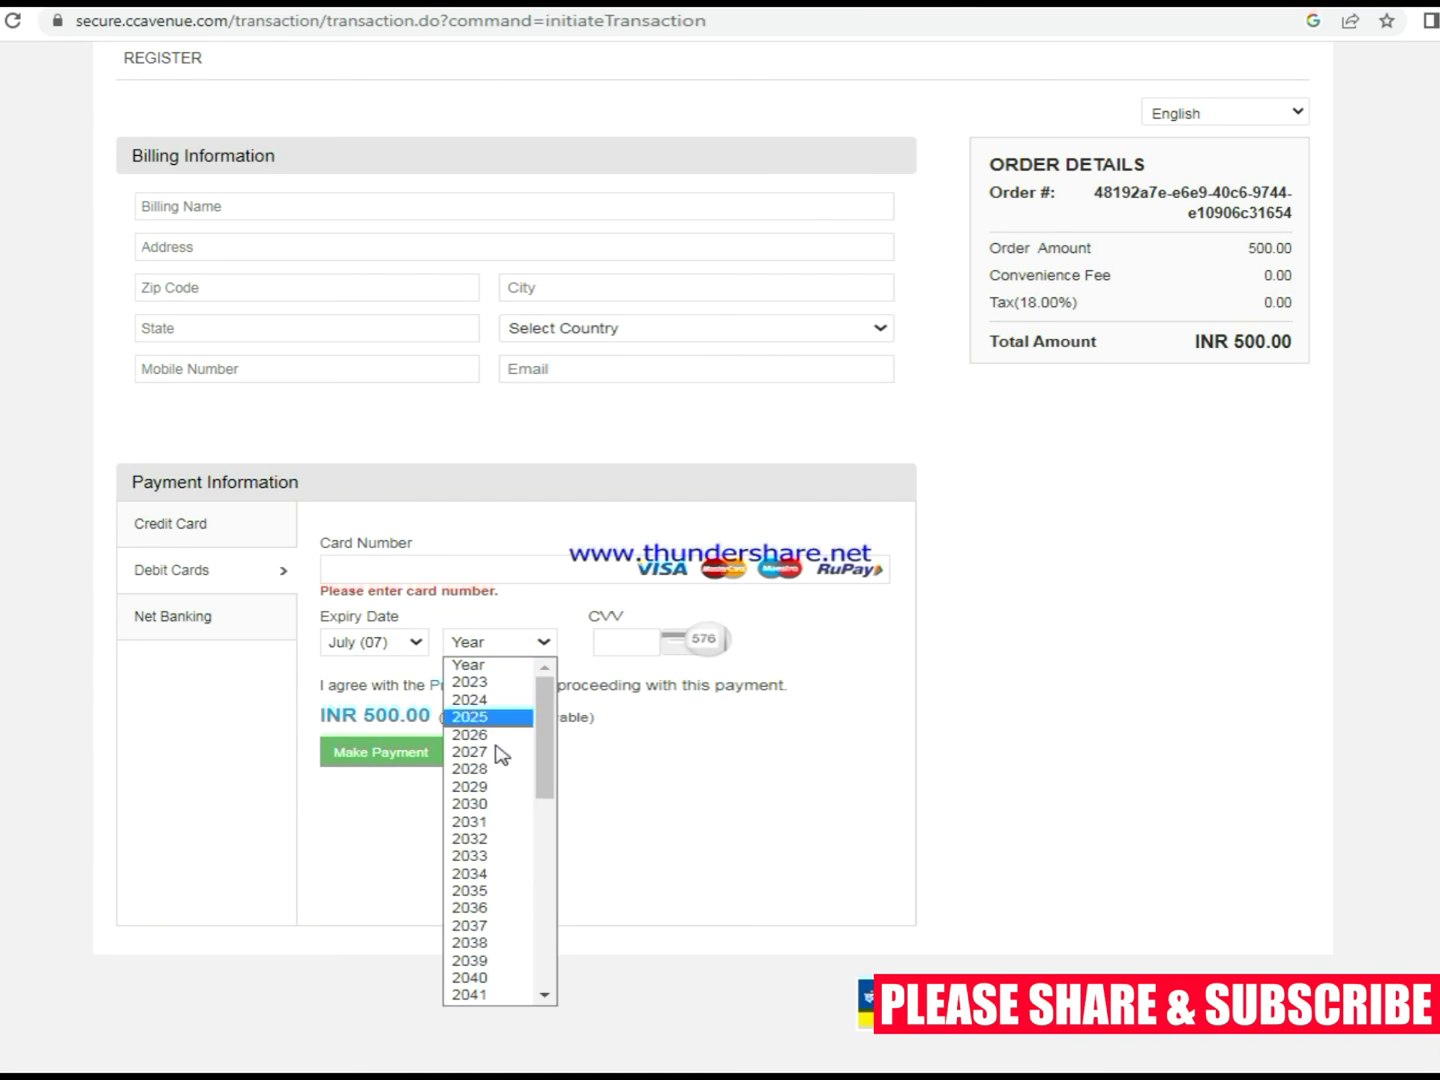
click(494, 761)
click(642, 638)
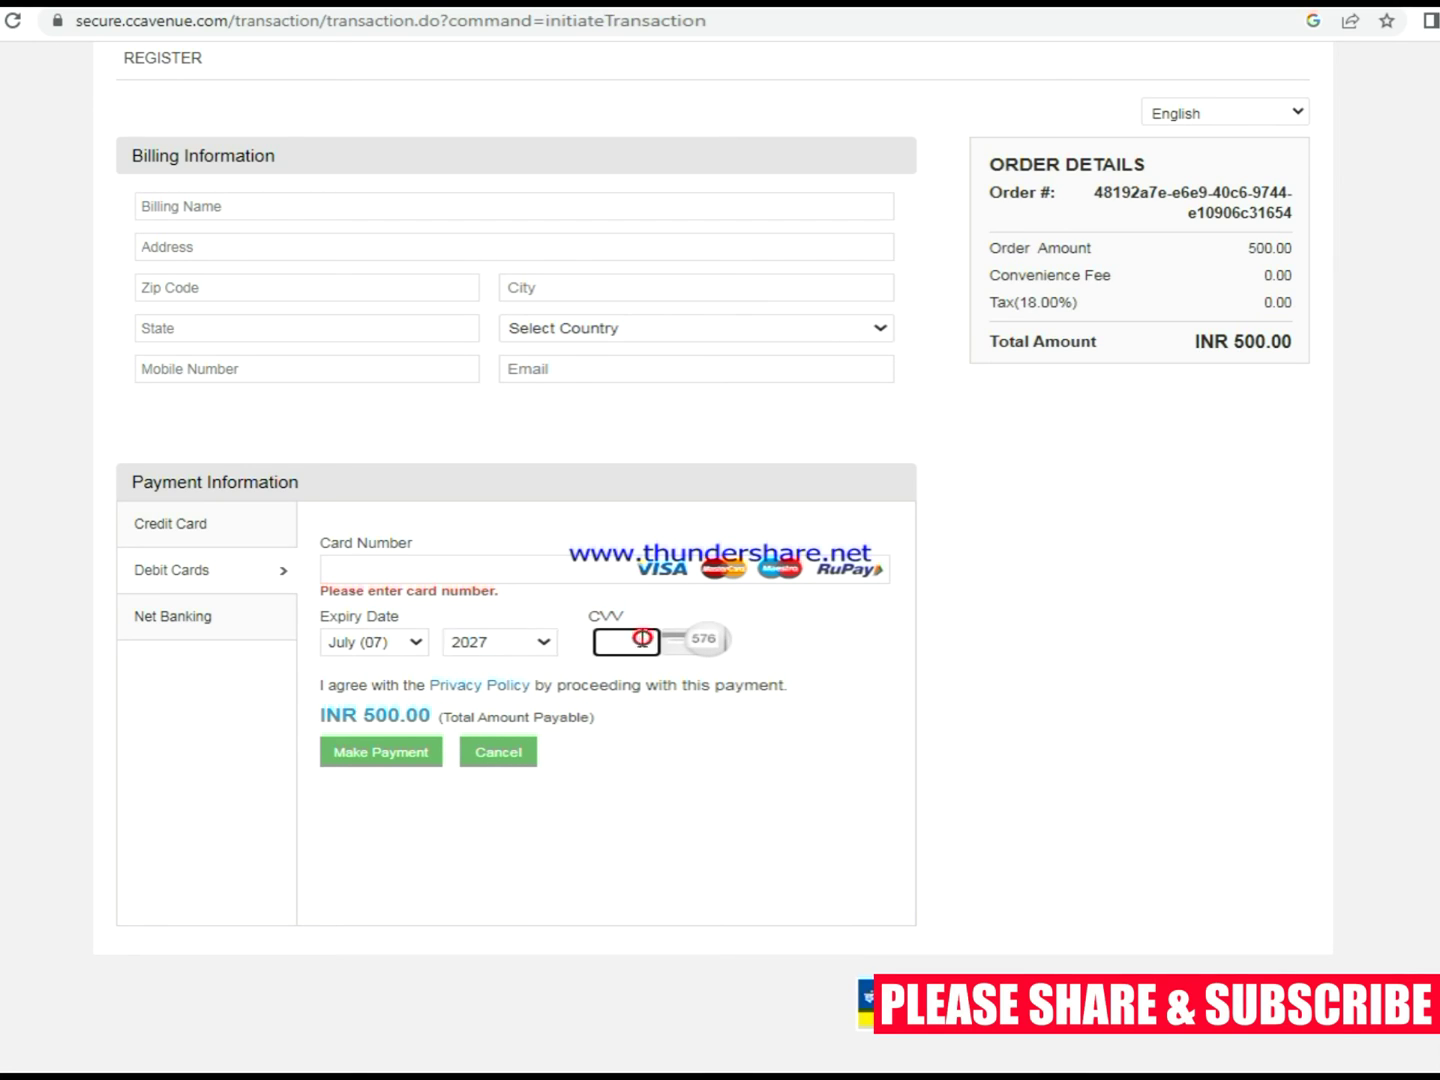